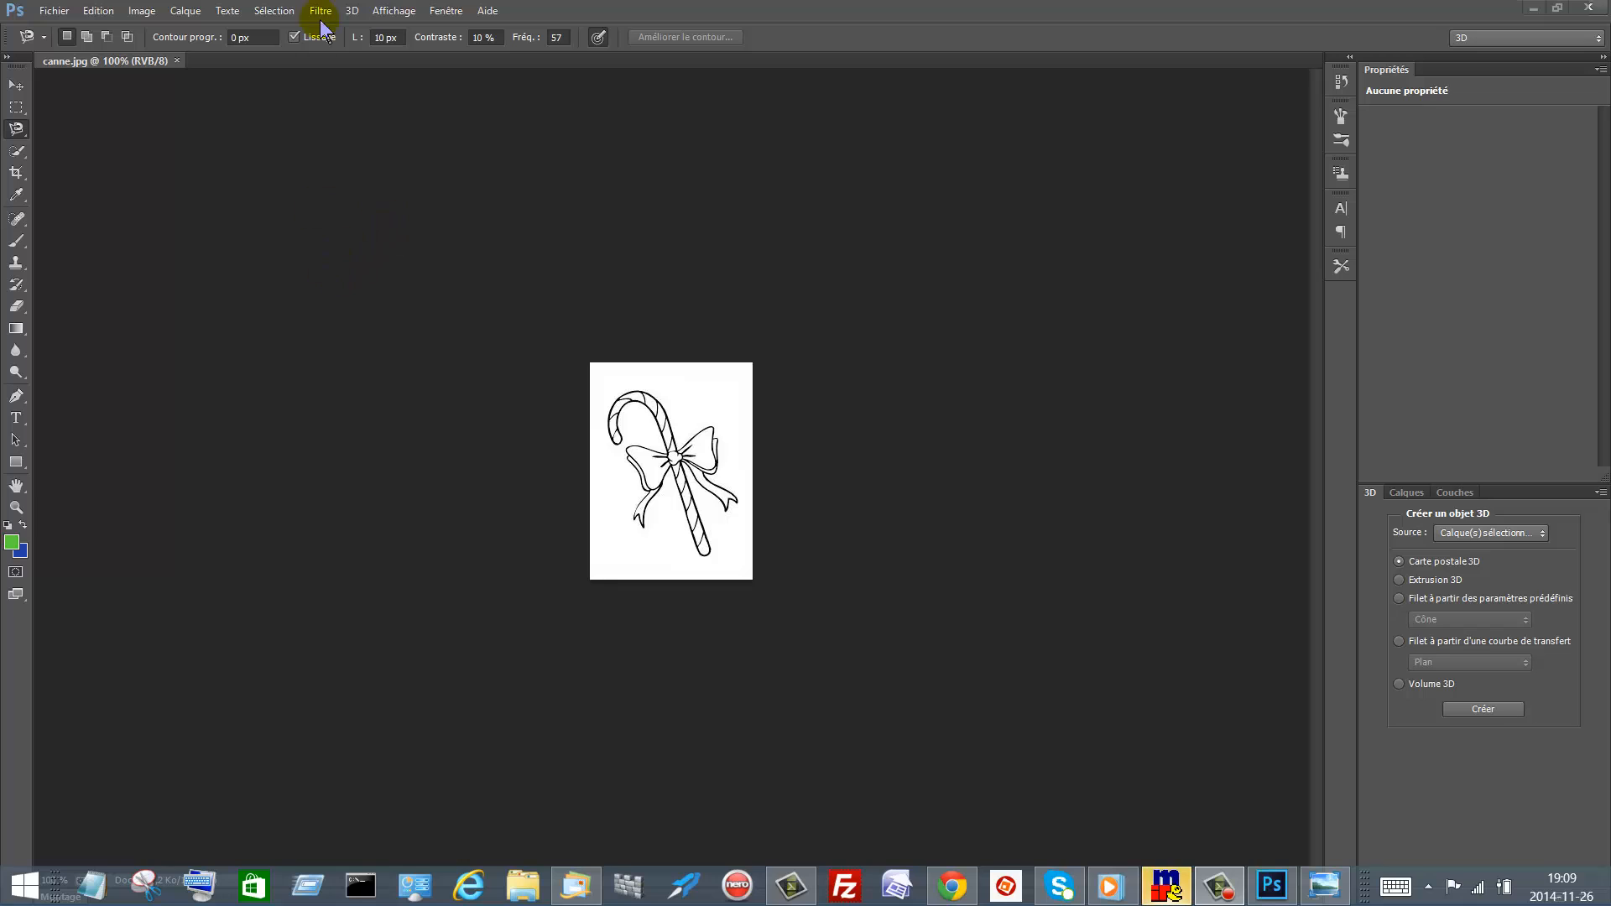
# - Zoom in on the candy cane drawing to 700%
pyautogui.click(388, 11)
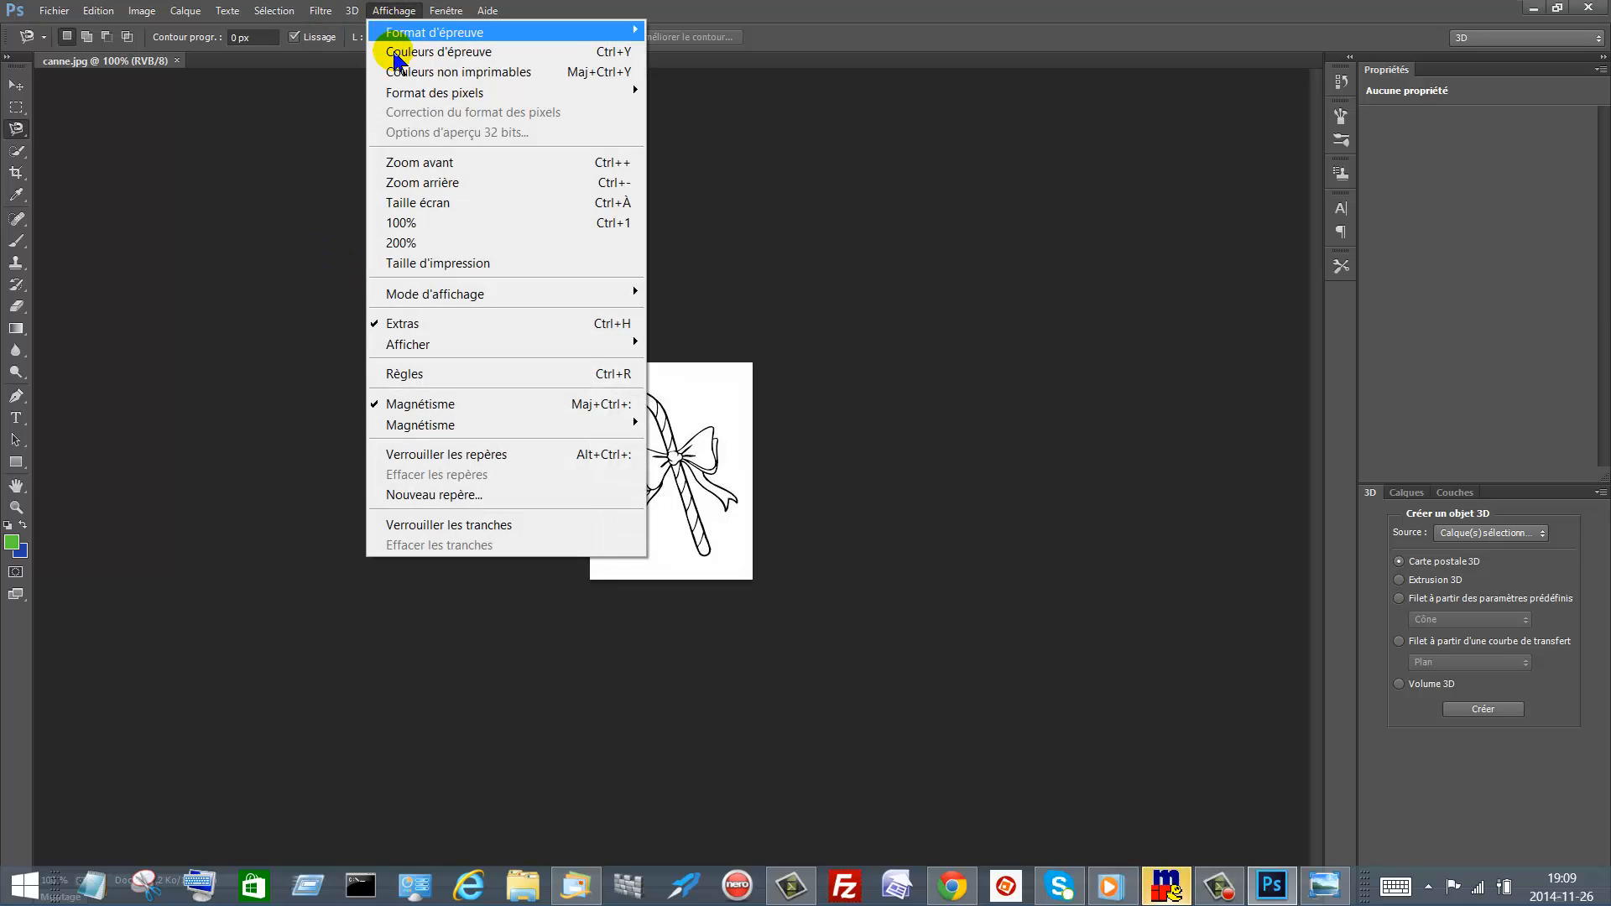
pyautogui.click(440, 164)
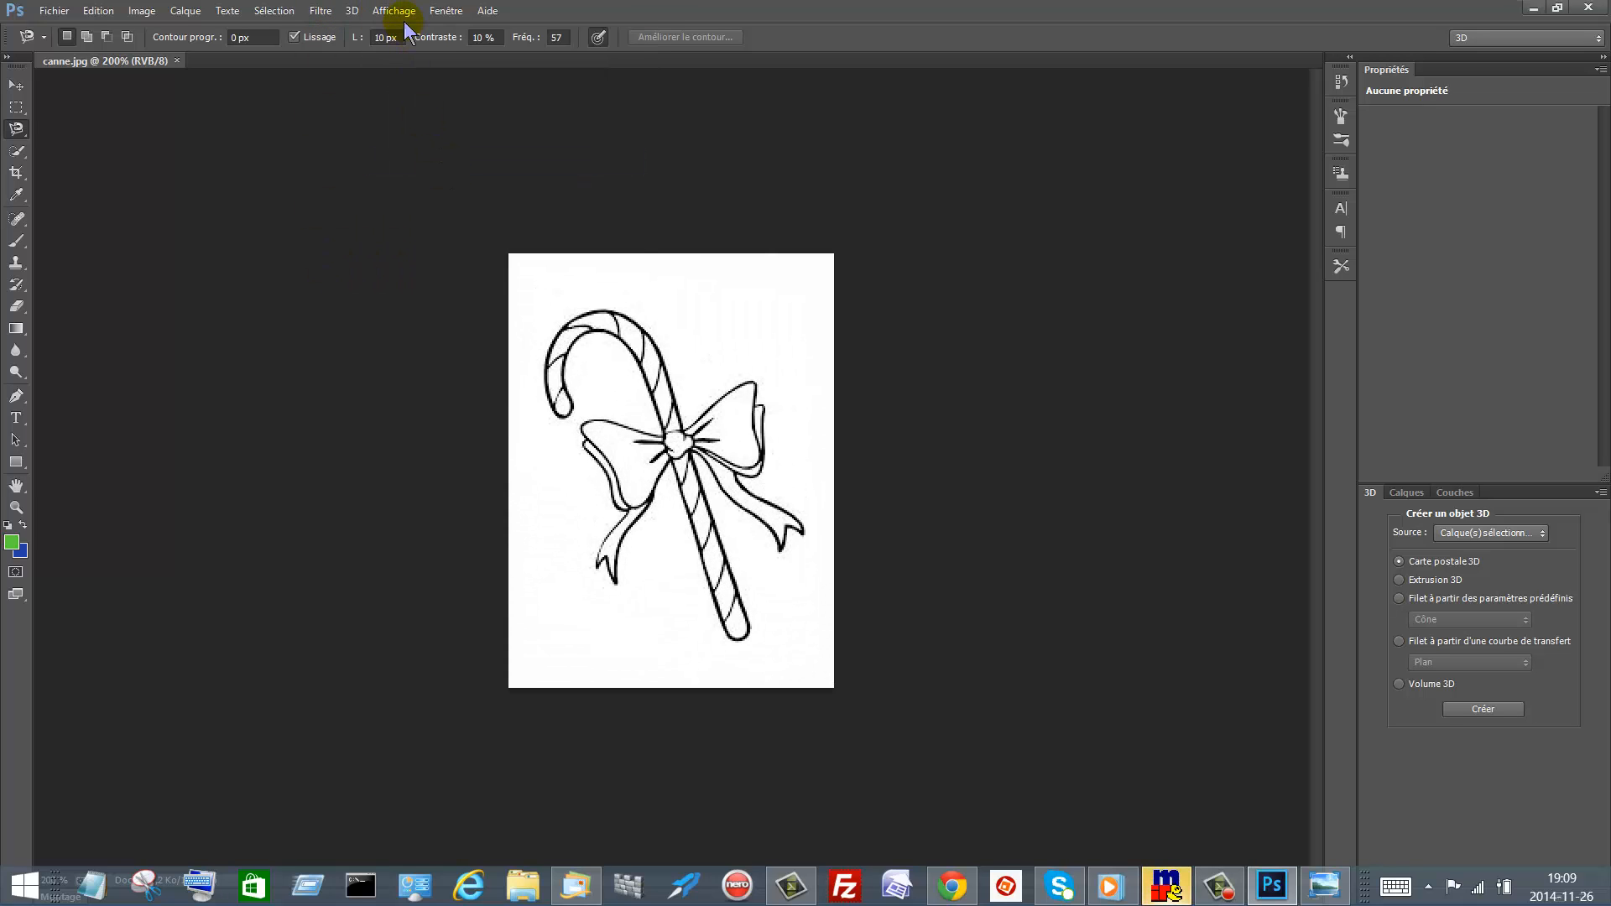
pyautogui.click(401, 12)
pyautogui.click(432, 164)
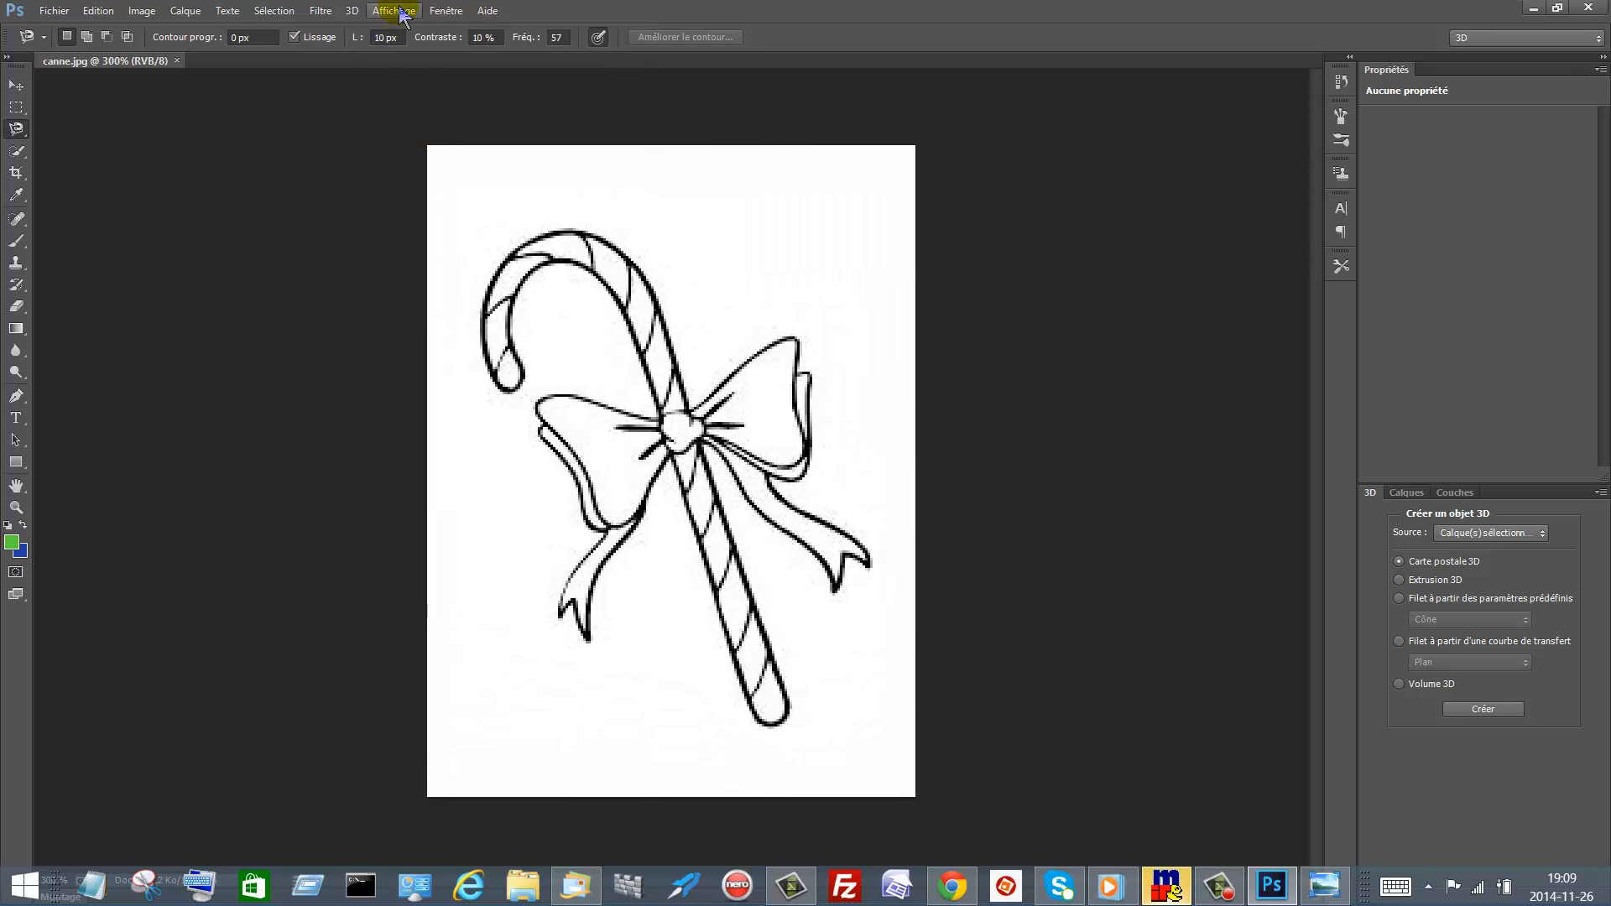
pyautogui.click(391, 11)
pyautogui.click(446, 162)
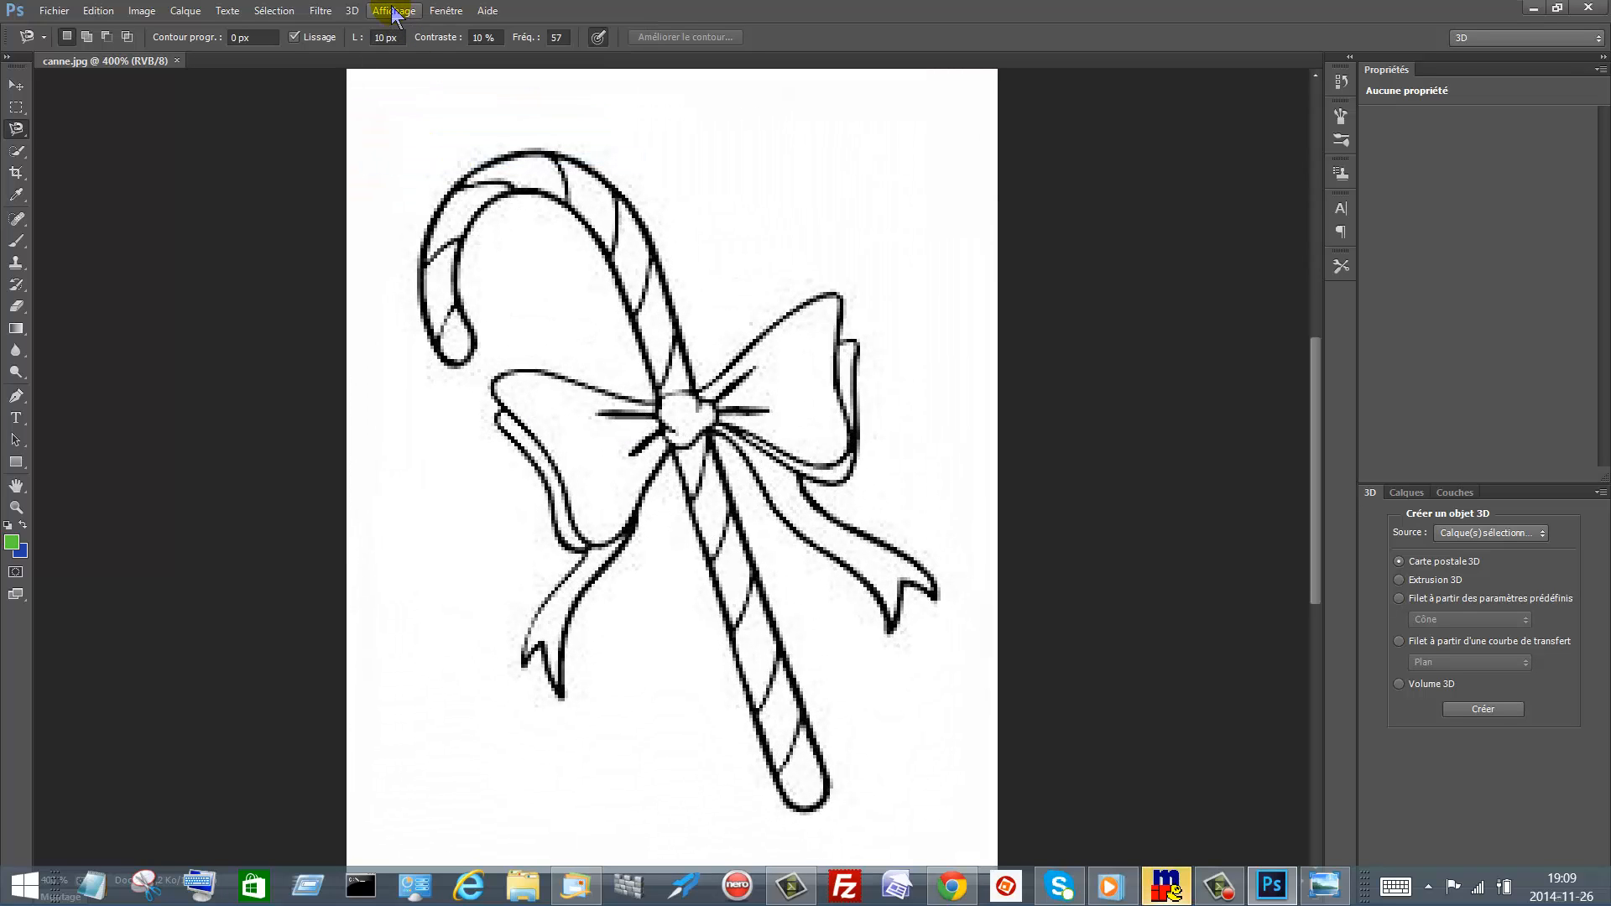
pyautogui.click(391, 11)
pyautogui.click(432, 161)
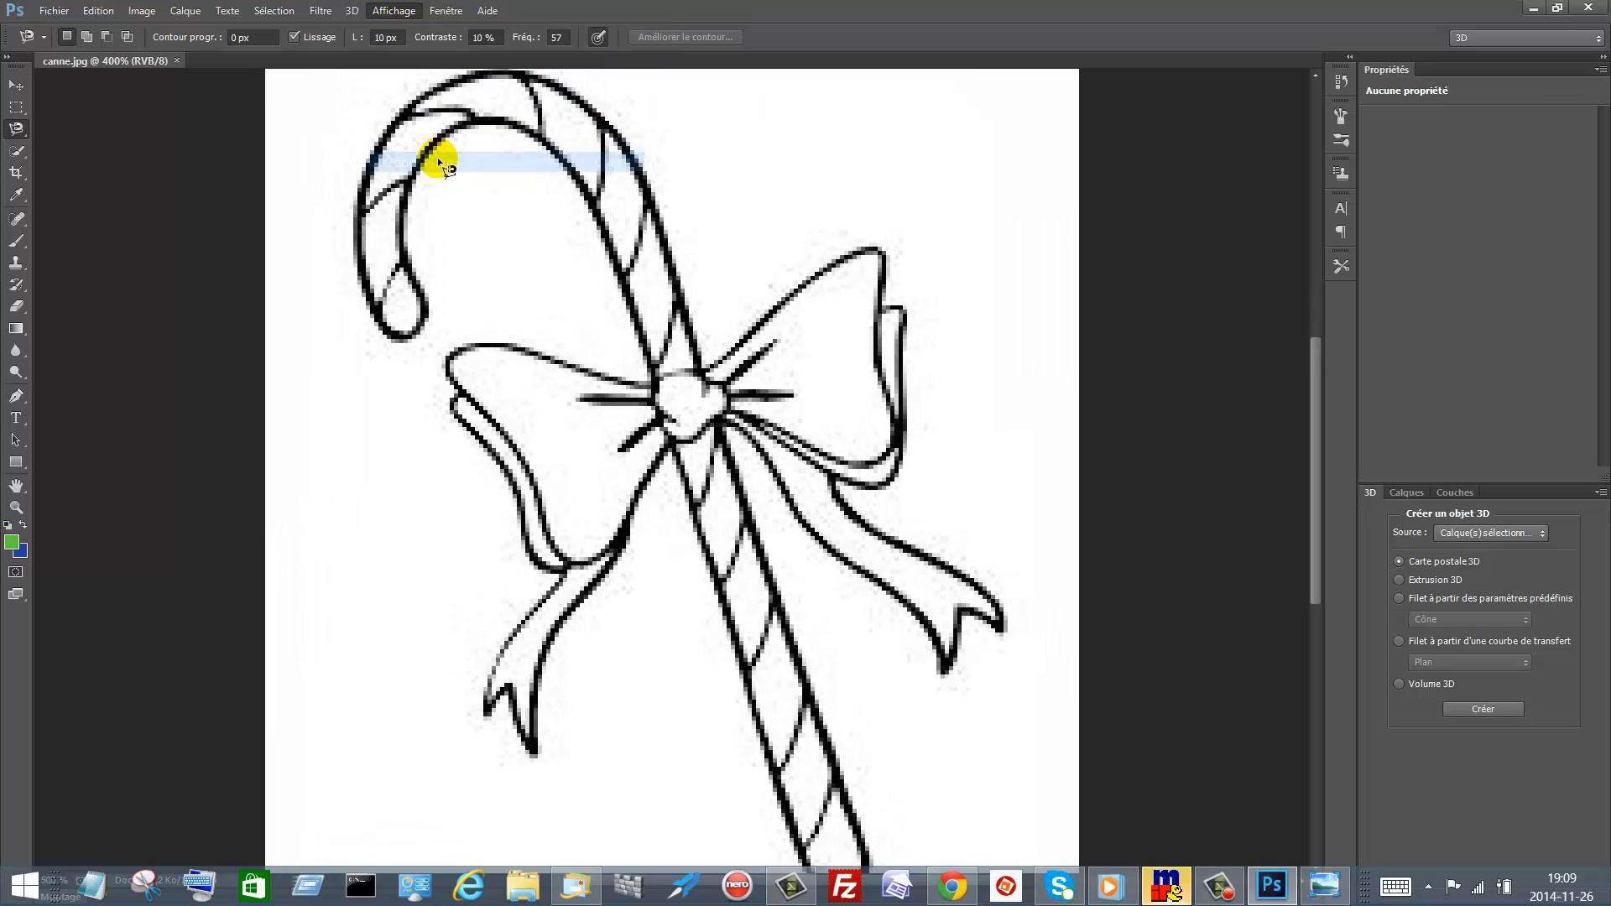
pyautogui.click(401, 12)
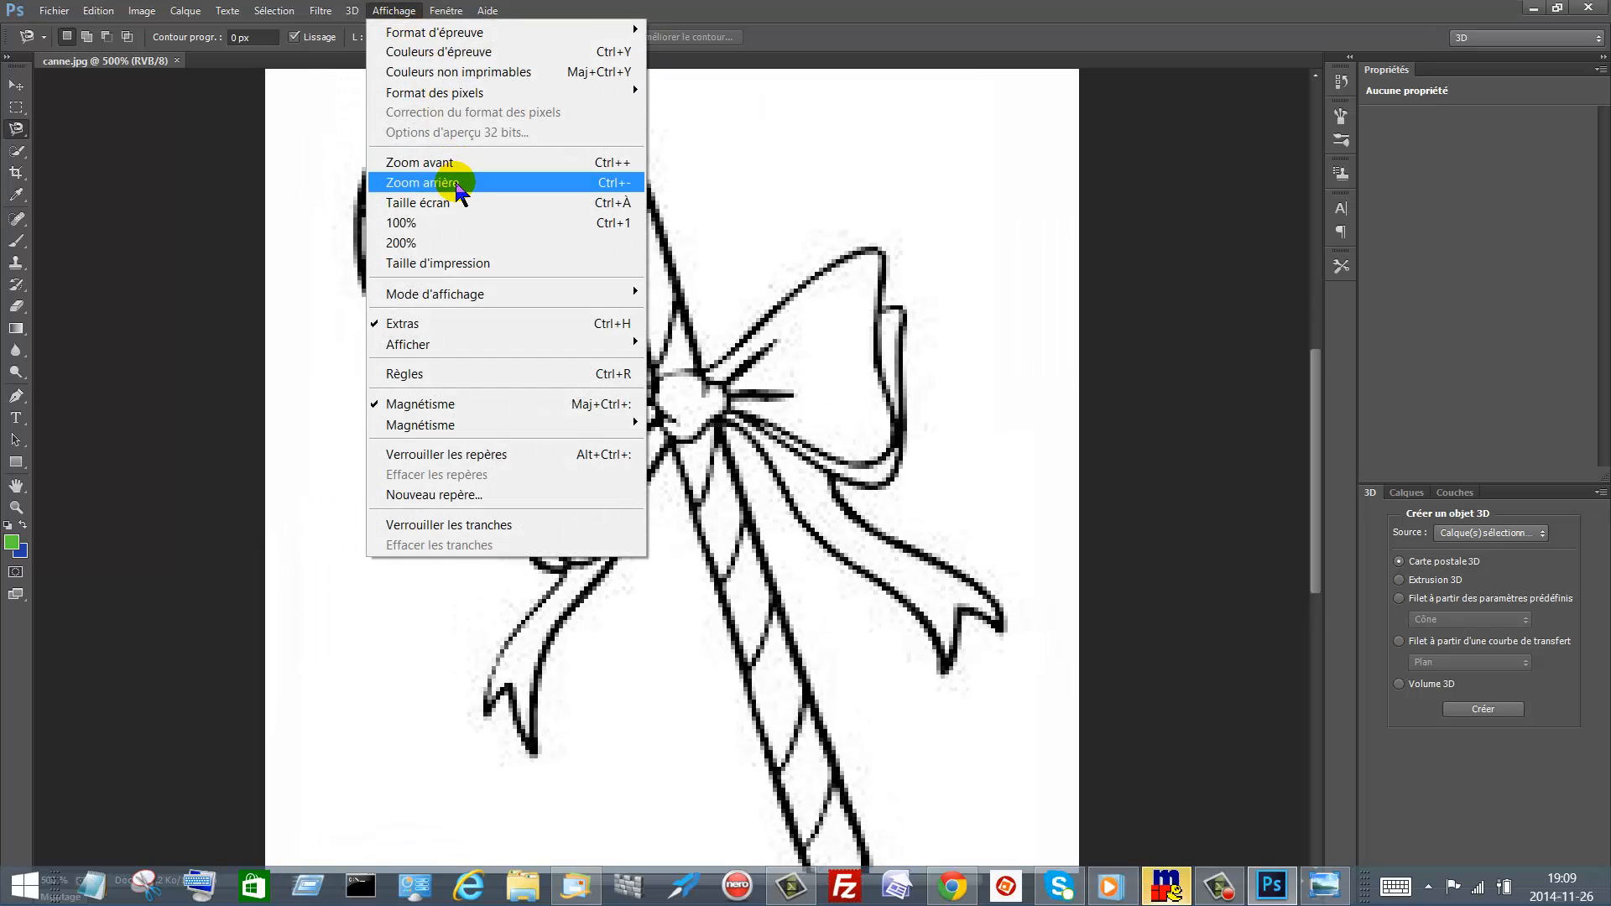
pyautogui.click(458, 161)
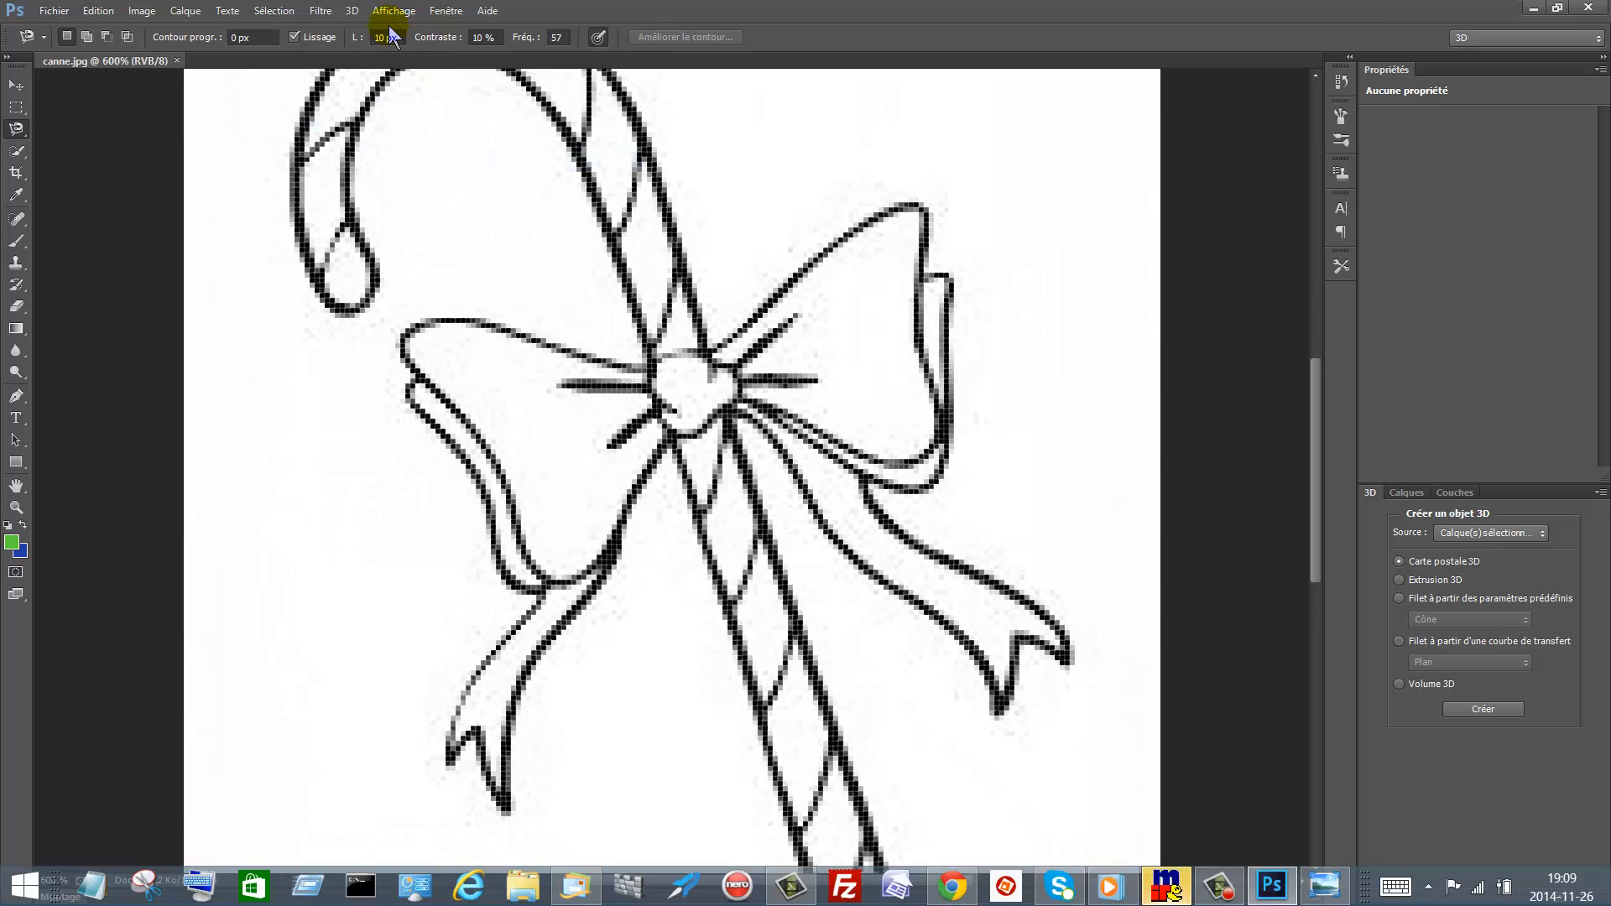
pyautogui.click(392, 11)
pyautogui.click(431, 161)
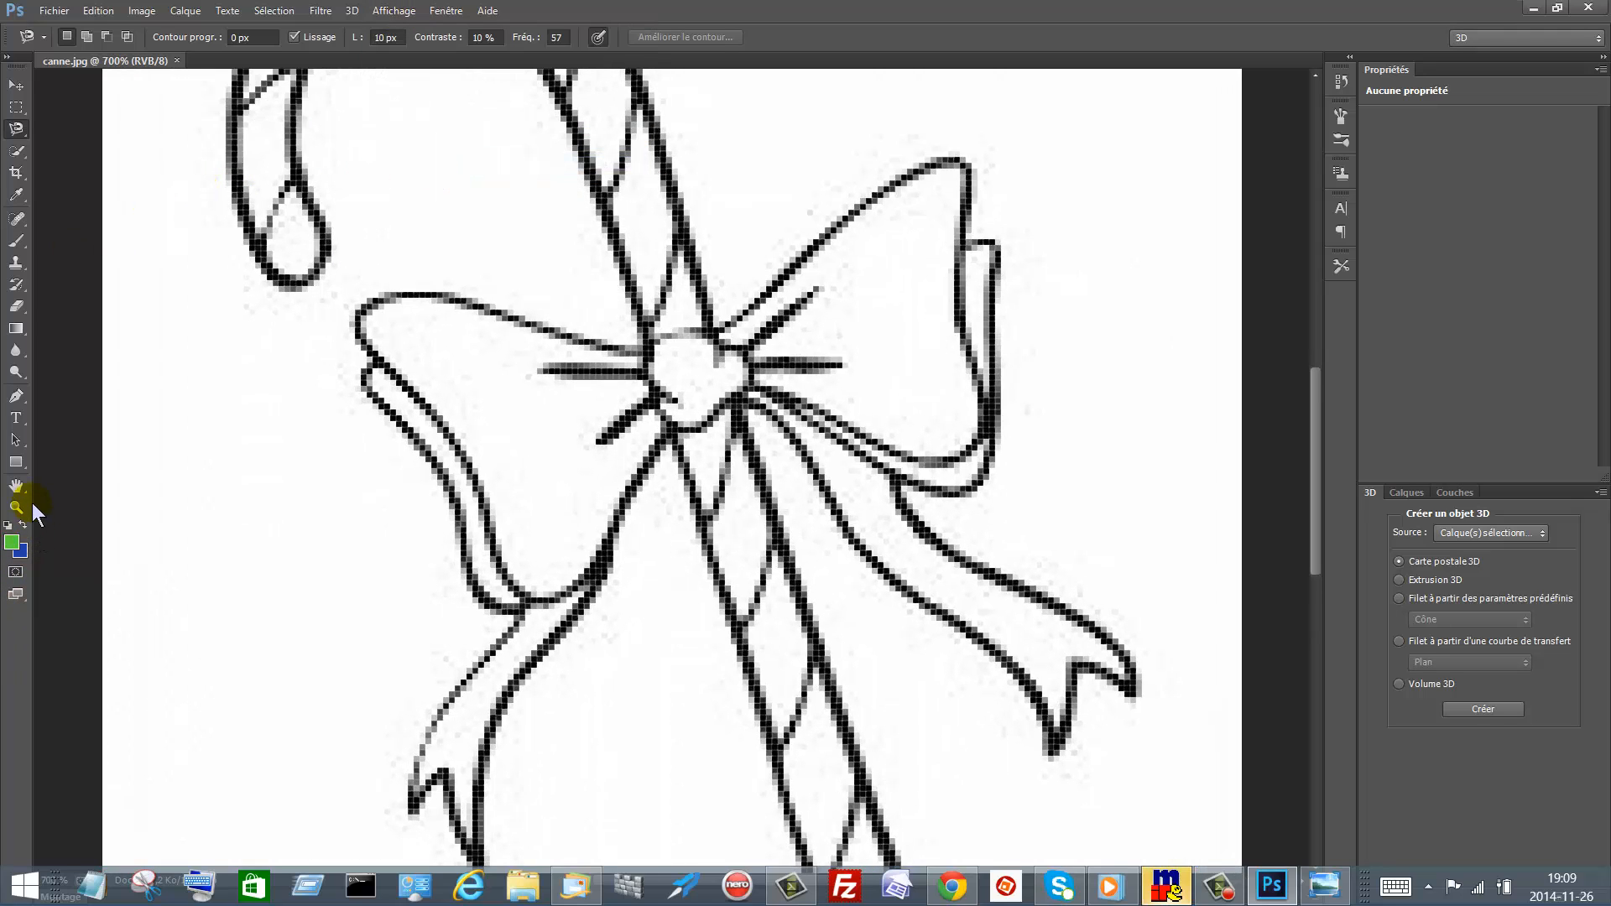
# - Magnify the drawing to 1200% and bring the rounded tip of the cane's hook into view
pyautogui.click(16, 495)
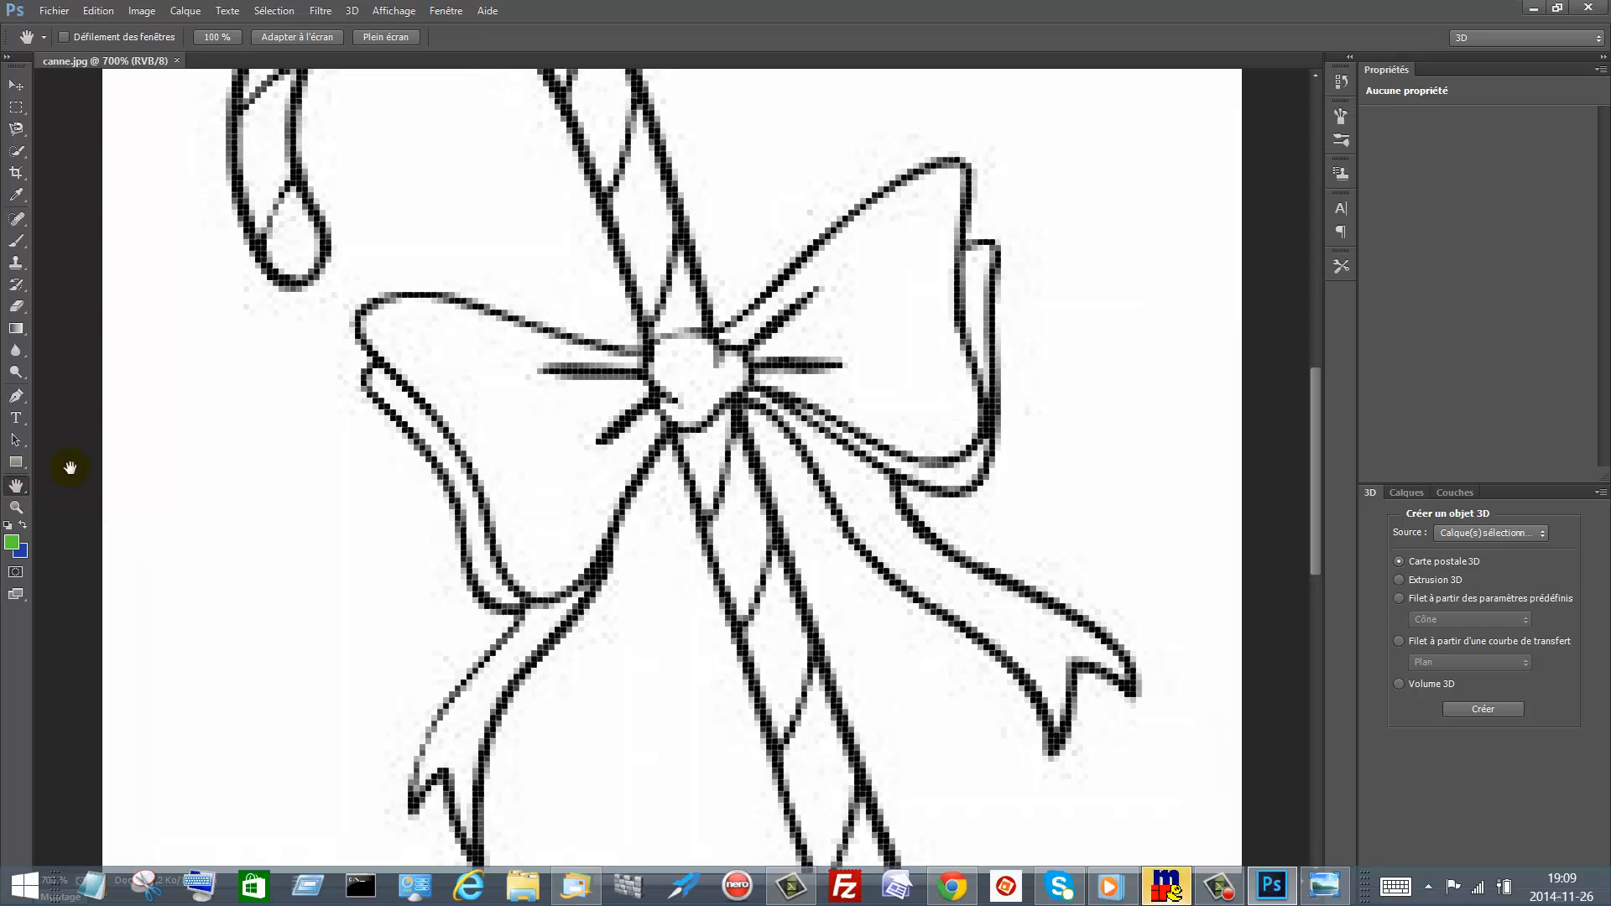
pyautogui.moveTo(349, 341); pyautogui.dragTo(726, 534)
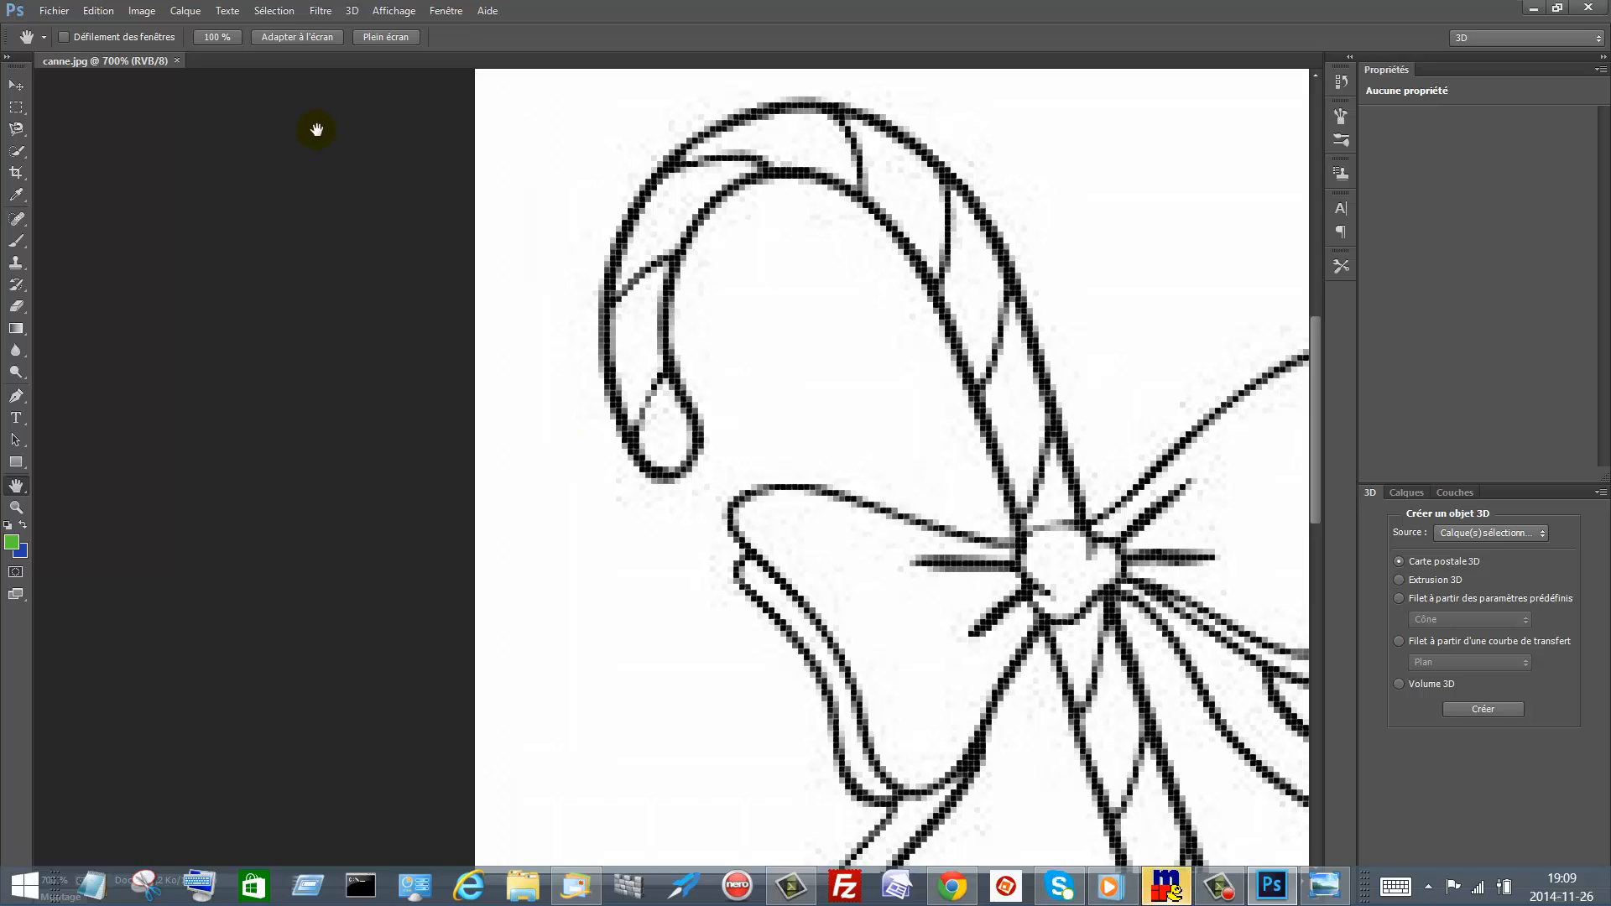
pyautogui.click(411, 10)
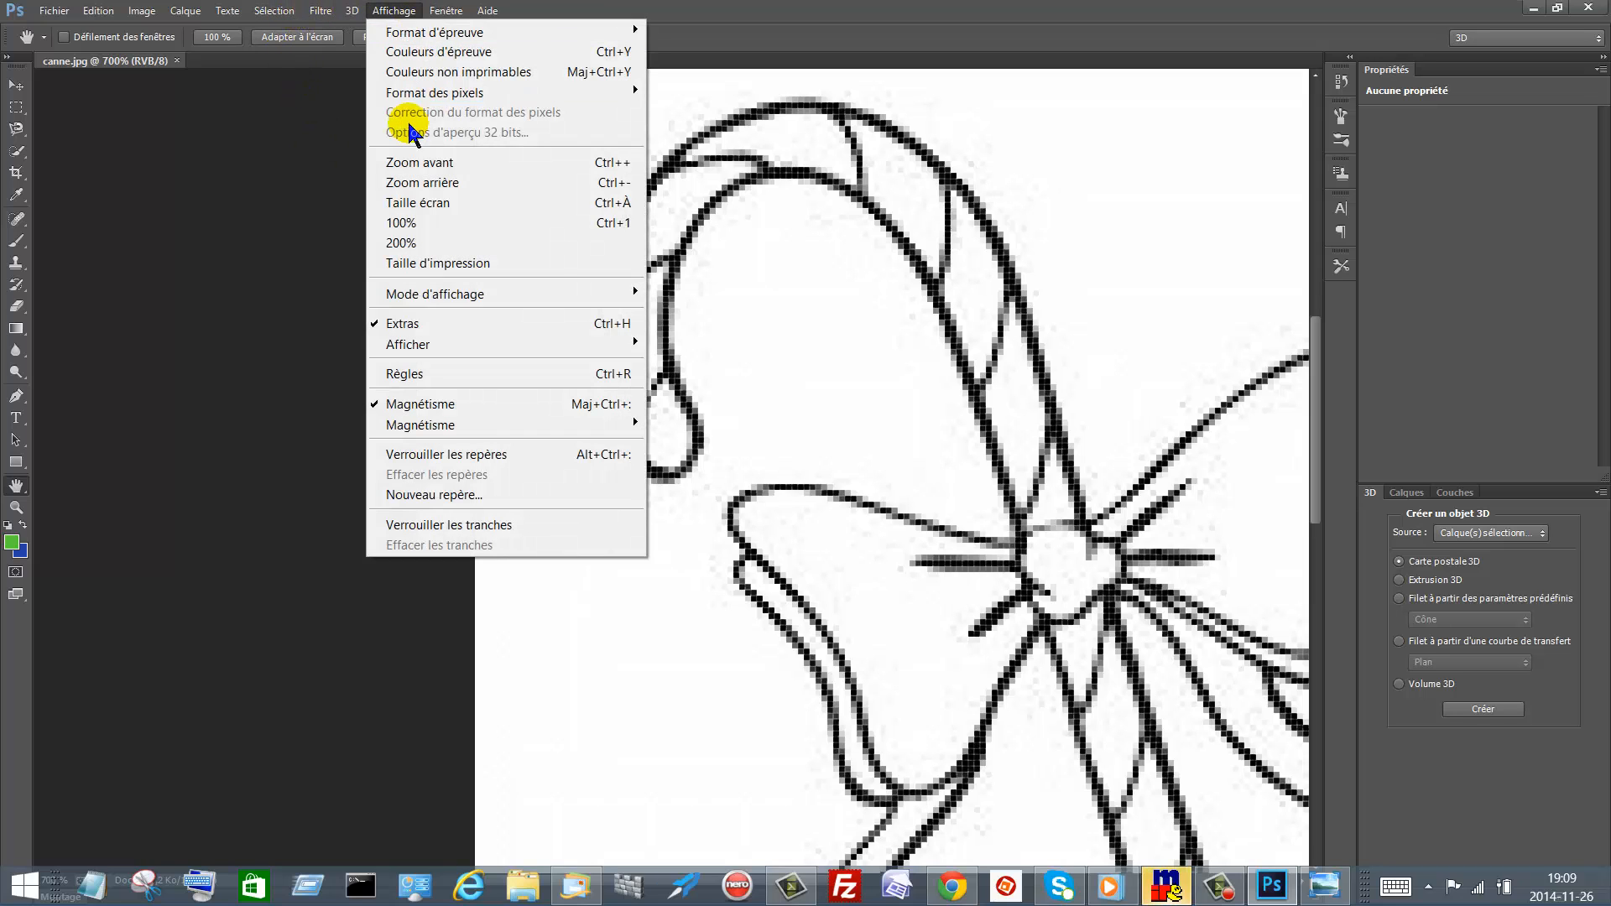
pyautogui.click(426, 161)
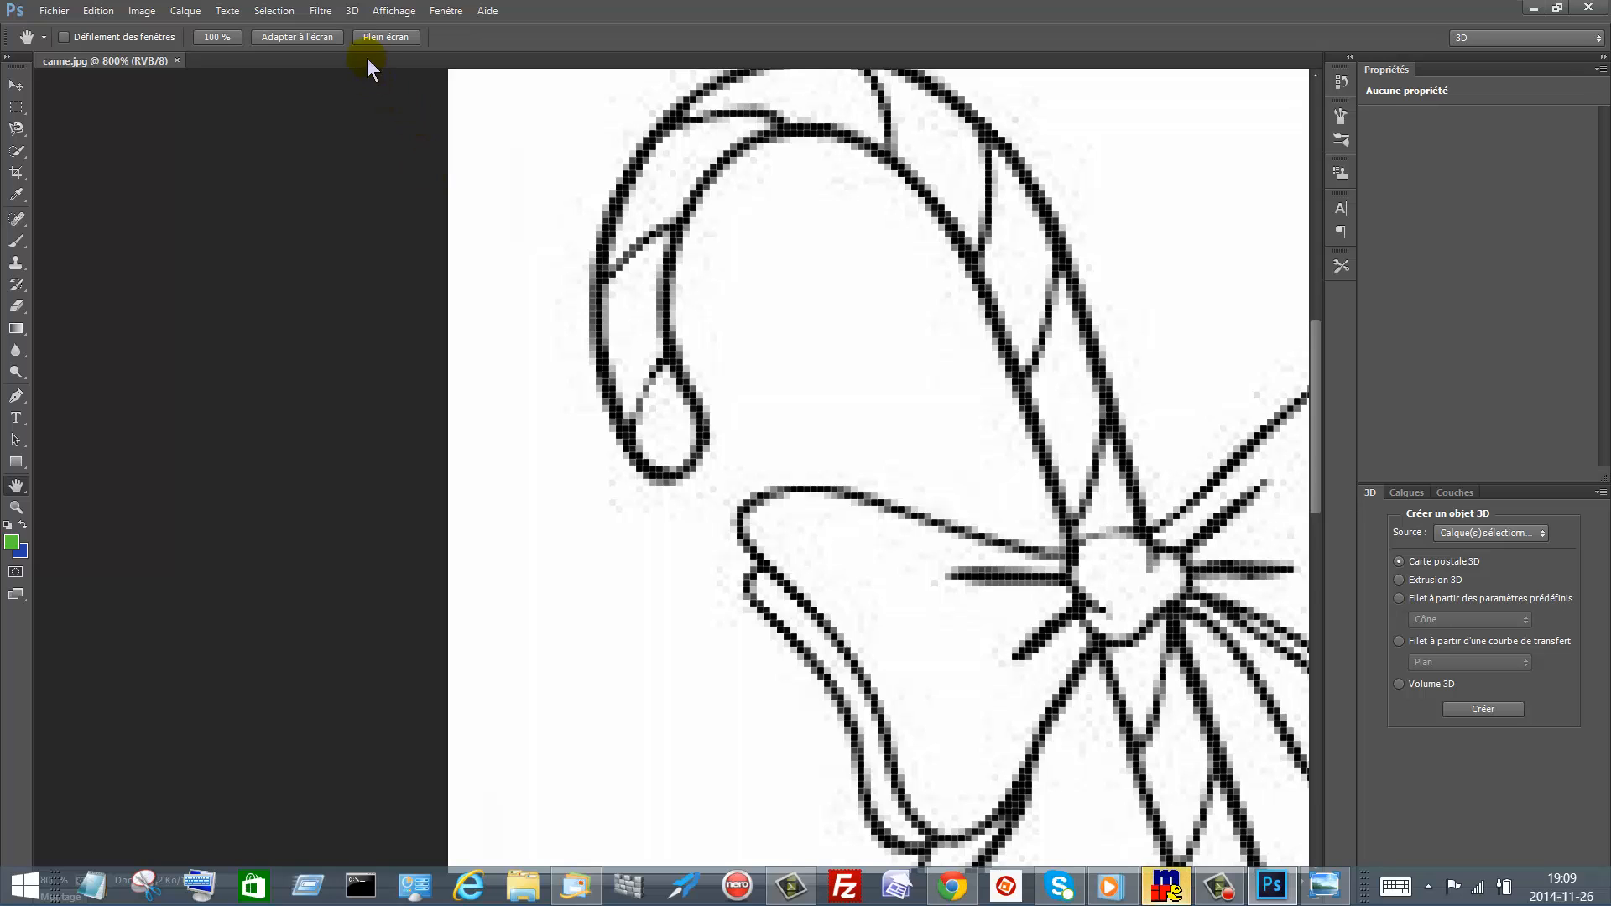
pyautogui.click(393, 10)
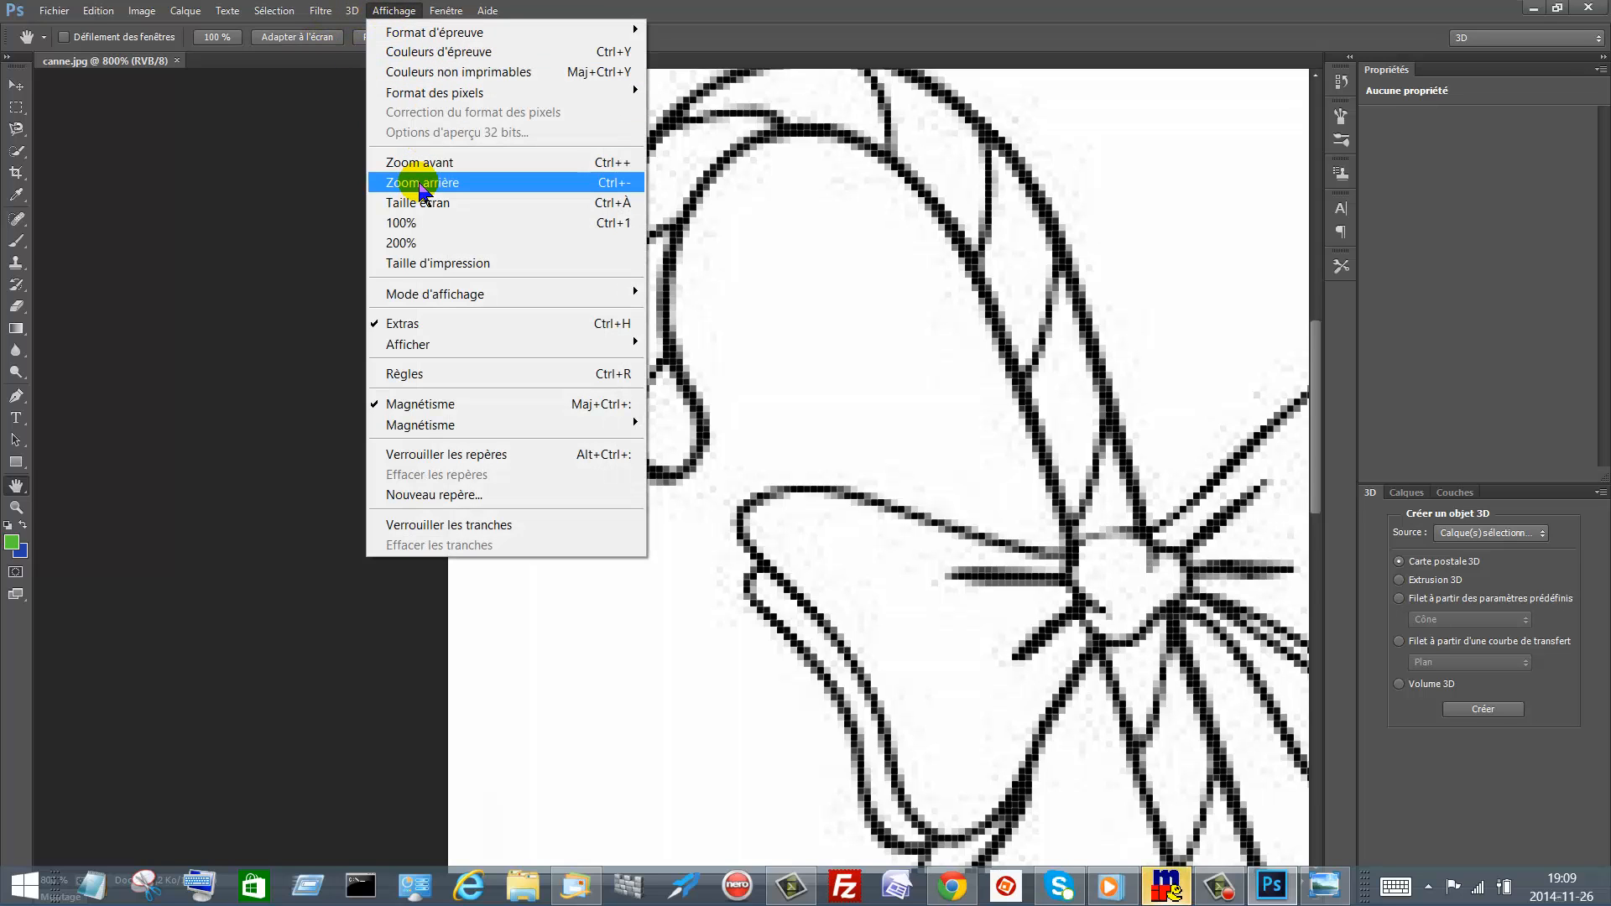
pyautogui.click(417, 162)
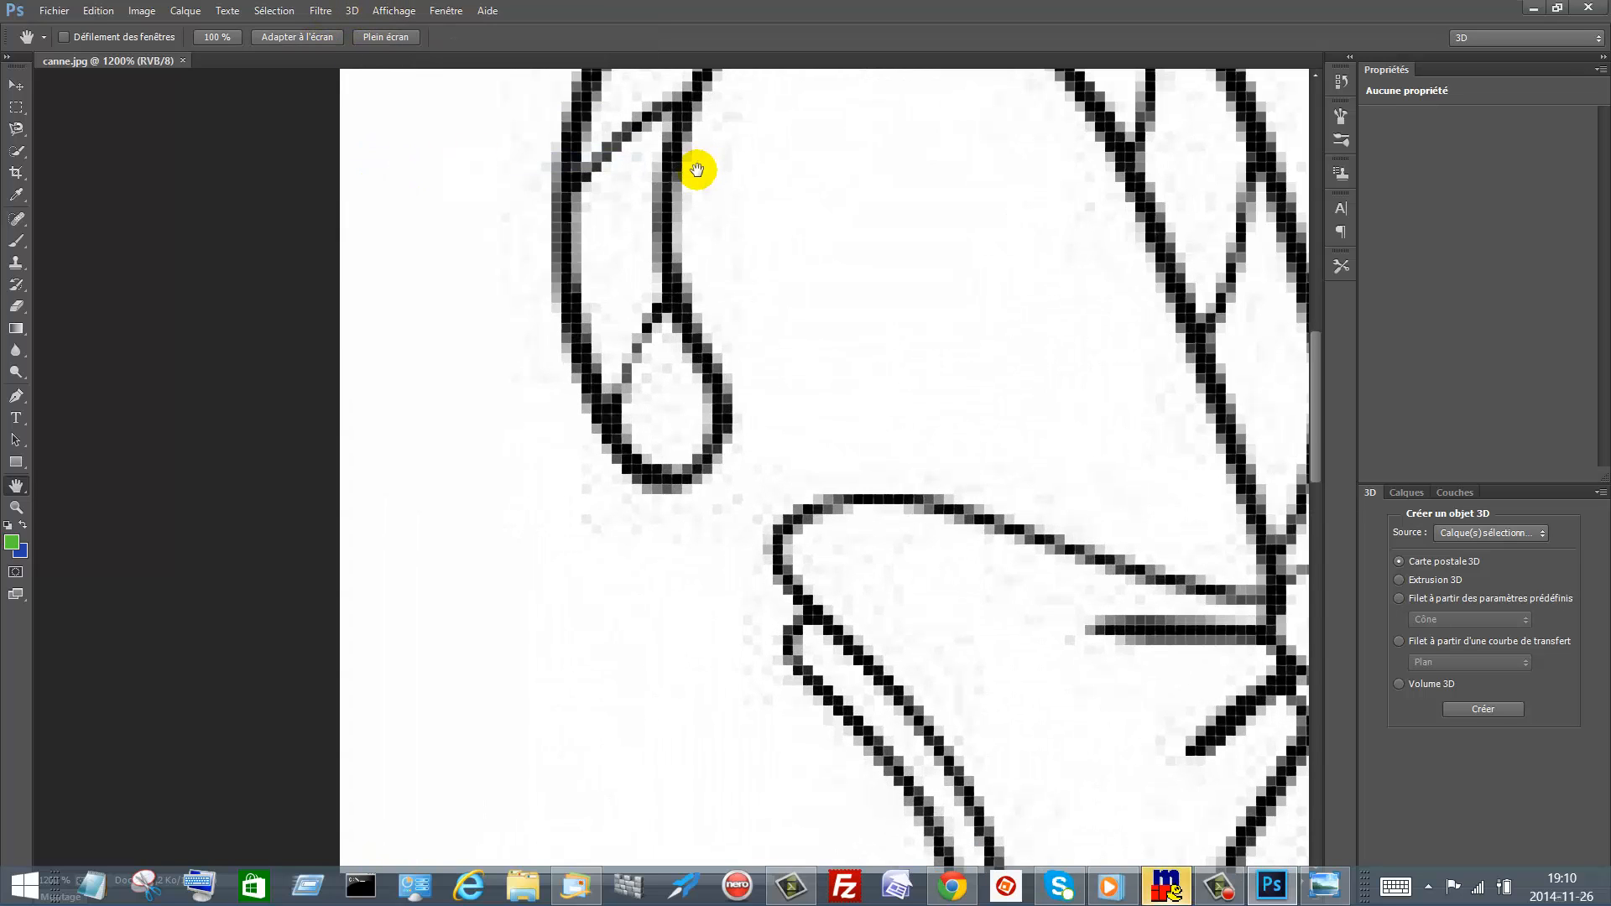
pyautogui.moveTo(698, 169)
pyautogui.mouseDown()
pyautogui.moveTo(592, 236)
pyautogui.moveTo(545, 373)
pyautogui.mouseUp()
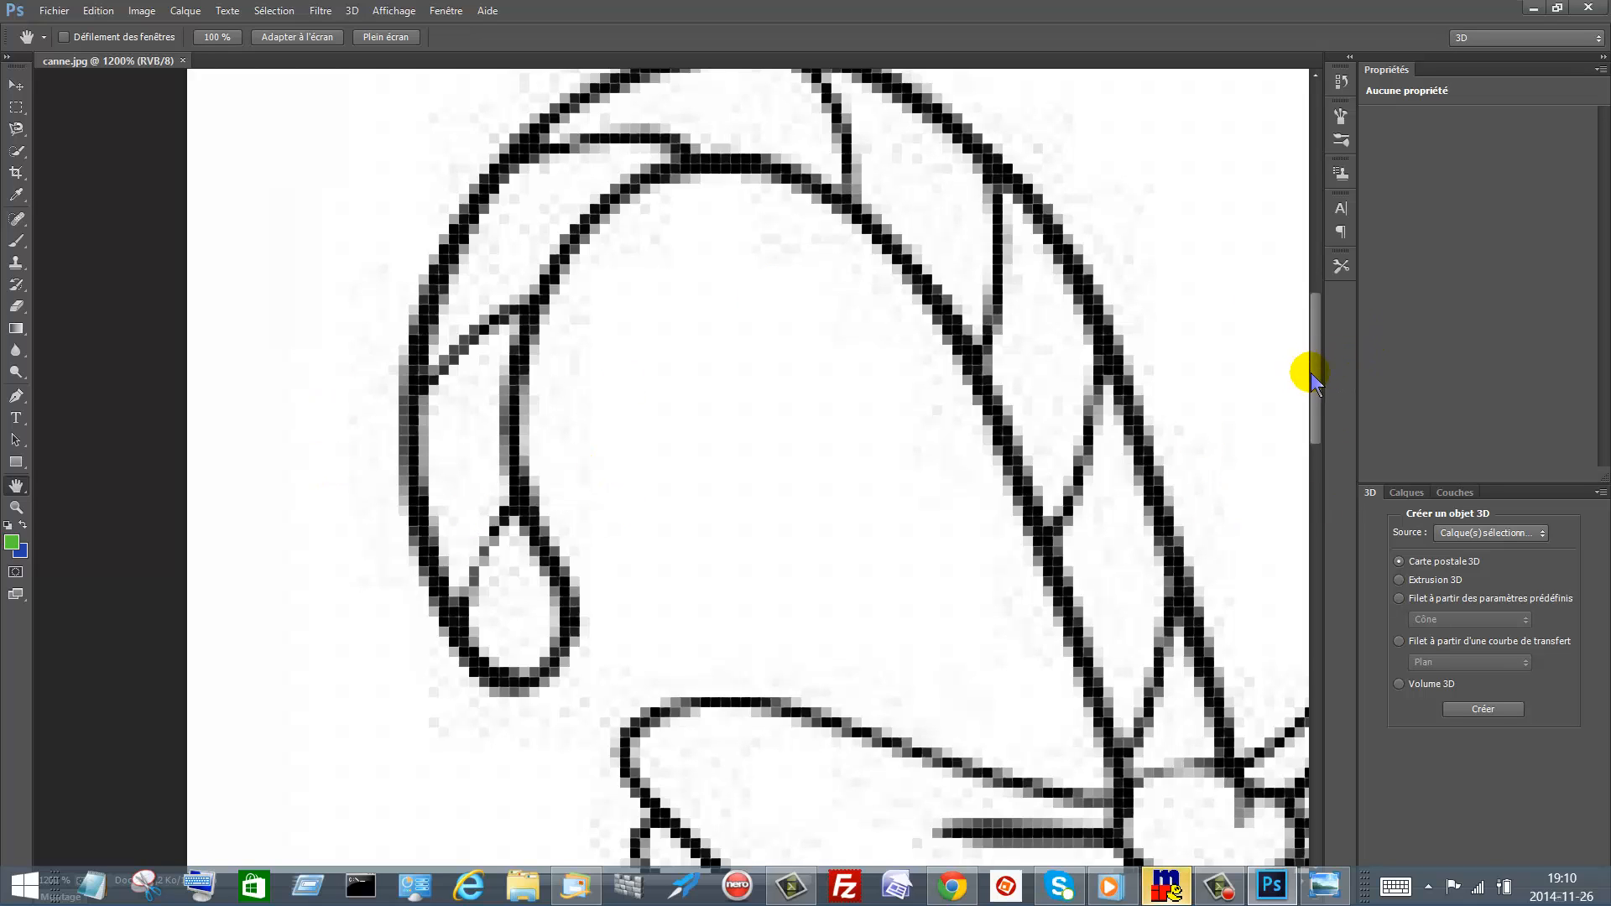
pyautogui.moveTo(1316, 379); pyautogui.dragTo(1317, 344)
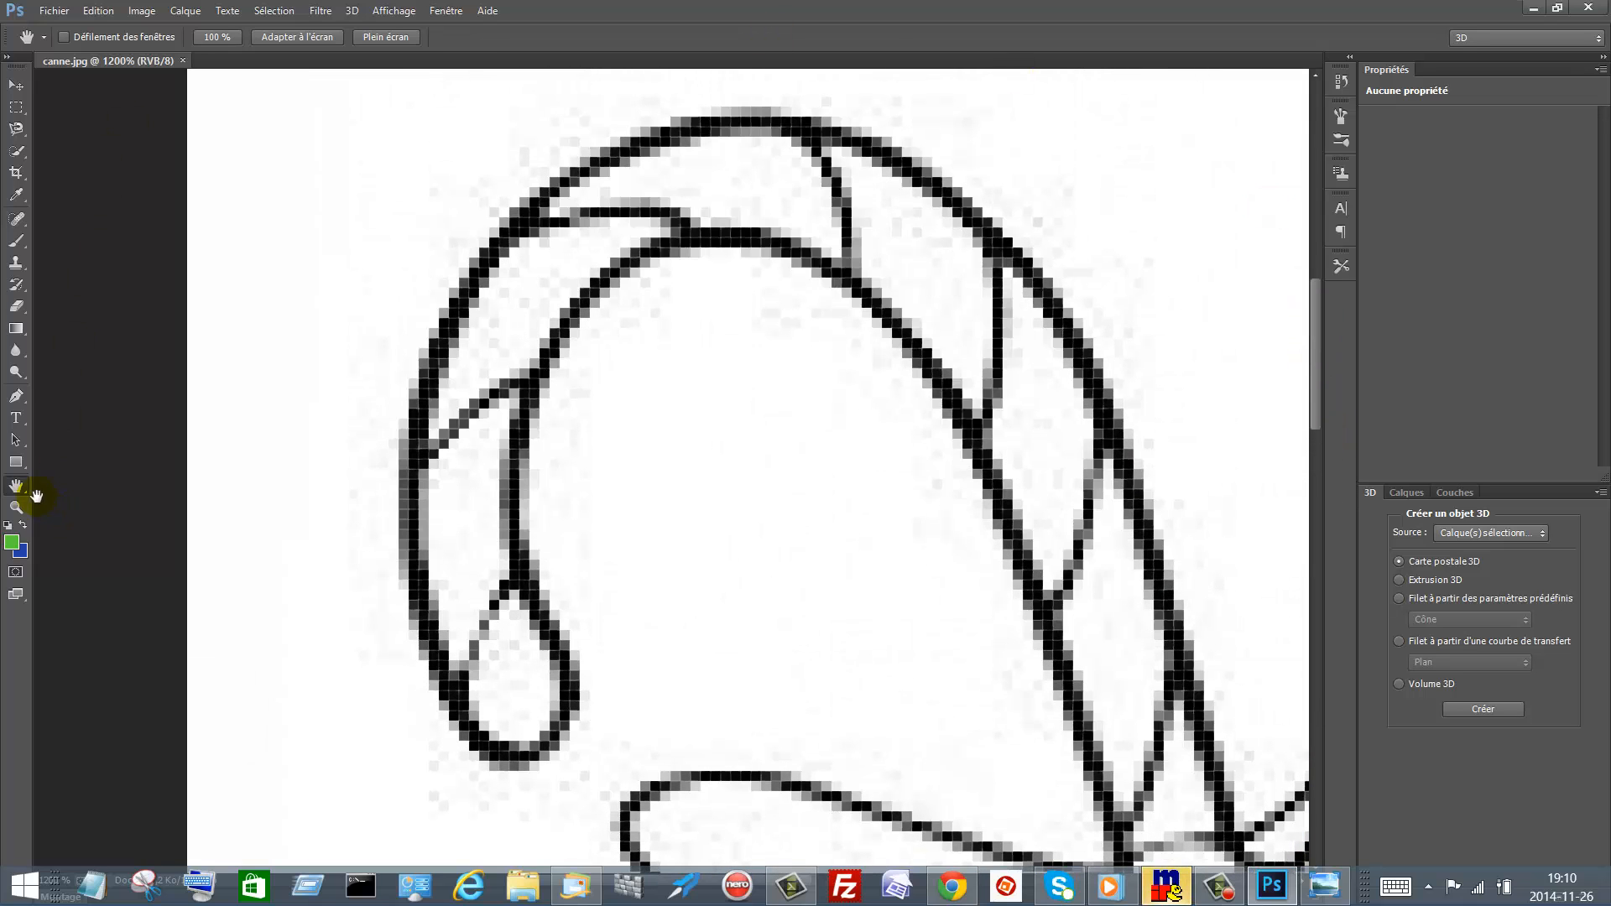
pyautogui.moveTo(704, 540); pyautogui.dragTo(735, 244)
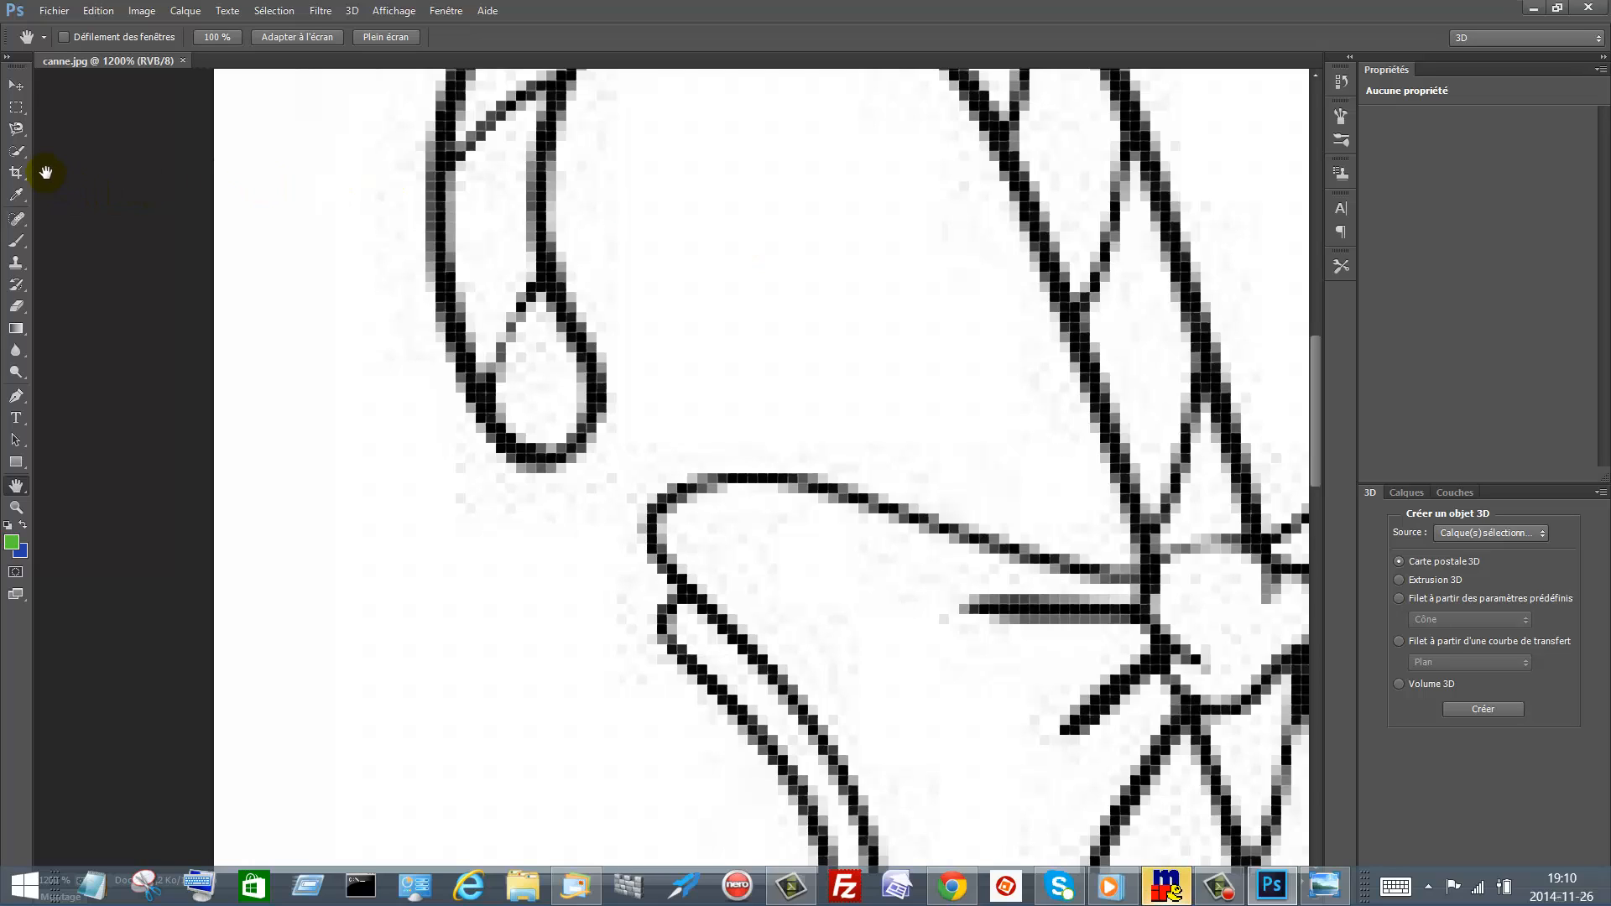
# - Select the teardrop-shaped end of the cane's hook by tracing its outline with the Magnetic Lasso
pyautogui.click(18, 131)
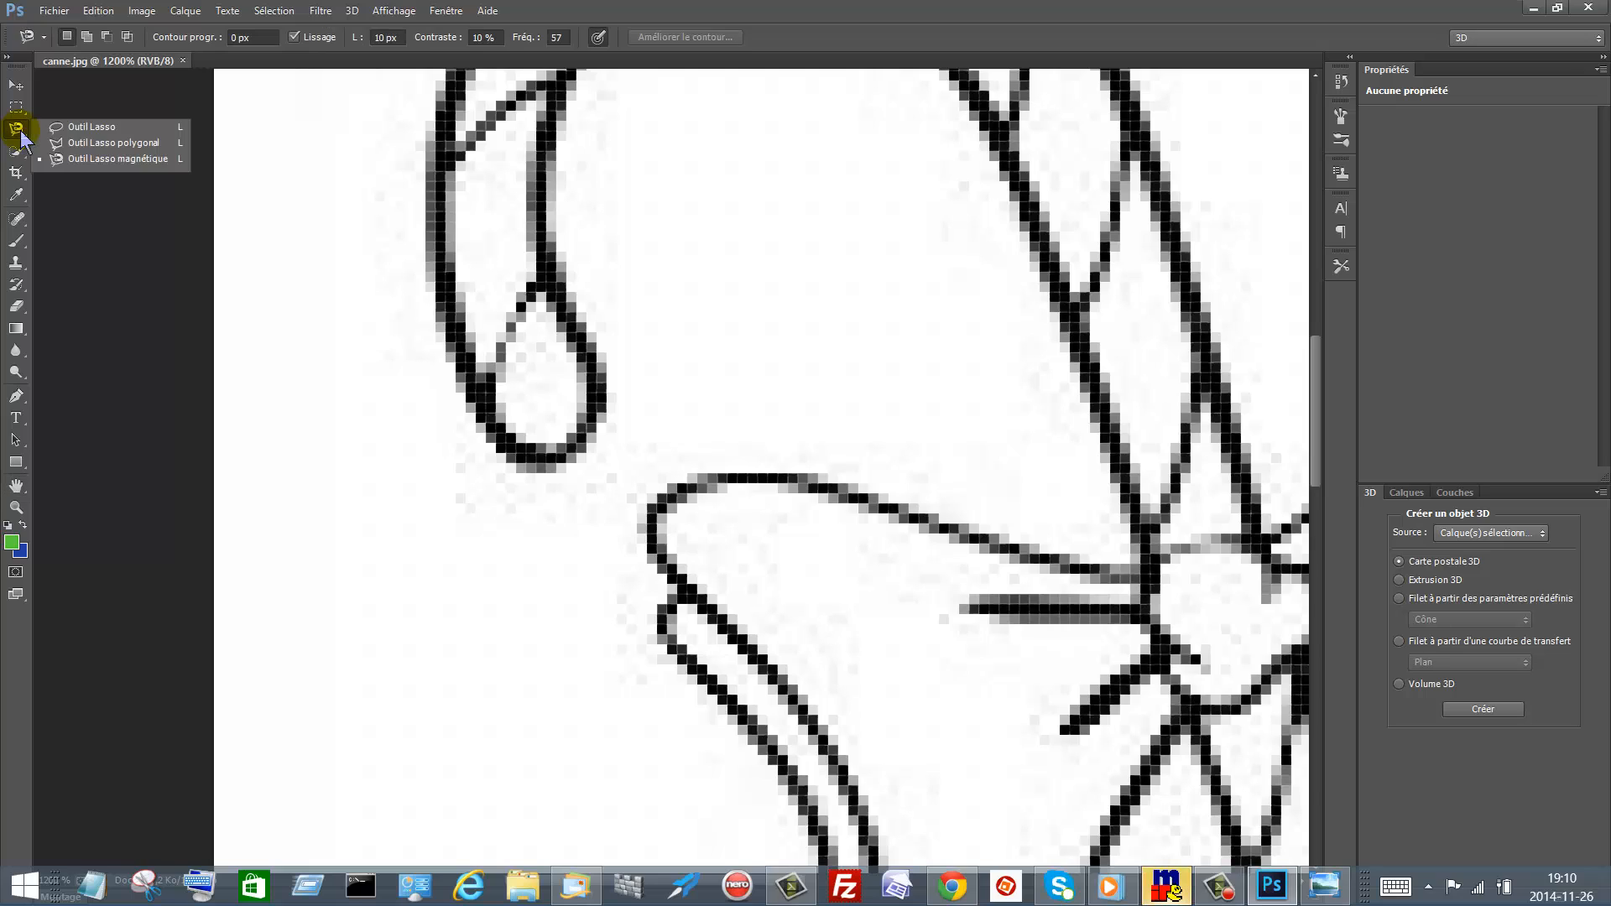
pyautogui.click(100, 160)
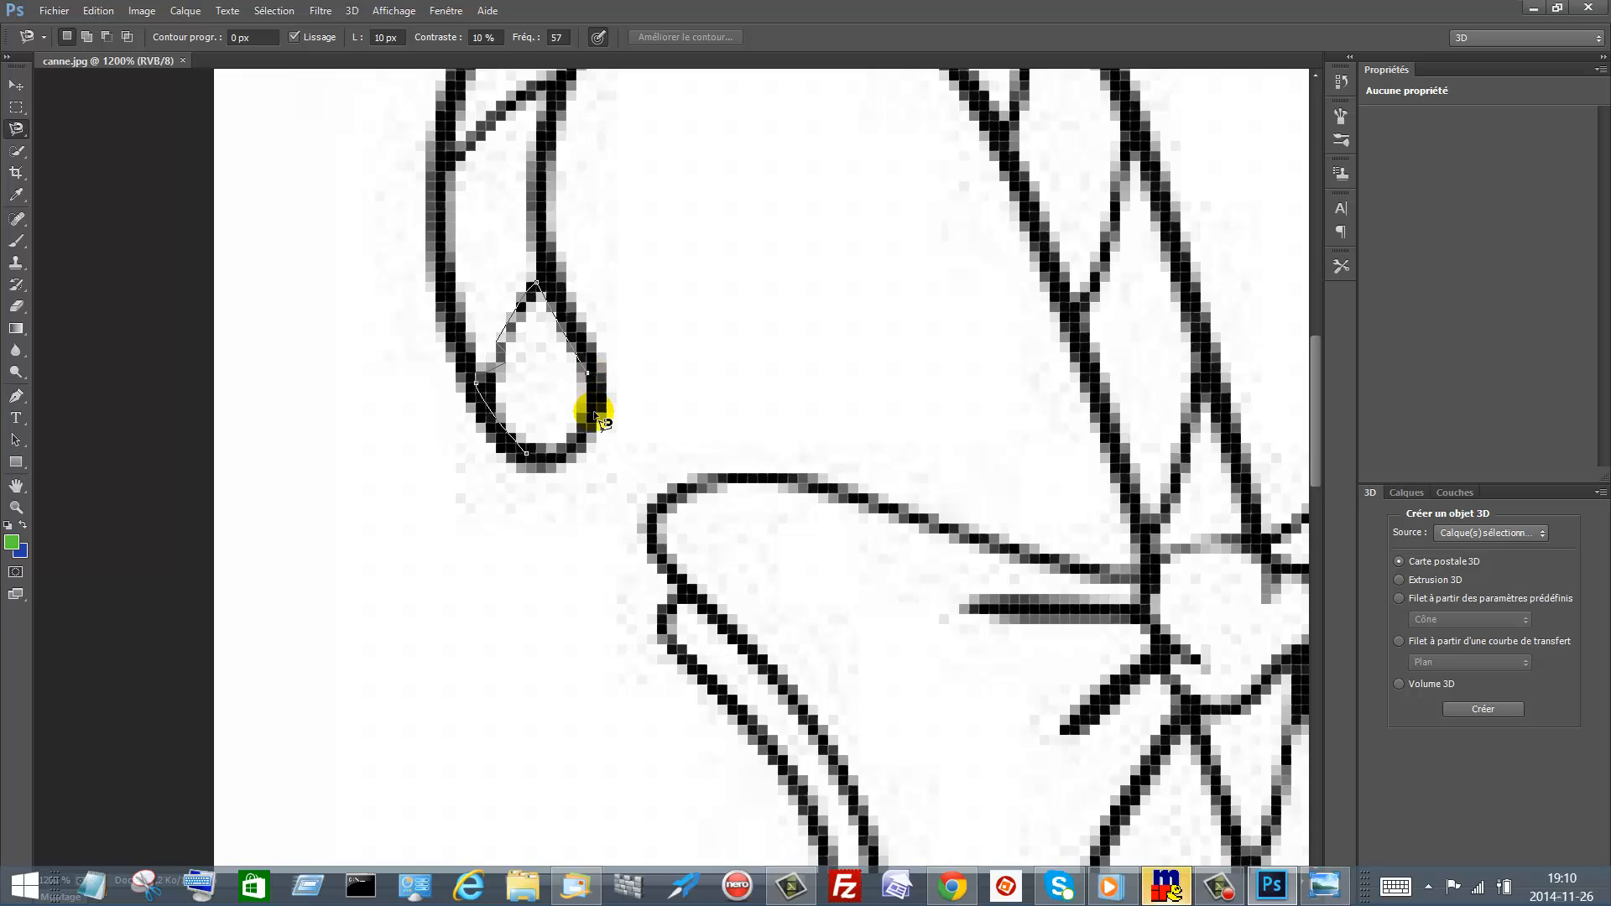
pyautogui.click(538, 462)
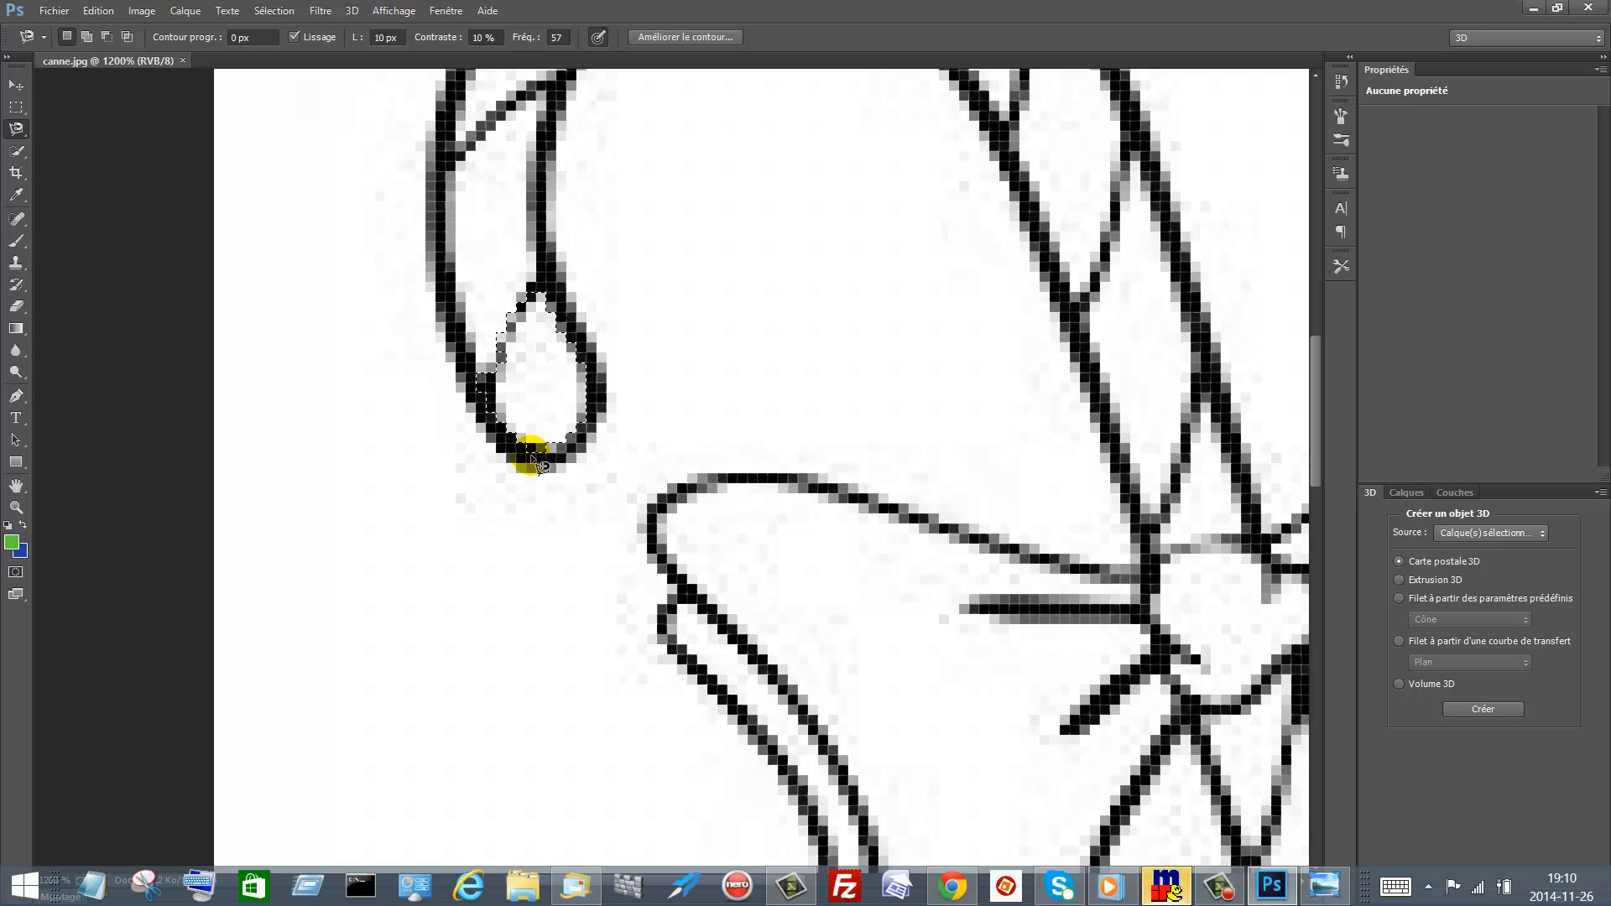
pyautogui.rightClick(547, 378)
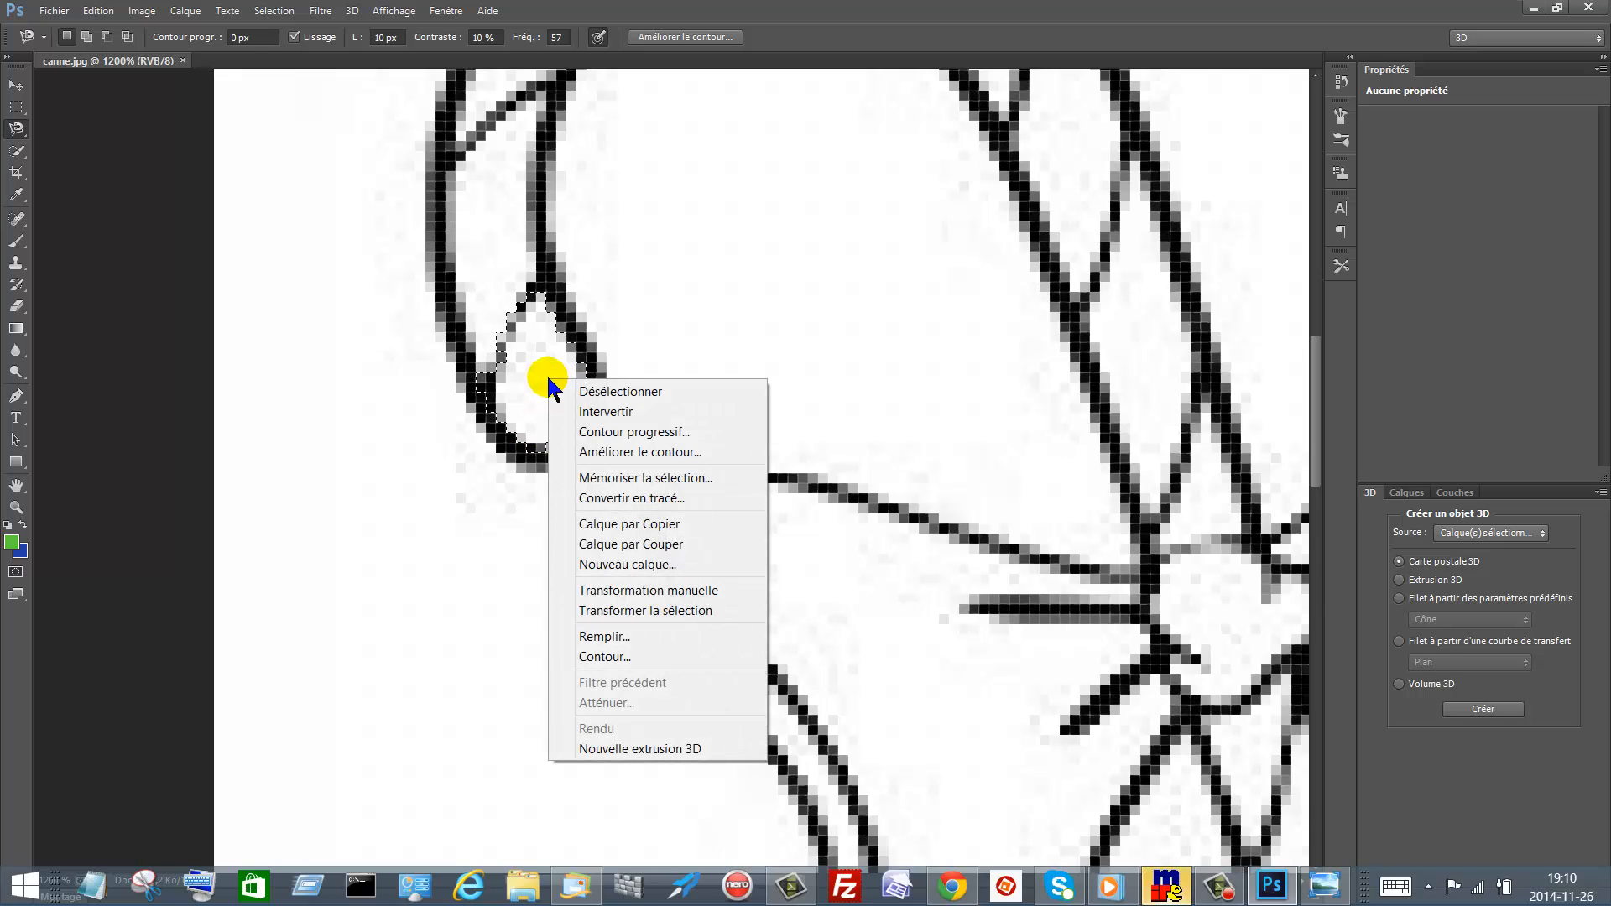
pyautogui.click(604, 637)
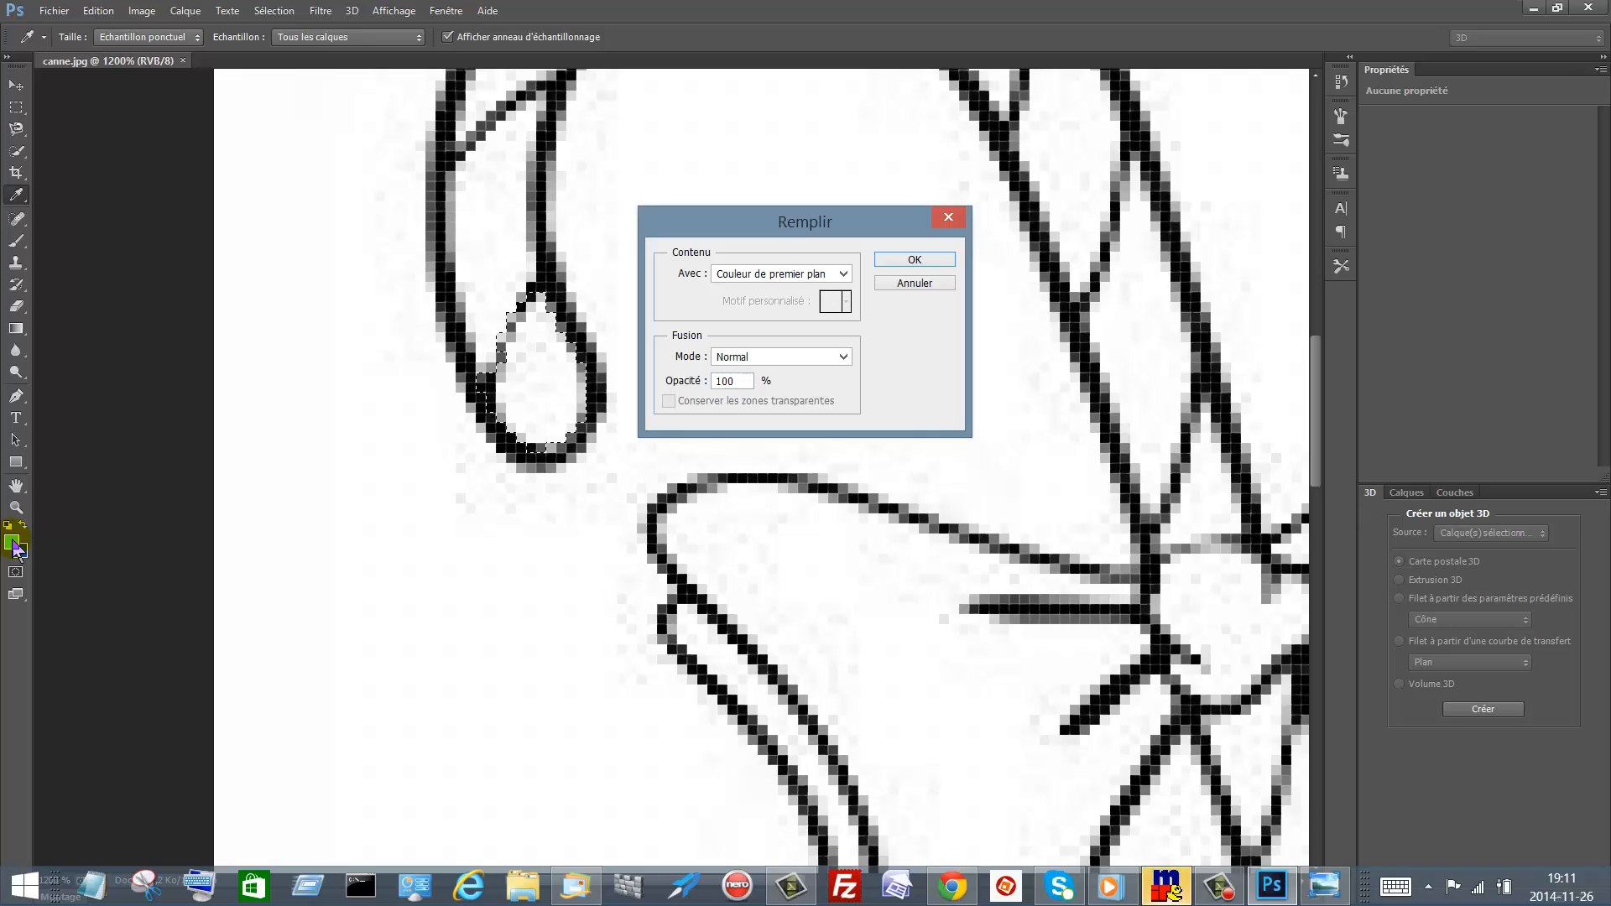
pyautogui.click(915, 283)
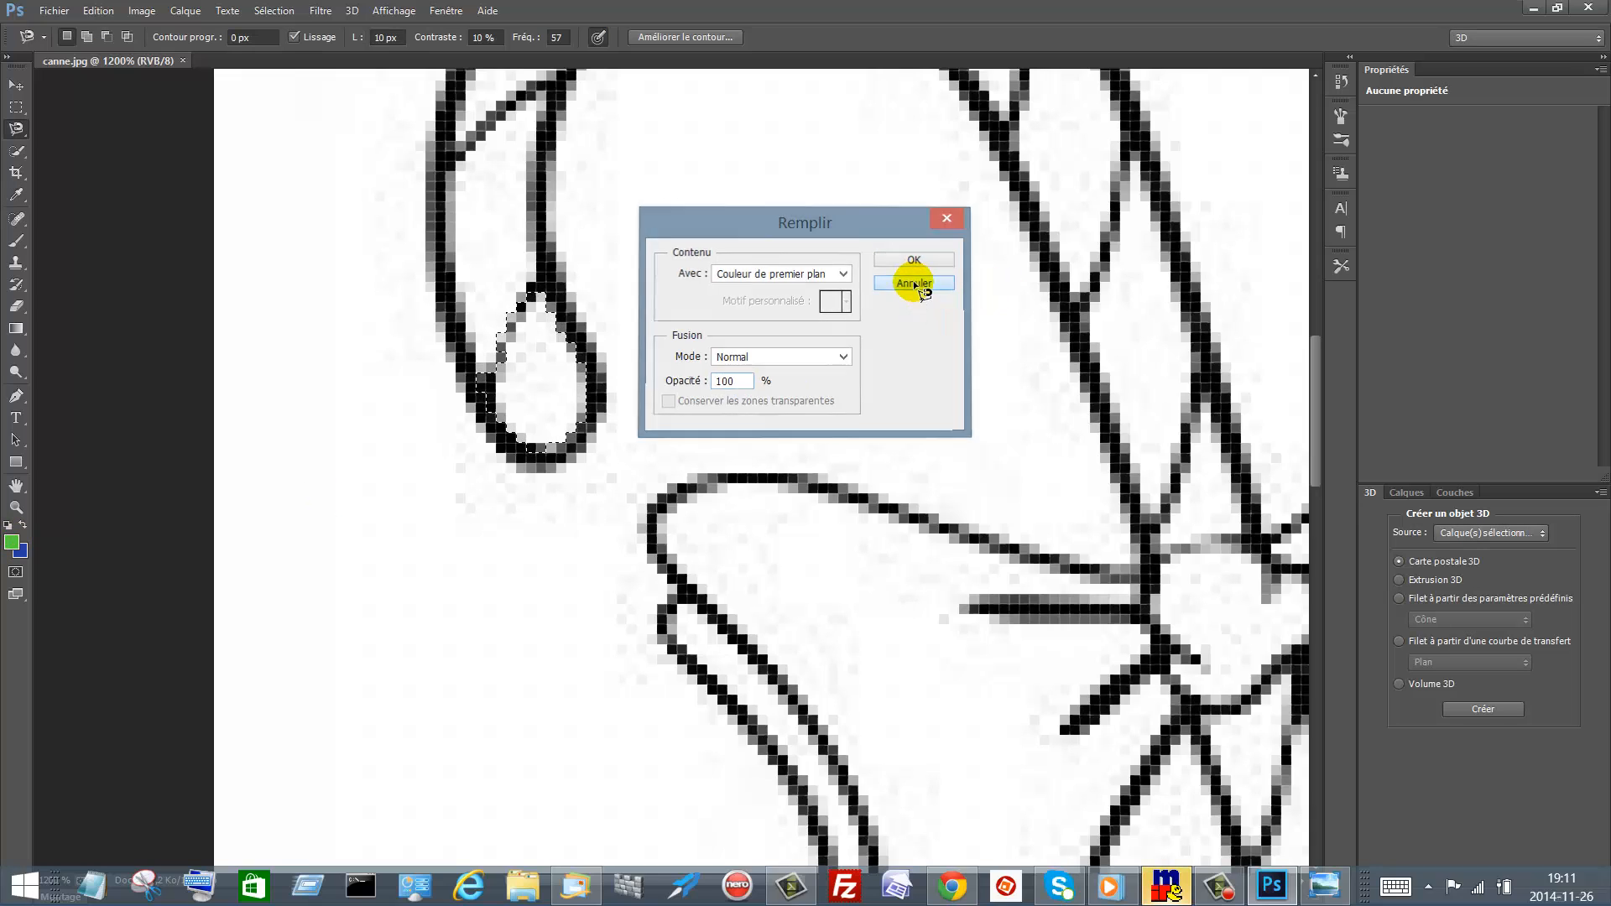
# - Change the foreground colour to pink with a hue of 333°
pyautogui.click(16, 545)
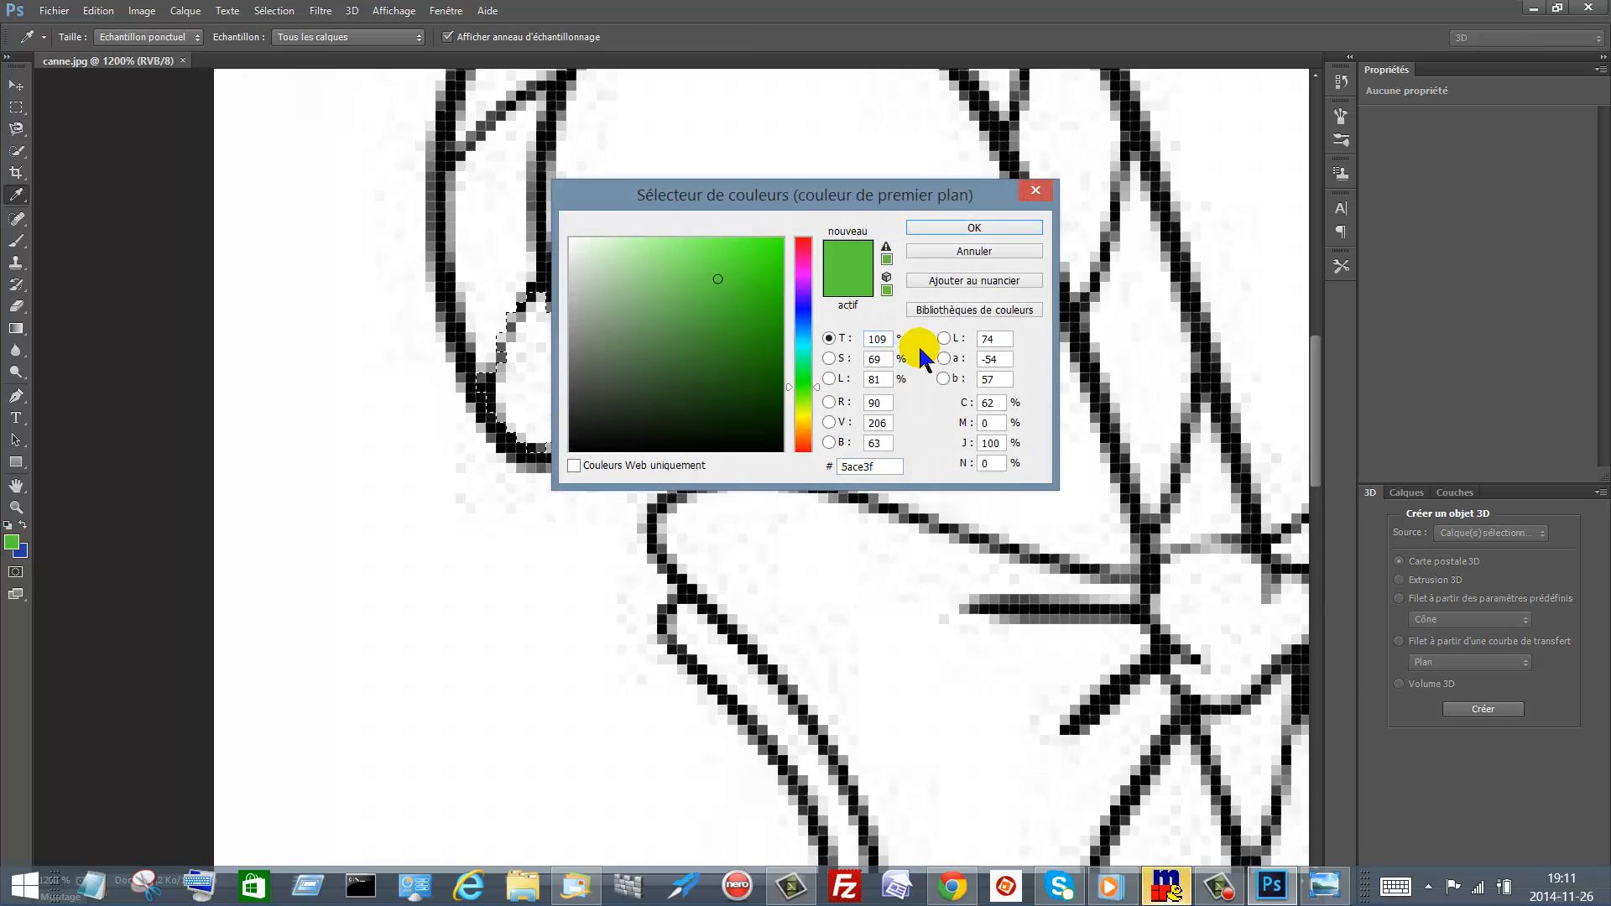
pyautogui.moveTo(805, 448); pyautogui.dragTo(807, 261)
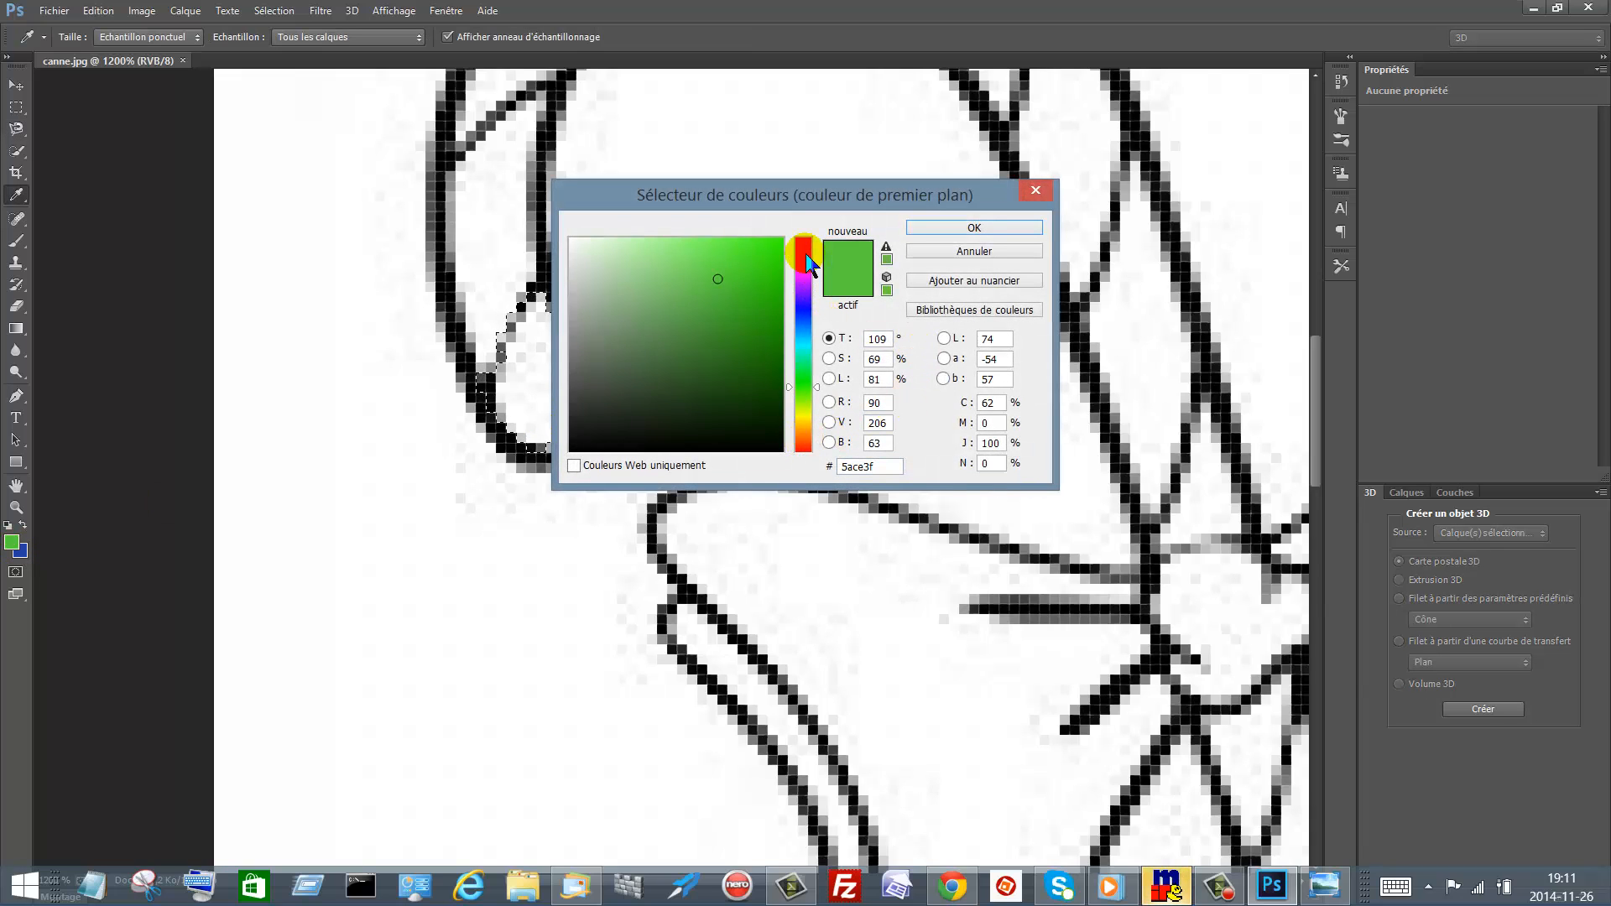
pyautogui.click(979, 232)
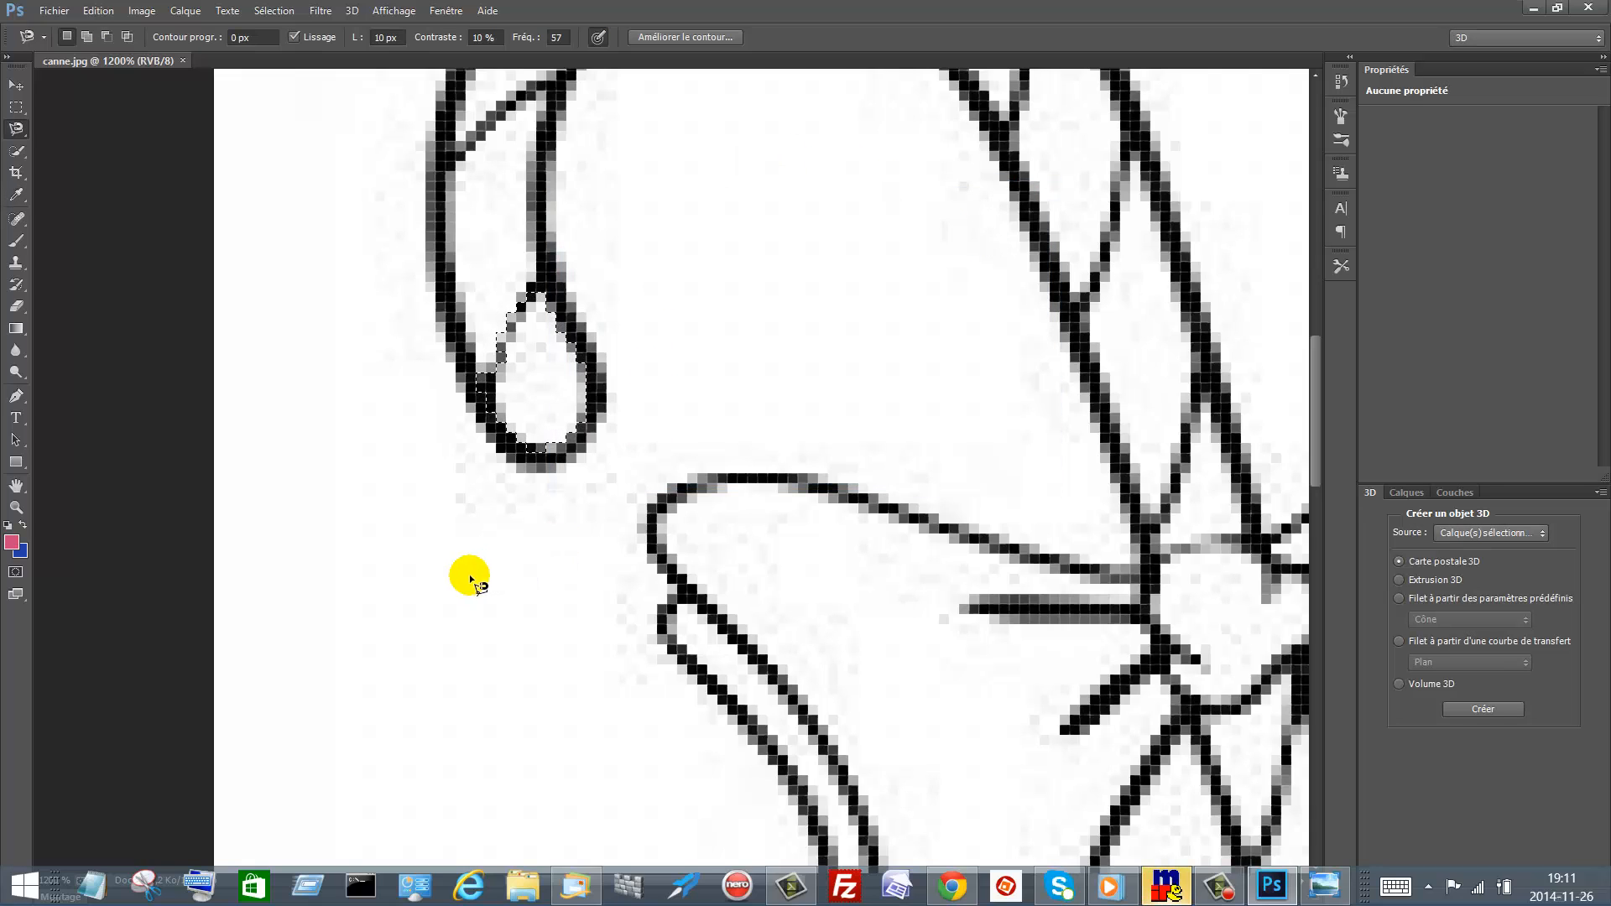
# - Fill the selected cane tip with the foreground colour in Normal mode at 100% opacity, and deselect it
pyautogui.rightClick(546, 390)
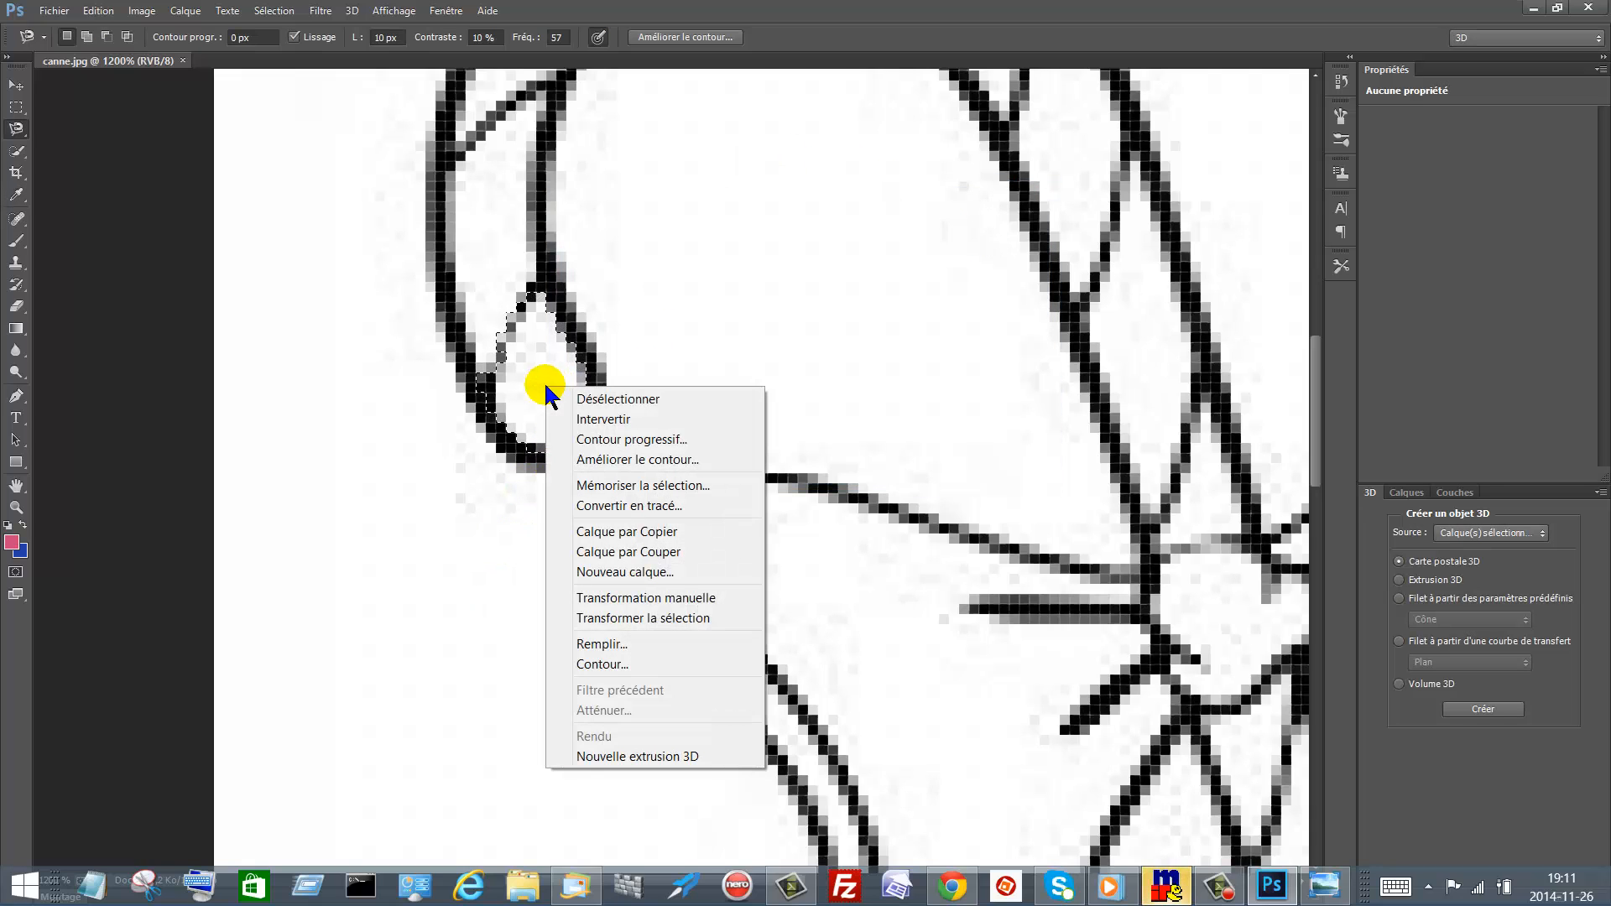
pyautogui.click(621, 645)
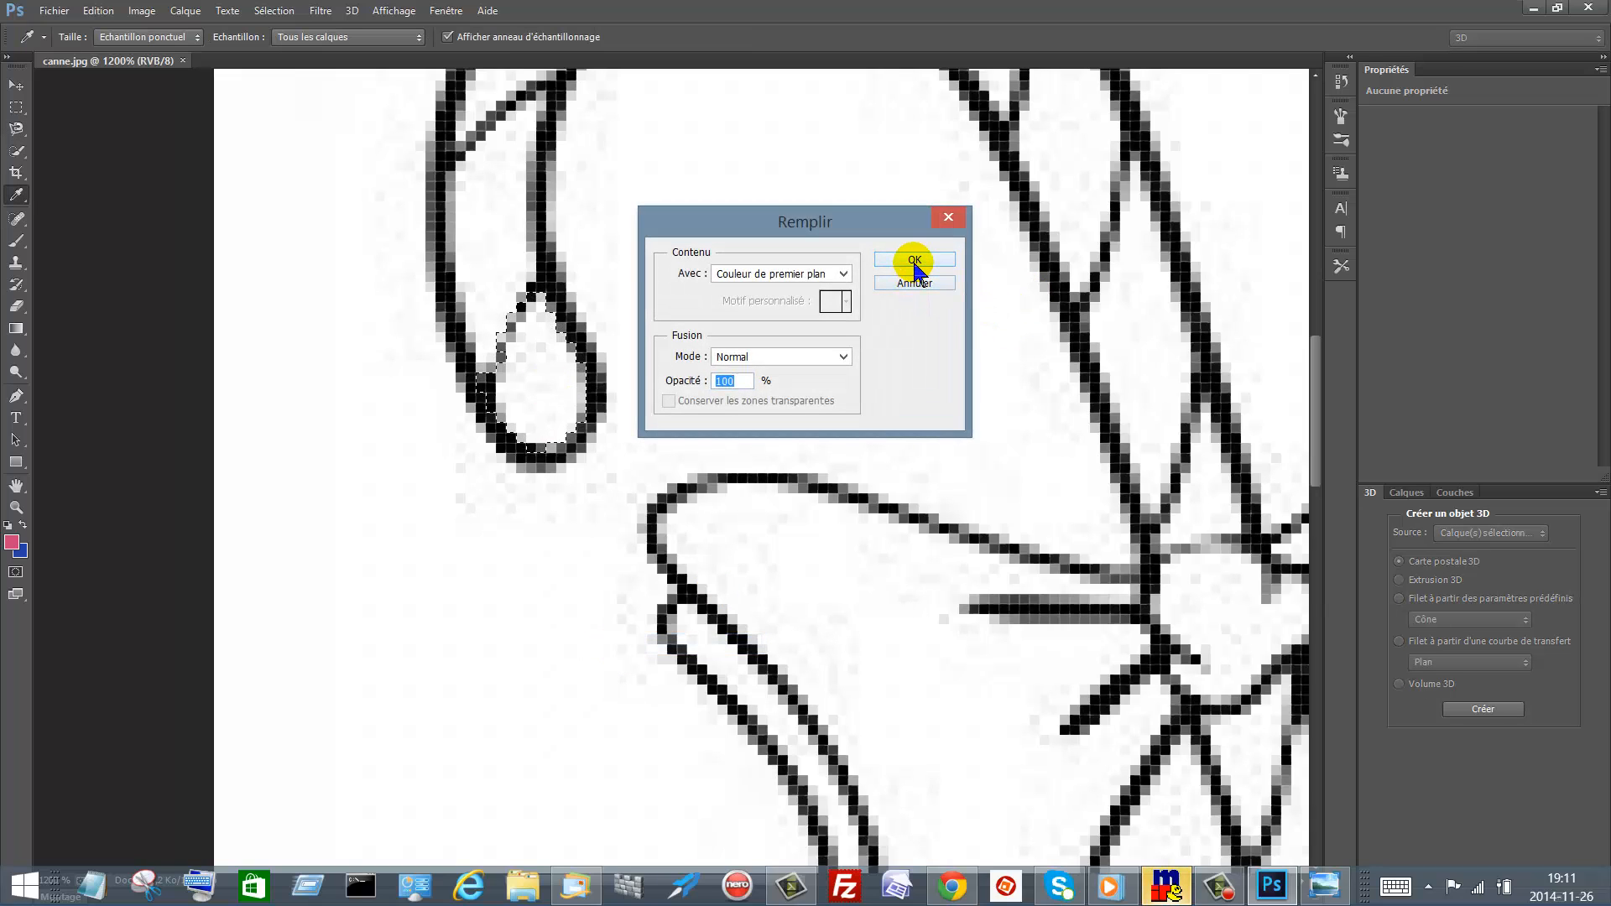
pyautogui.click(915, 261)
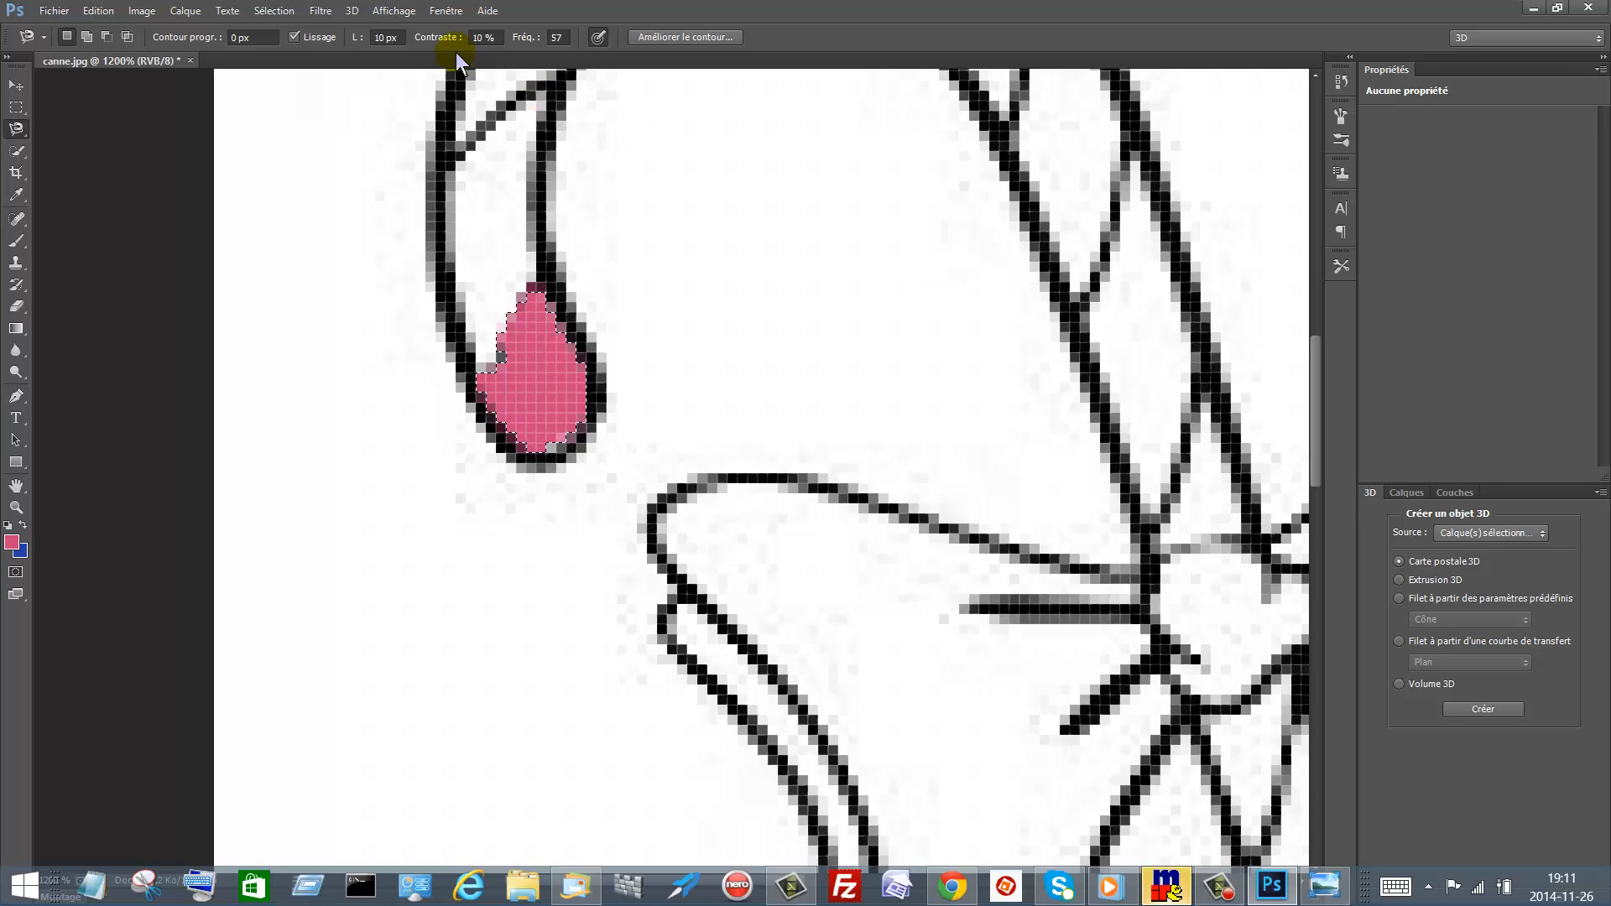
pyautogui.click(275, 11)
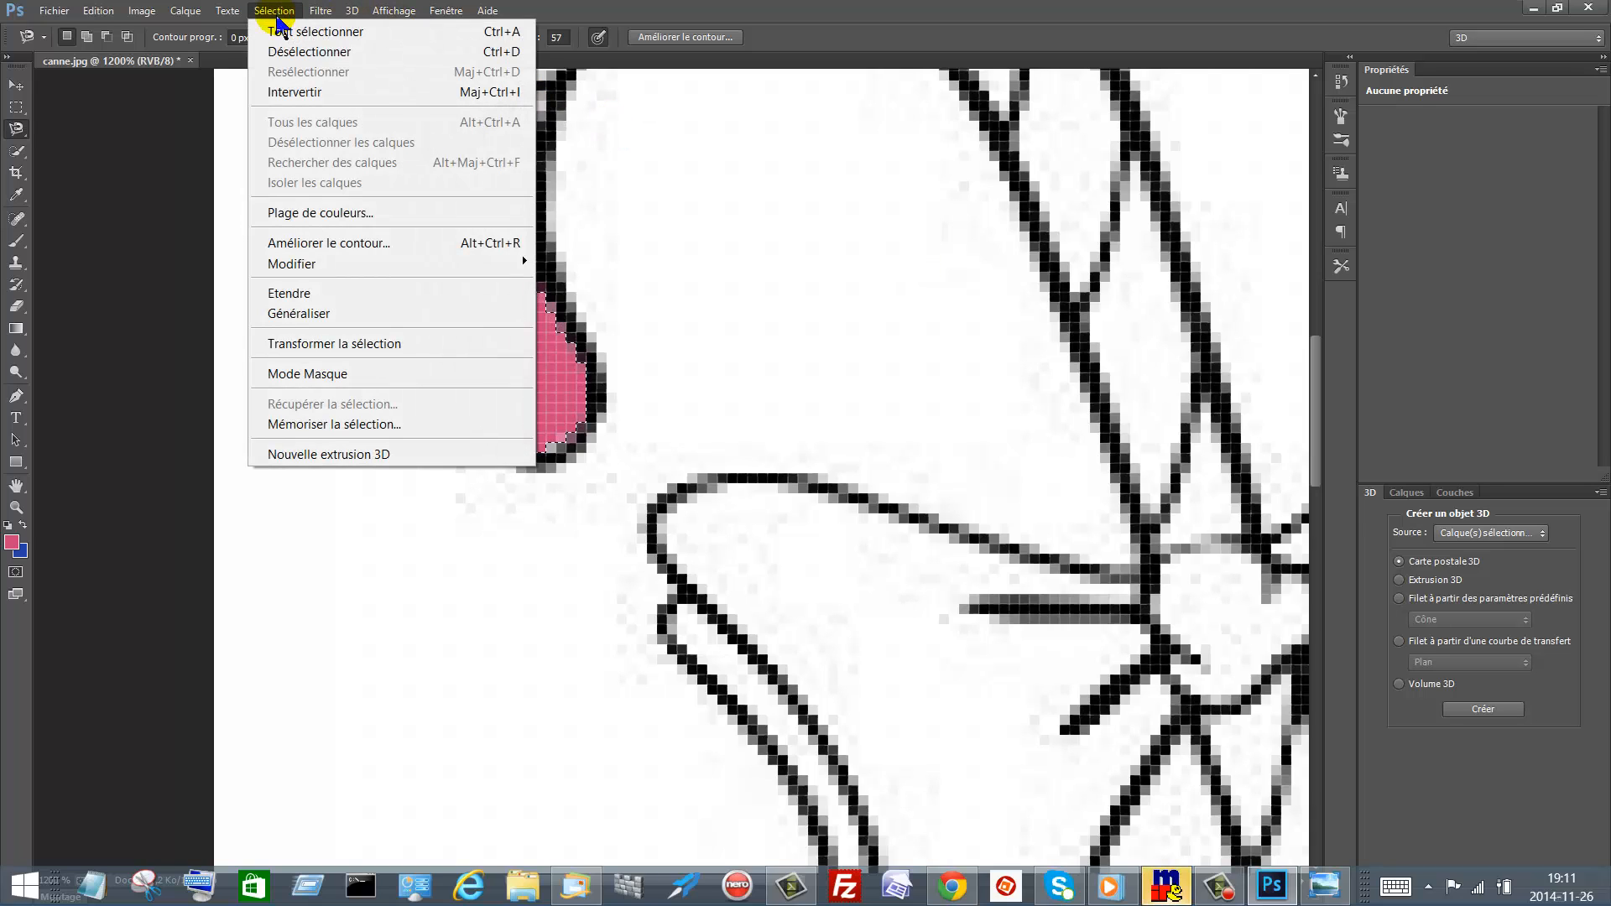
pyautogui.click(309, 51)
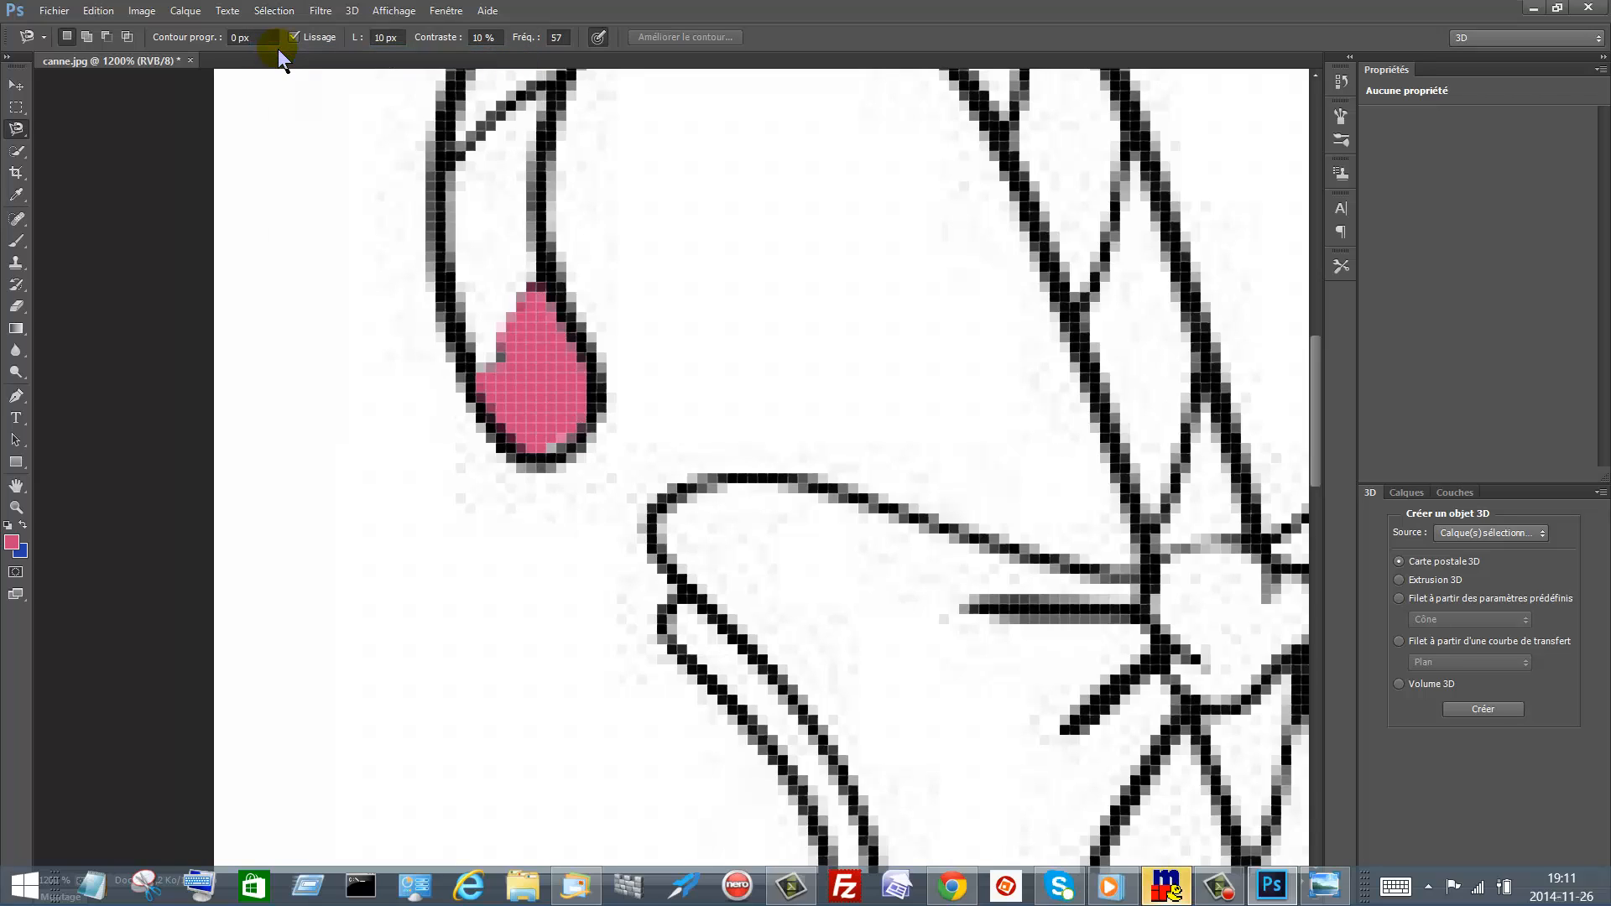
# - Change the foreground colour to green, RGB 80, 206, 63
pyautogui.click(18, 547)
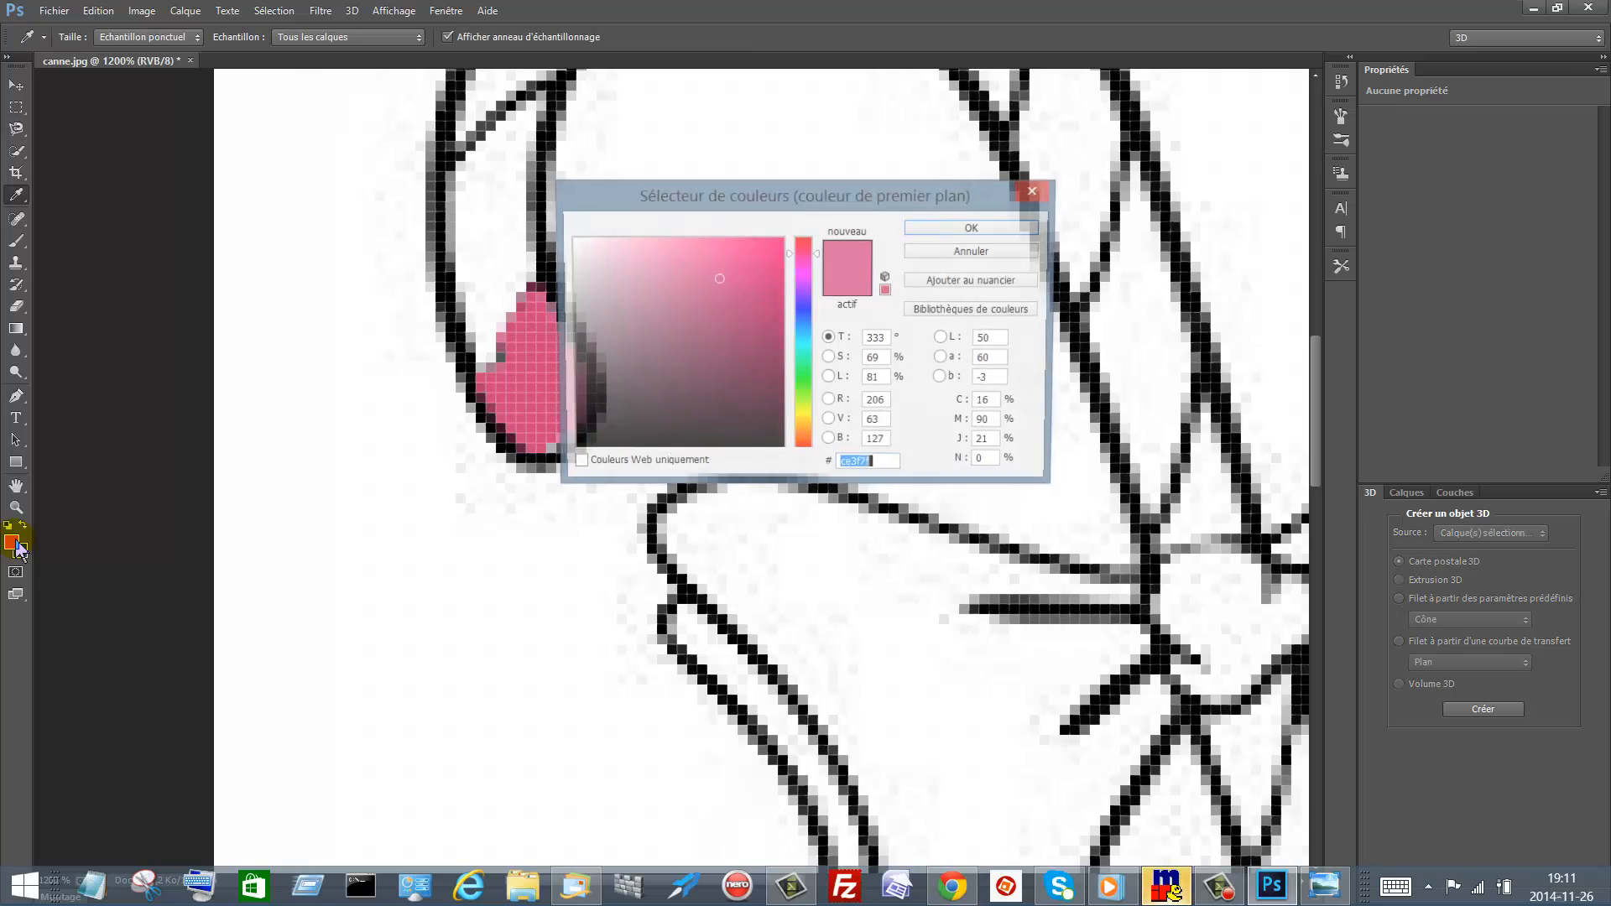
pyautogui.click(546, 435)
pyautogui.click(804, 393)
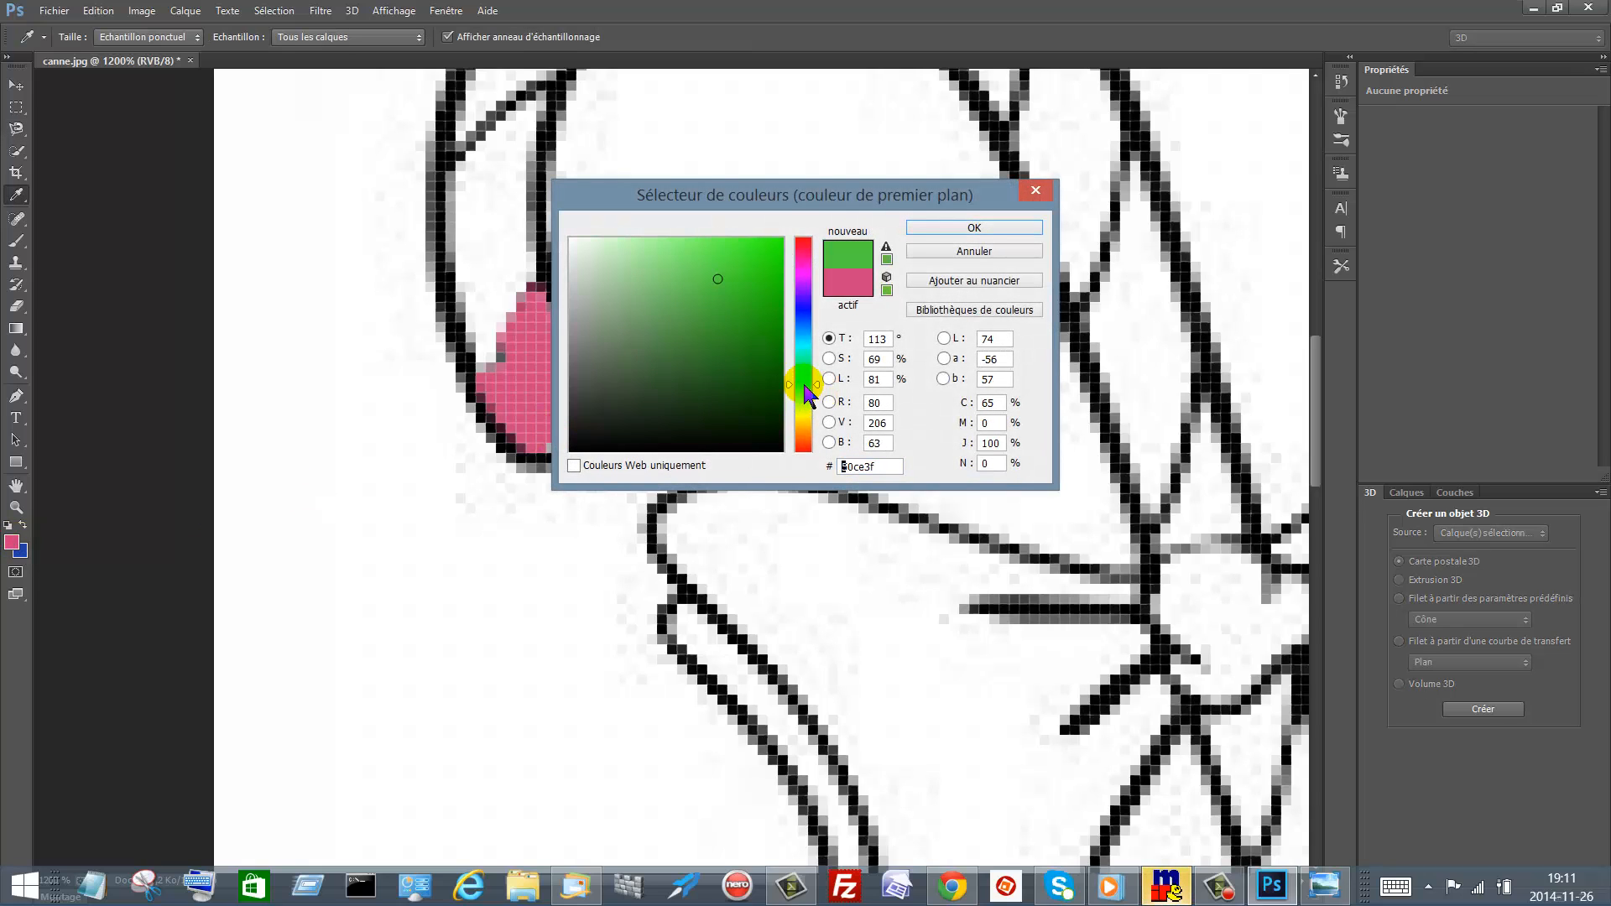
pyautogui.click(977, 228)
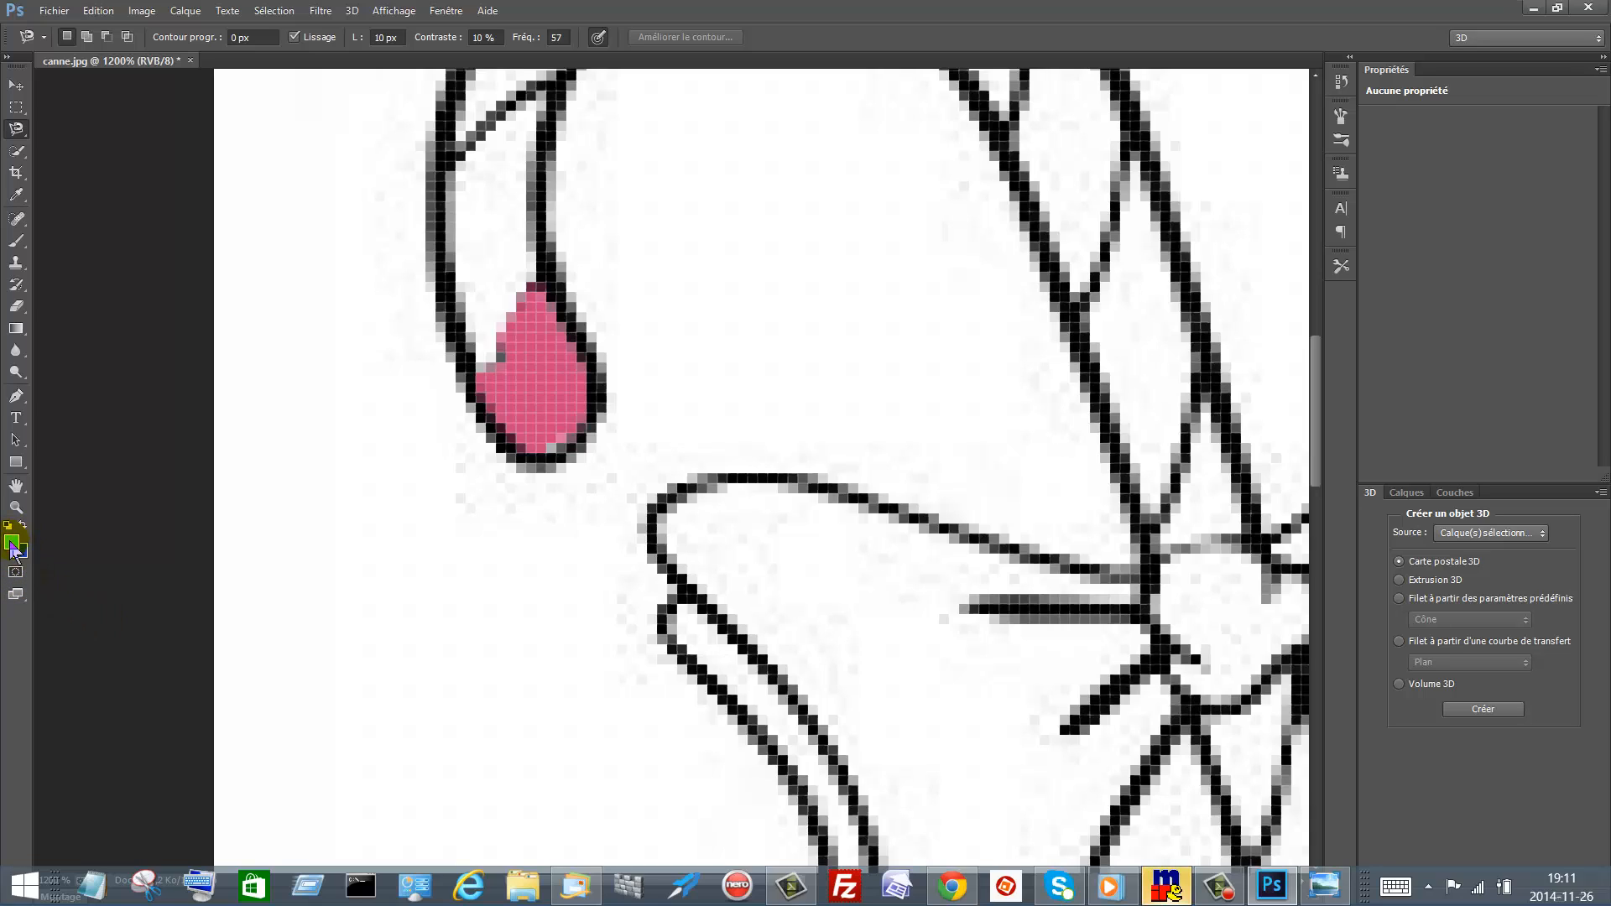
# - Select the cane section directly above the pink tip by tracing its outline with the Magnetic Lasso
pyautogui.click(468, 384)
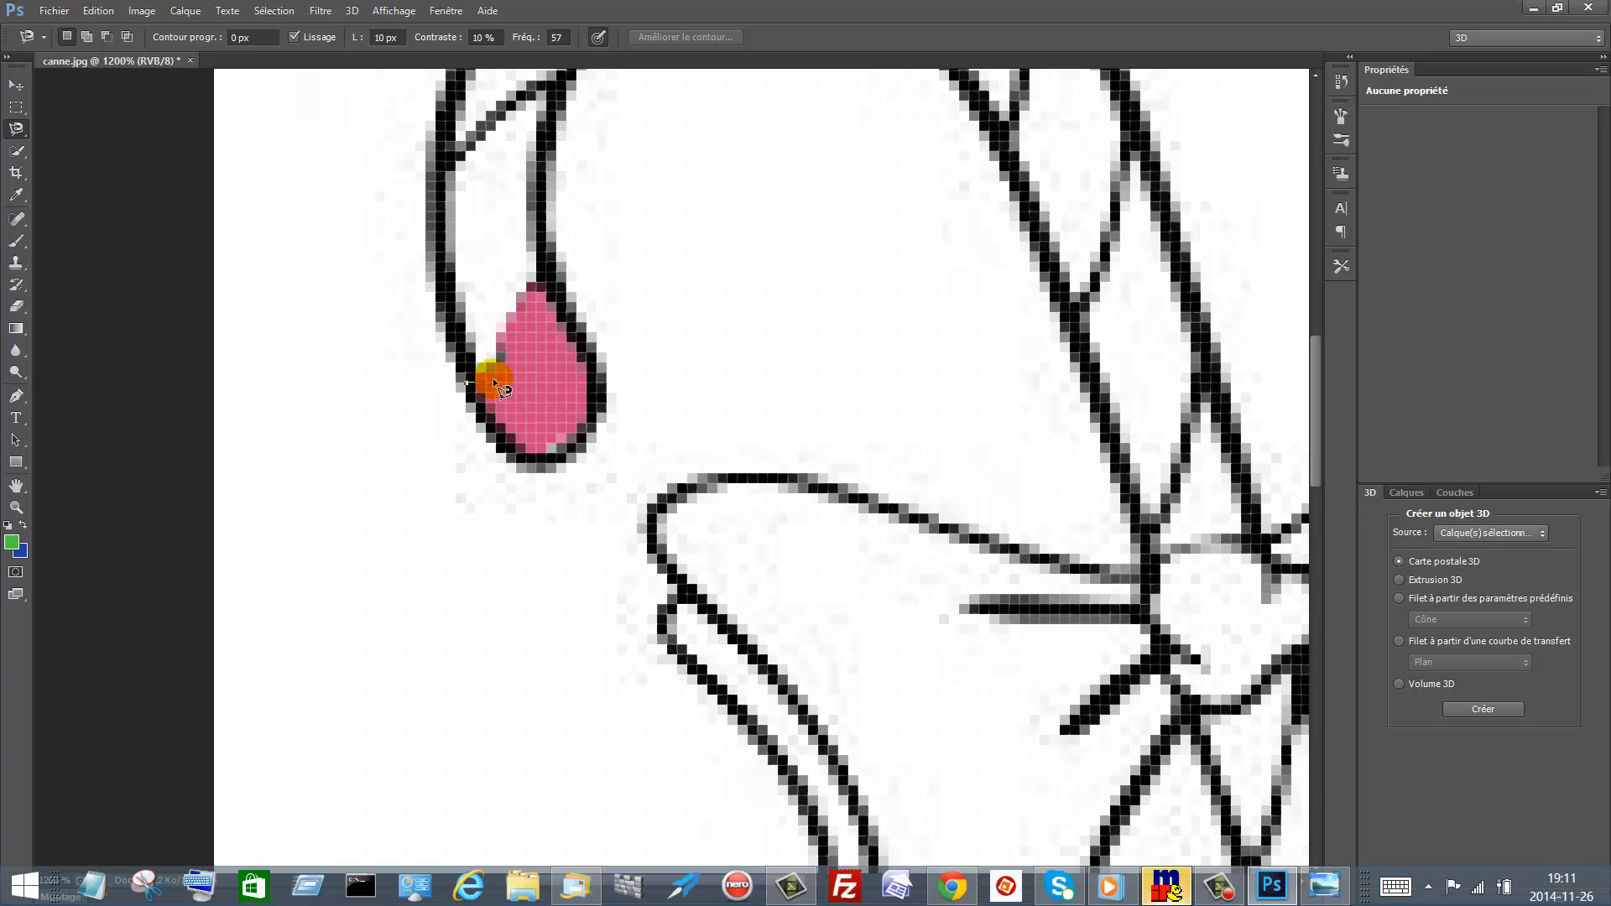
pyautogui.moveTo(495, 383)
pyautogui.mouseDown()
pyautogui.moveTo(557, 274)
pyautogui.moveTo(551, 87)
pyautogui.moveTo(442, 169)
pyautogui.moveTo(431, 220)
pyautogui.moveTo(474, 391)
pyautogui.mouseUp()
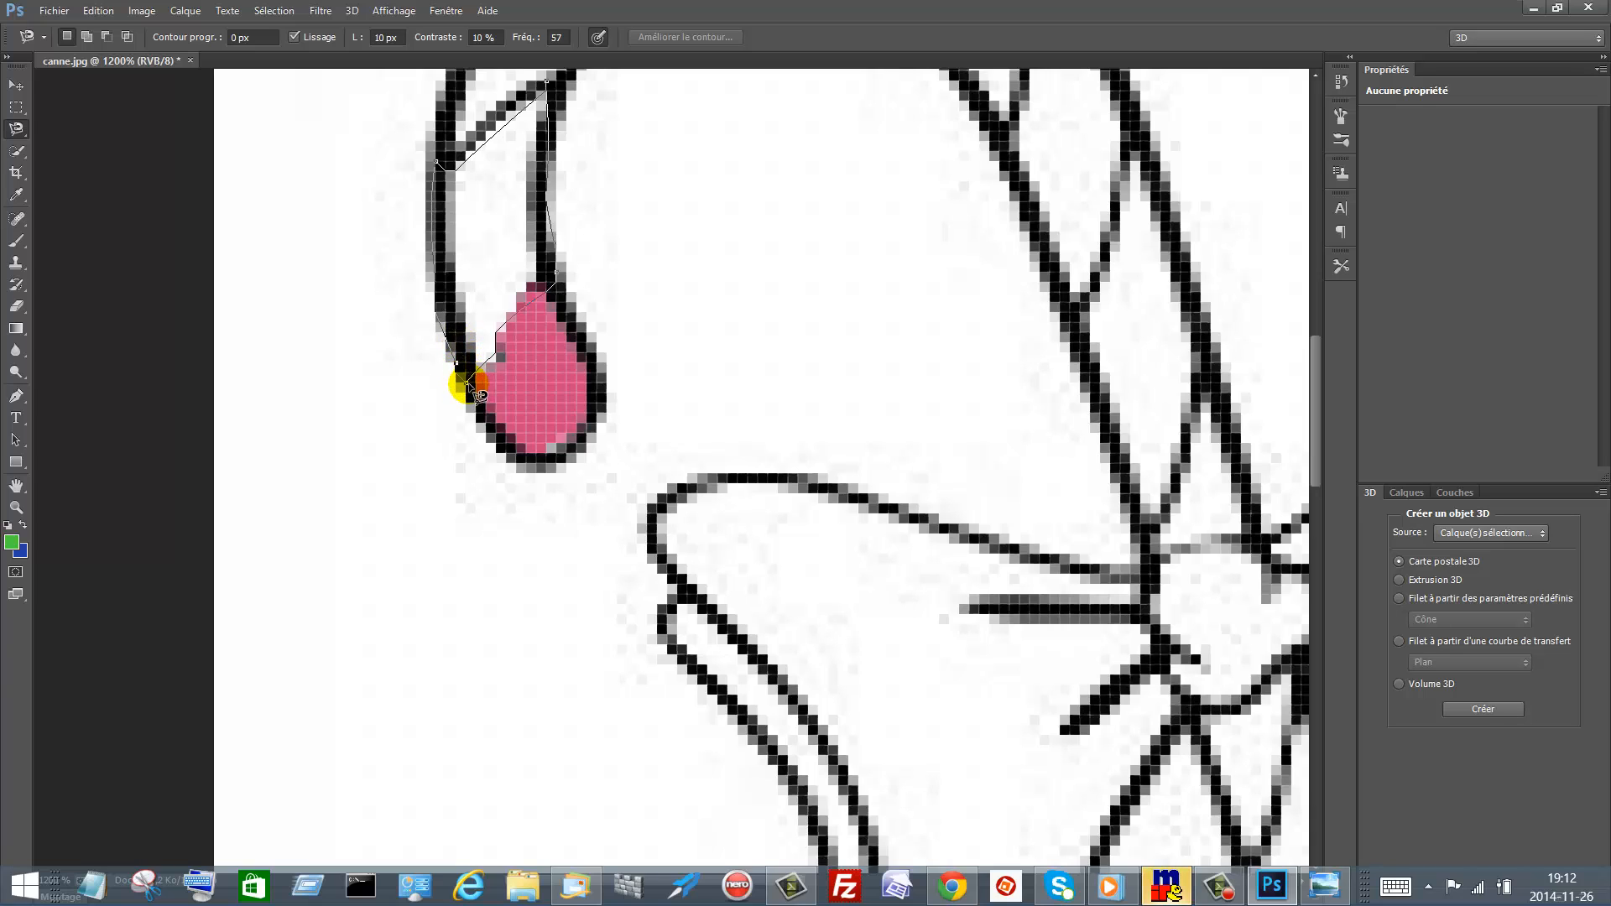
pyautogui.click(479, 392)
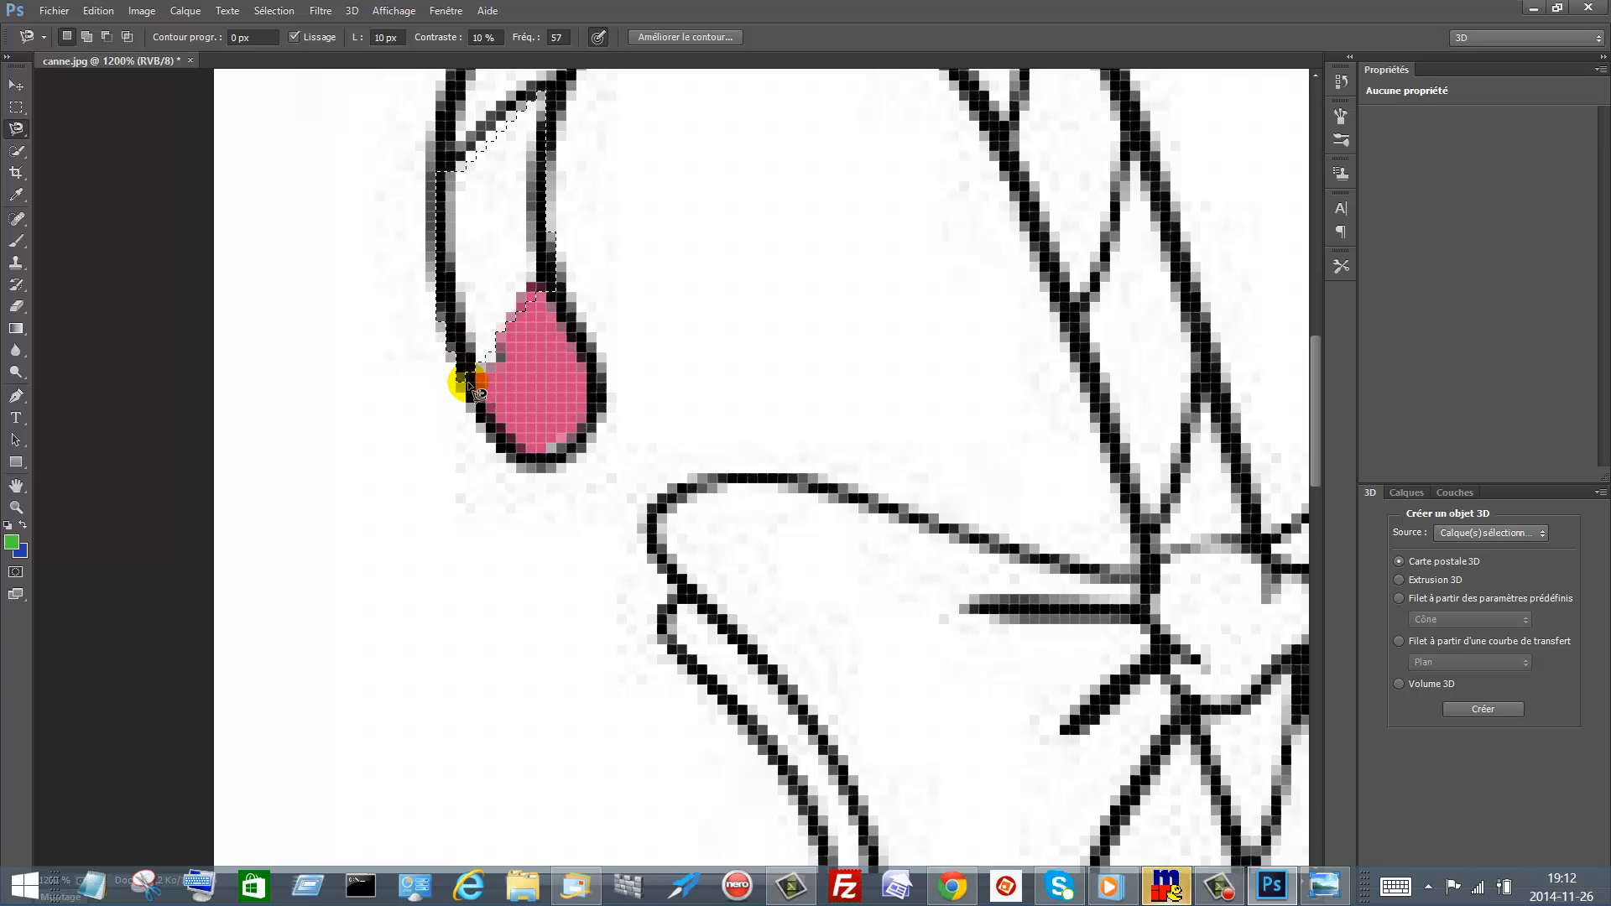
# - Fill the selected section above the pink tip with the green foreground colour in Normal mode, and deselect it
pyautogui.rightClick(499, 236)
pyautogui.click(575, 494)
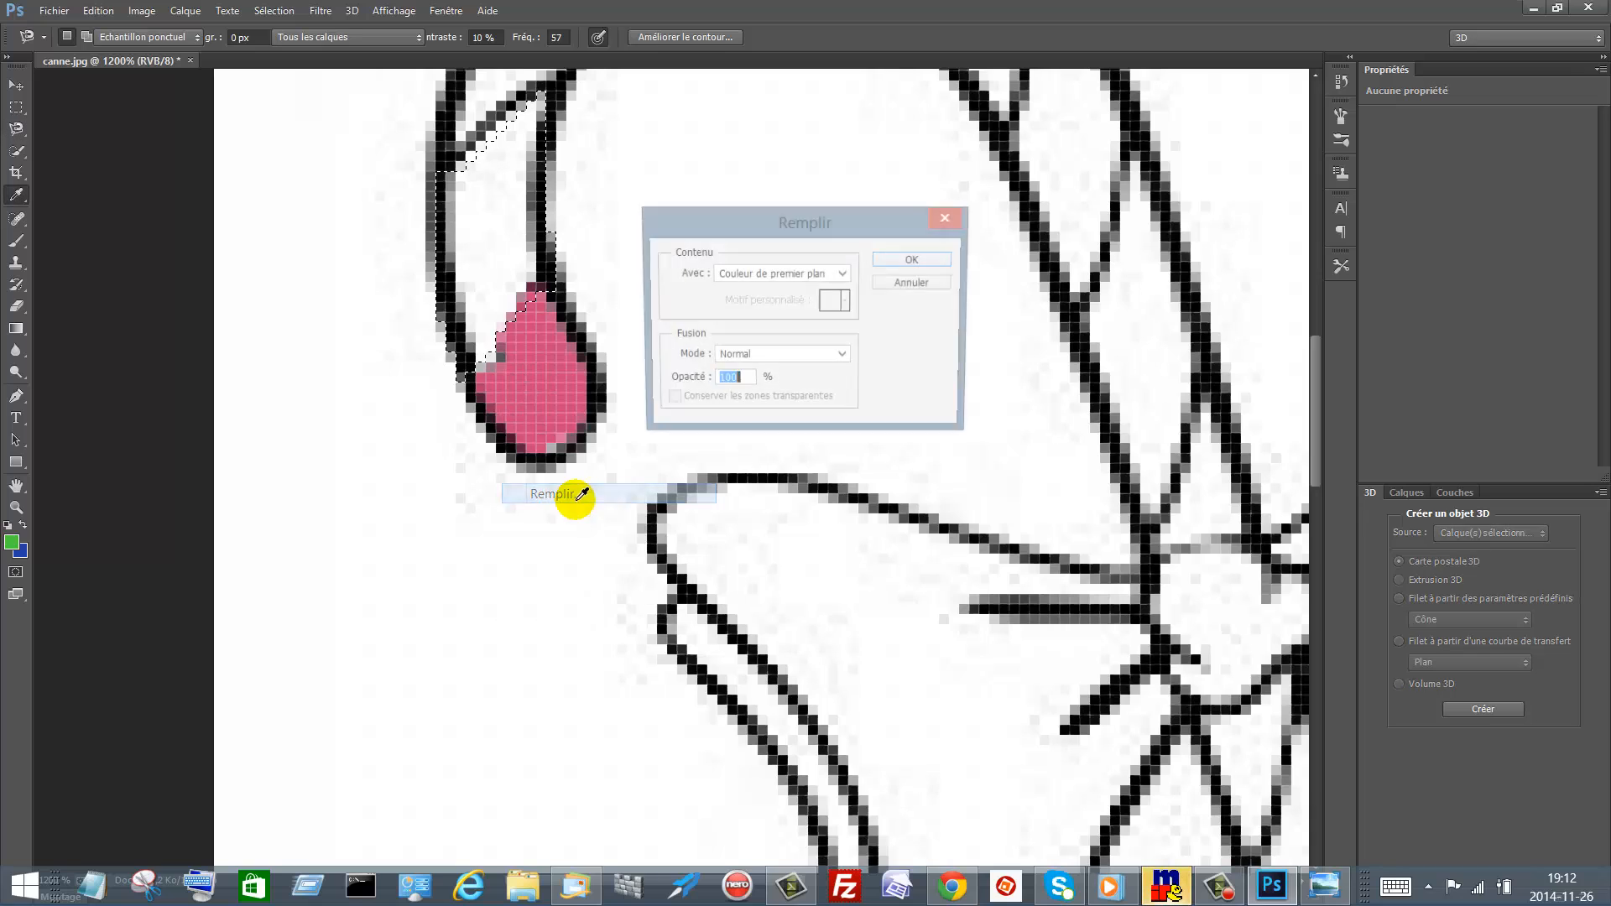
pyautogui.click(910, 259)
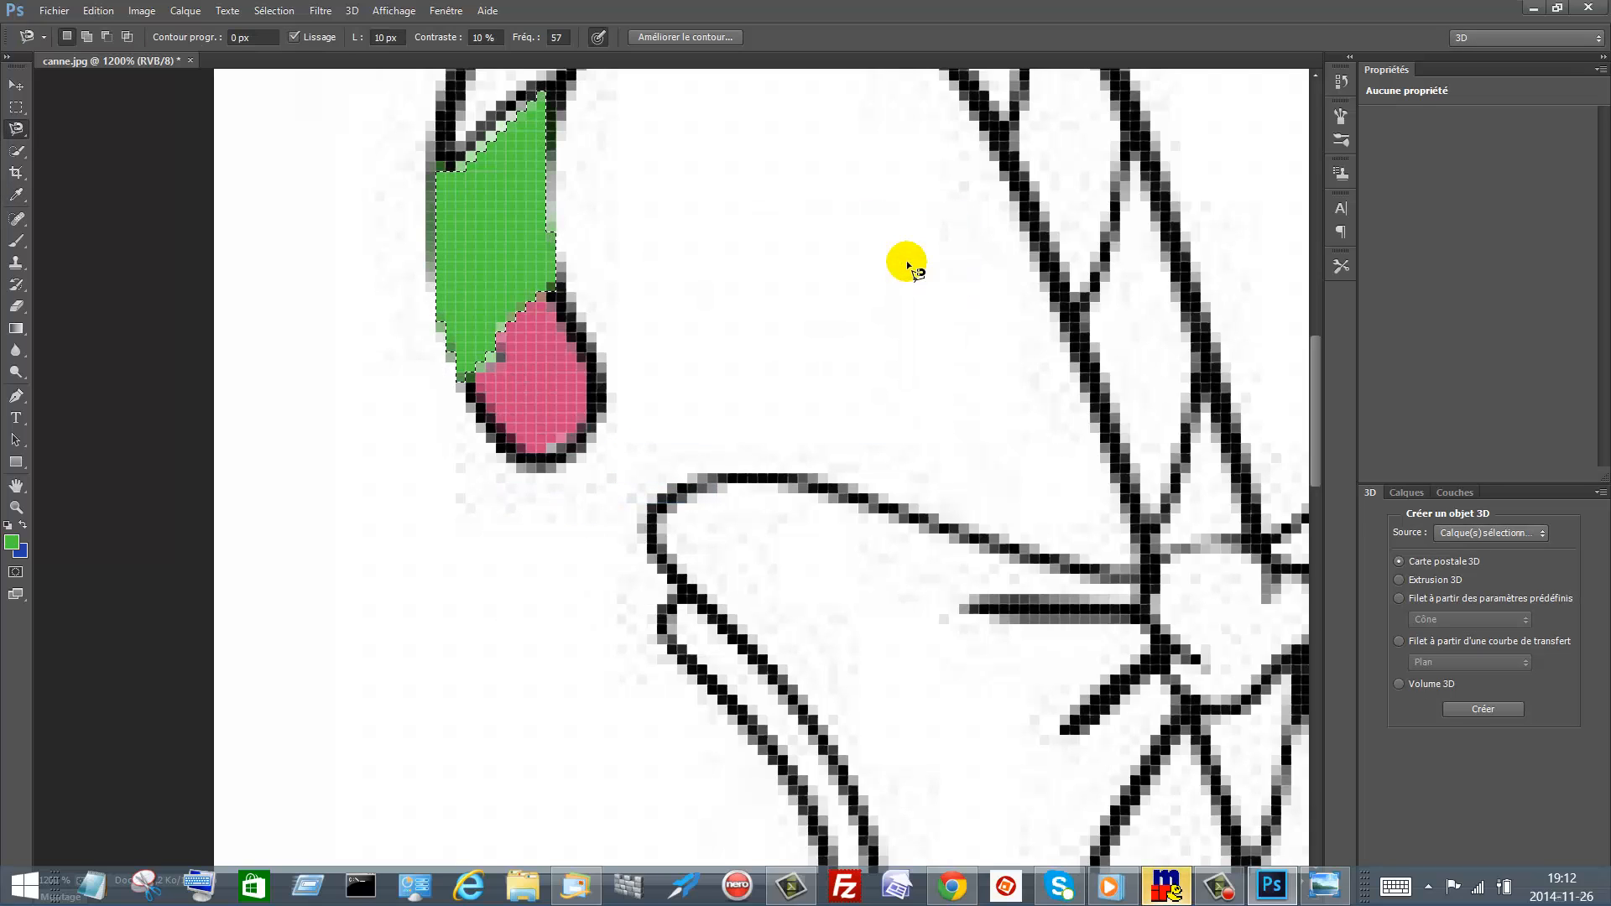
pyautogui.click(274, 10)
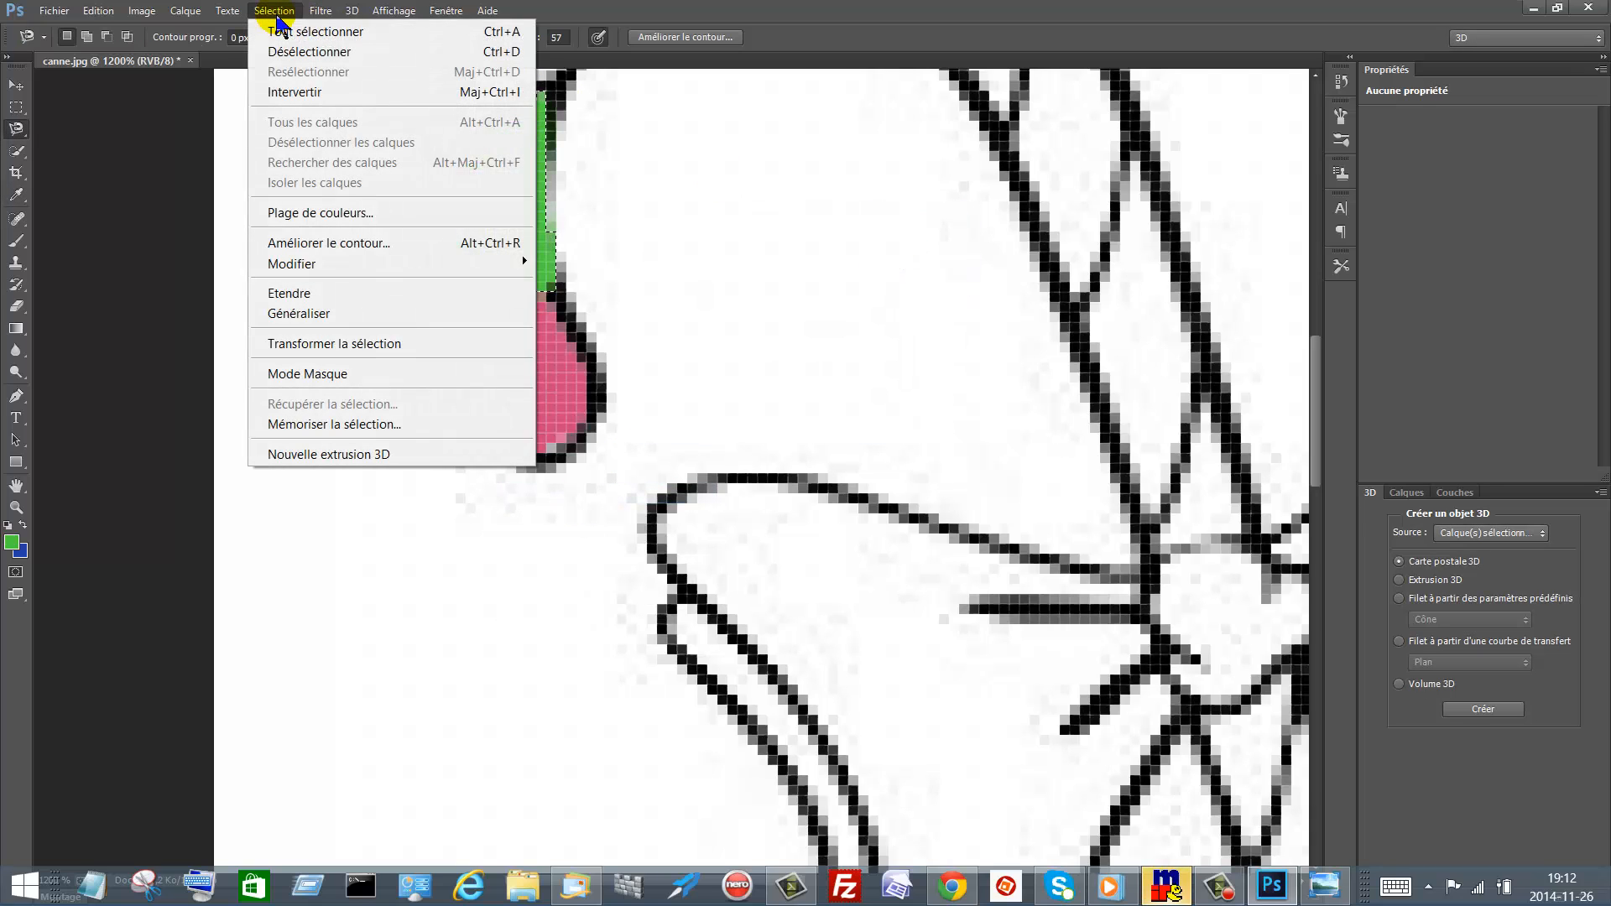
pyautogui.click(310, 52)
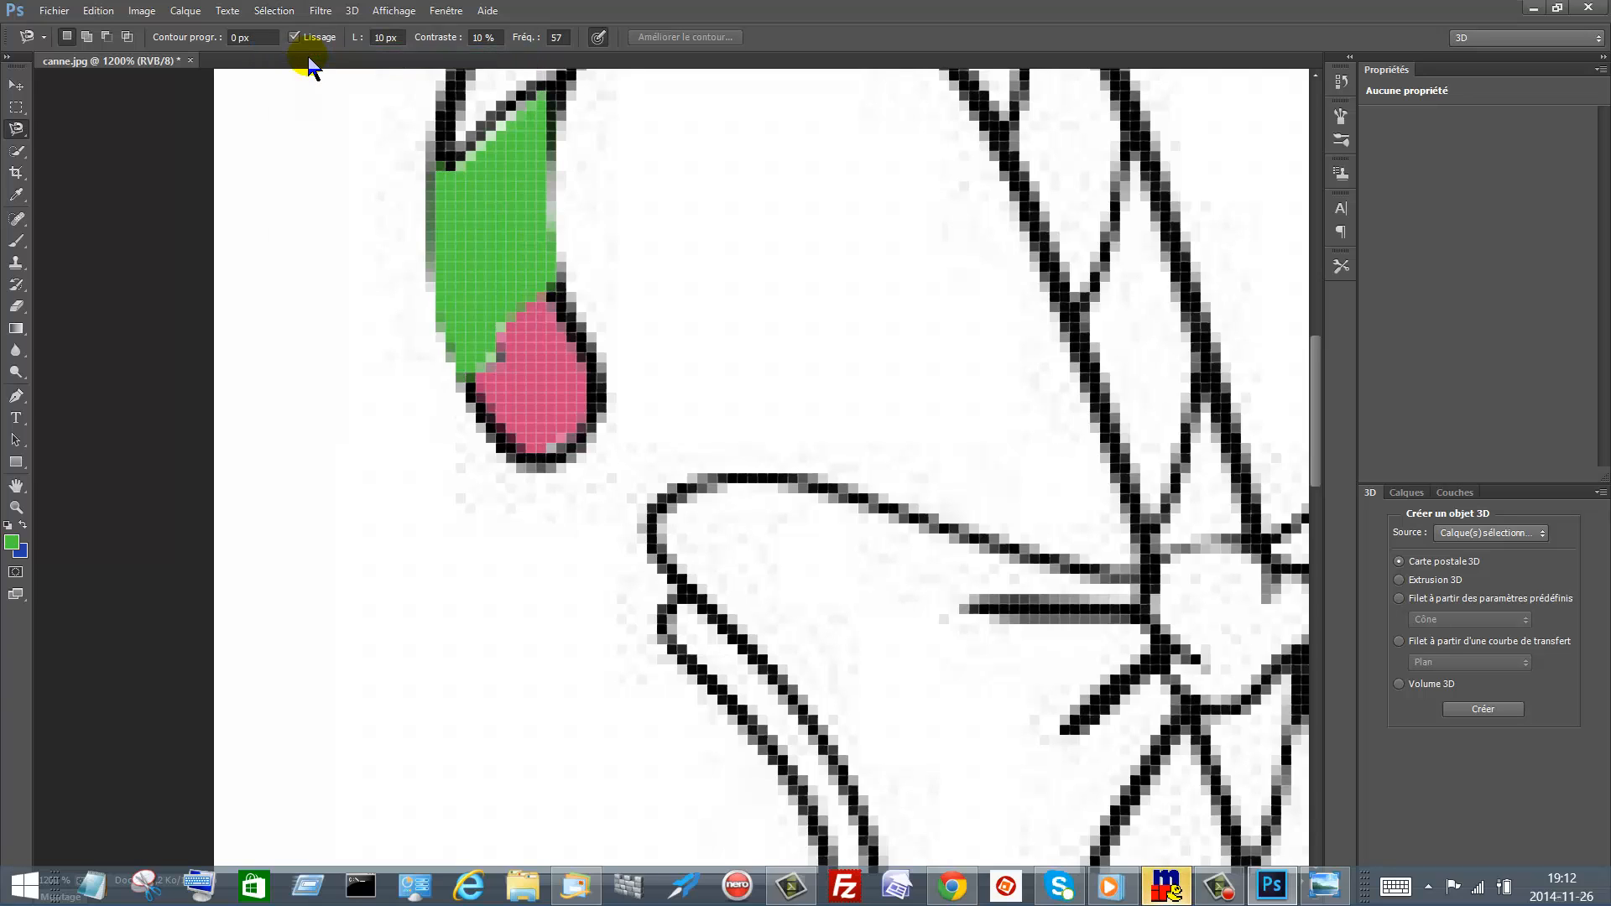
# - View the drawing at 100% and compare it with the model-tuto2 reference image in Windows Photo Viewer
pyautogui.click(392, 11)
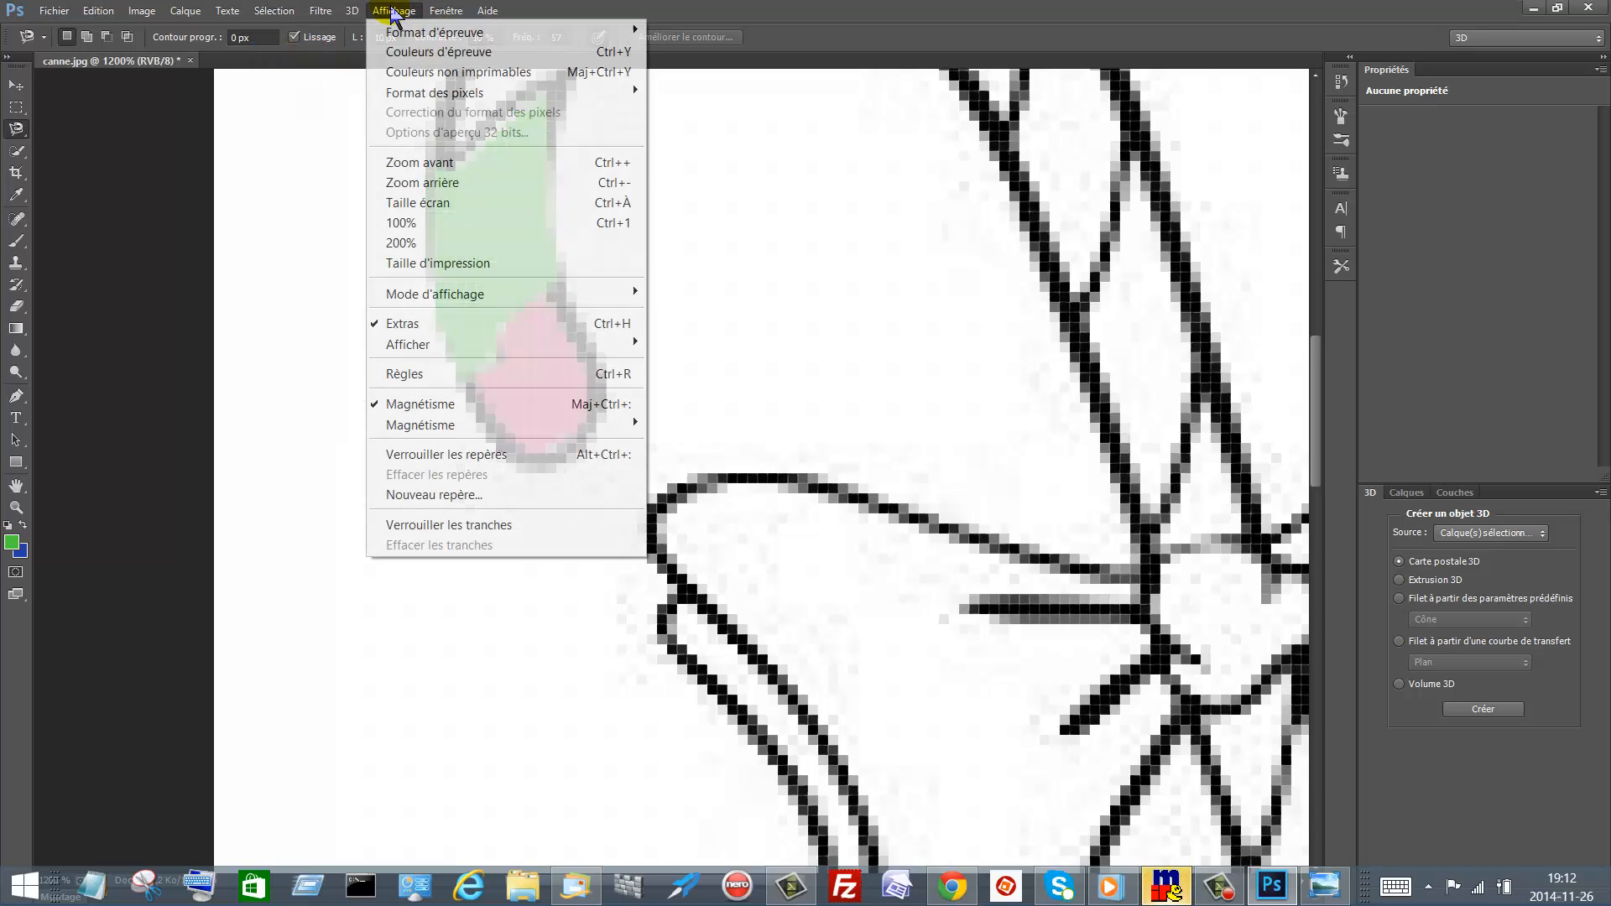
pyautogui.click(460, 224)
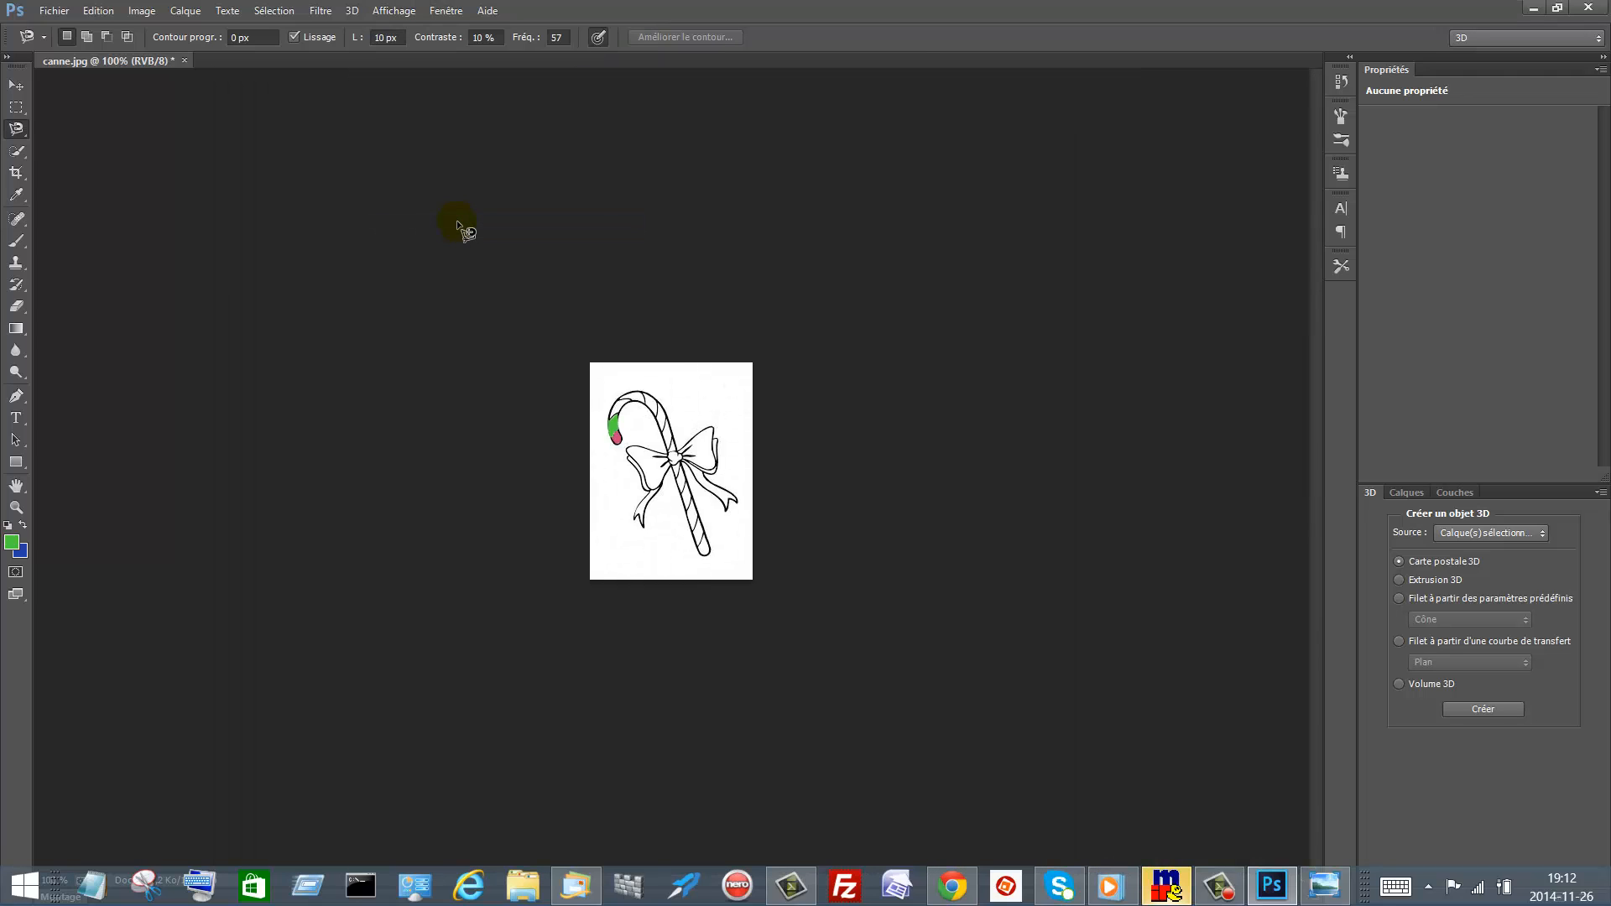
pyautogui.click(1321, 886)
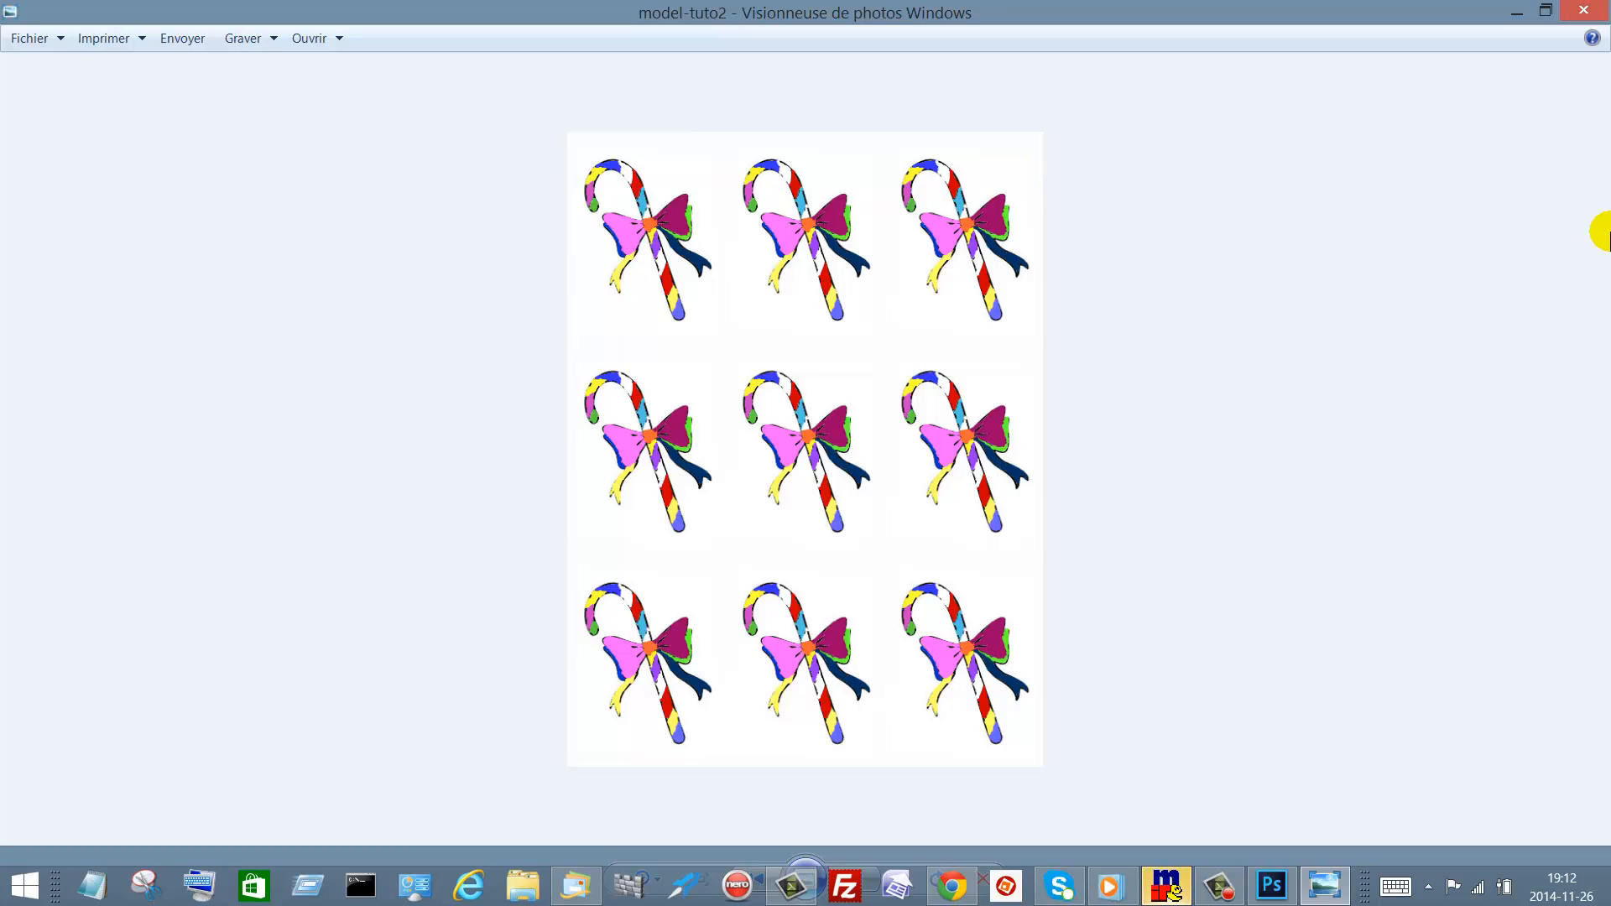
pyautogui.click(1520, 16)
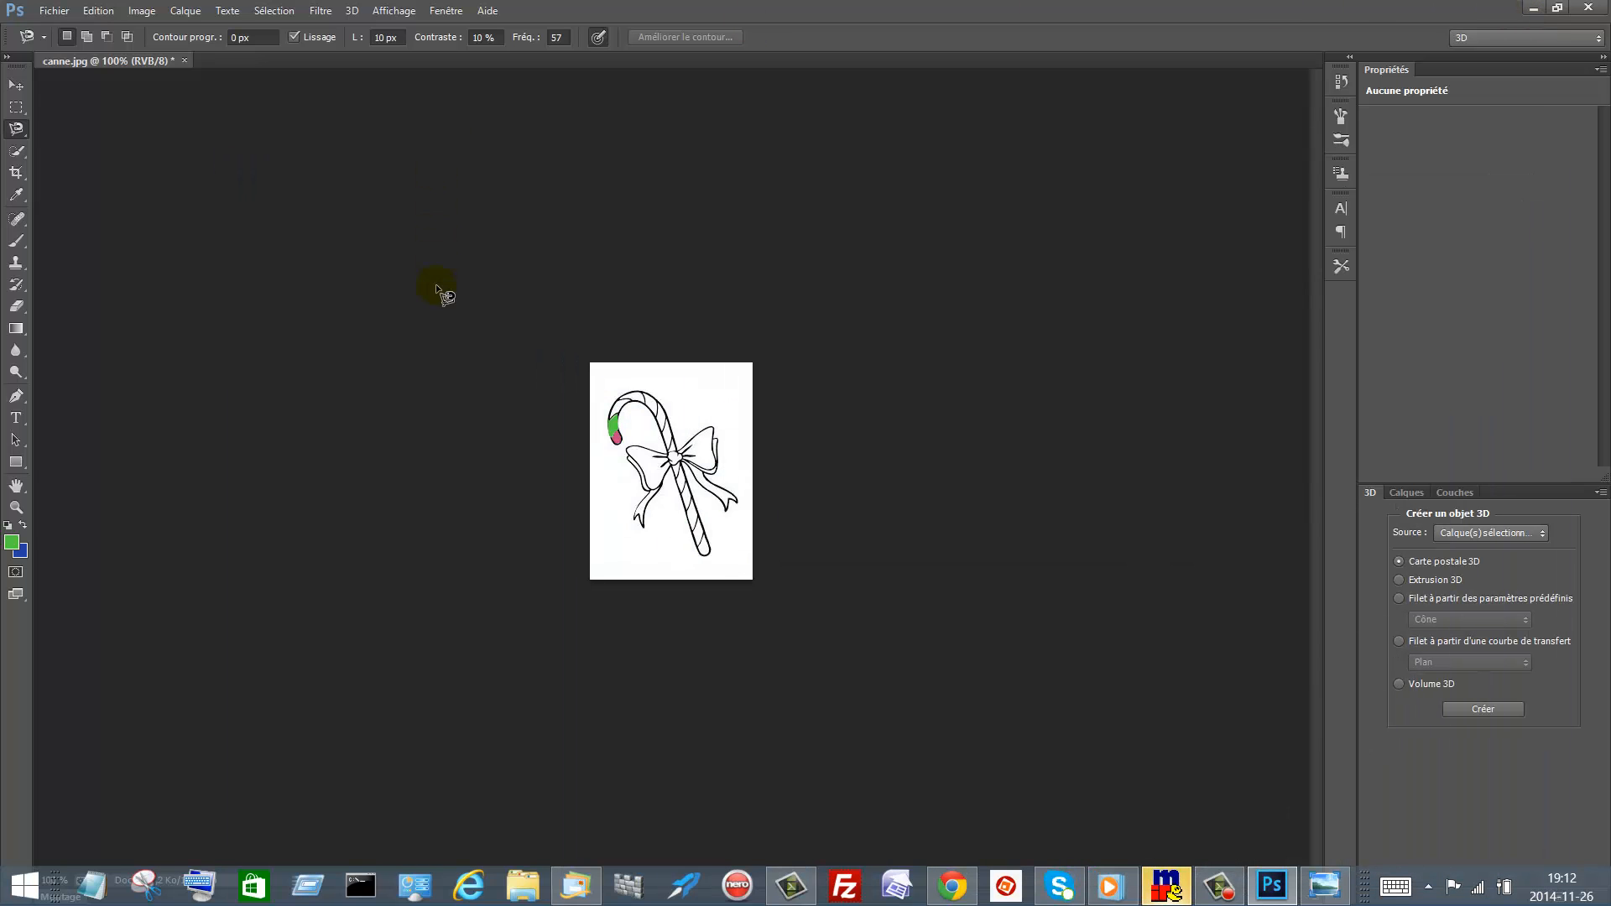
# - Bring the cane's hook into close view at 1200% and activate the Magnetic Lasso tool
pyautogui.click(395, 16)
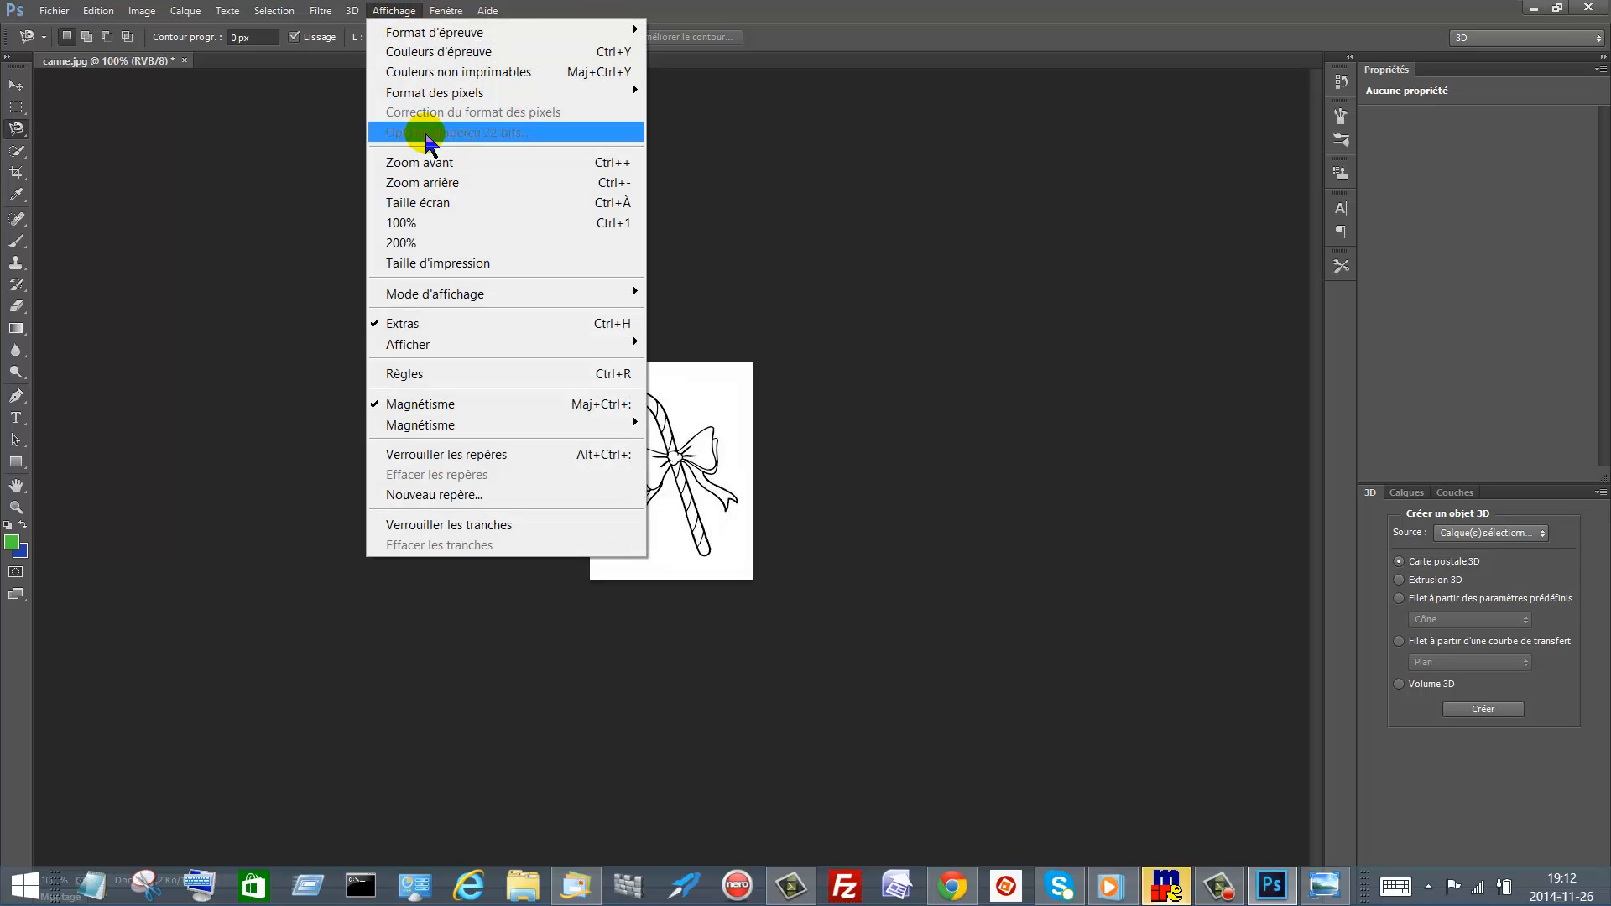
pyautogui.click(432, 159)
pyautogui.click(396, 12)
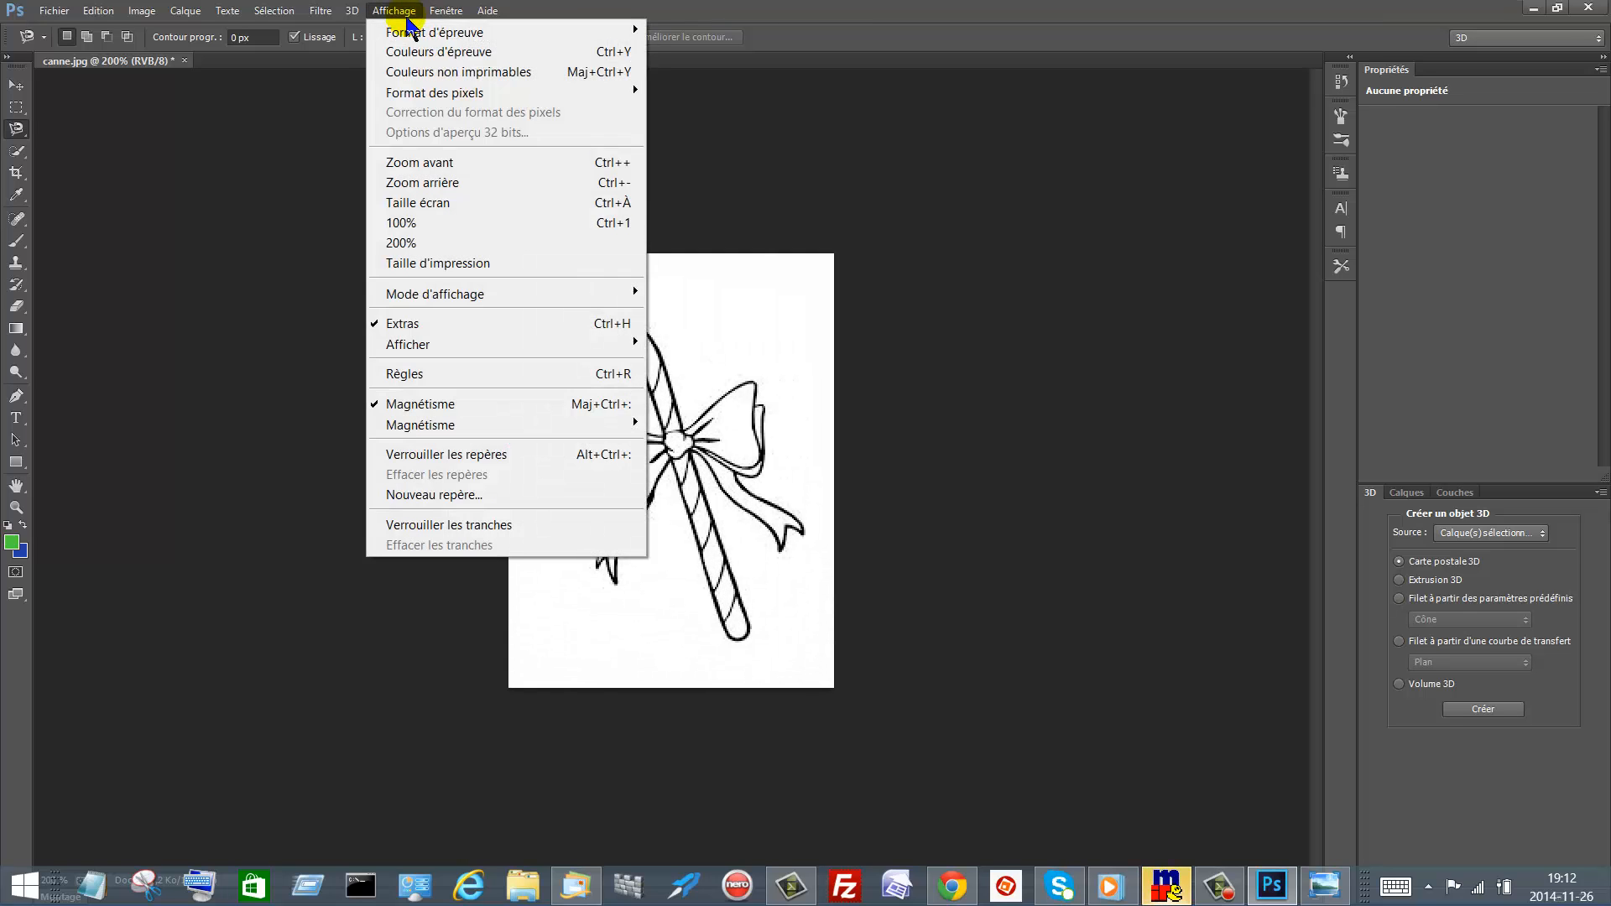
pyautogui.click(448, 168)
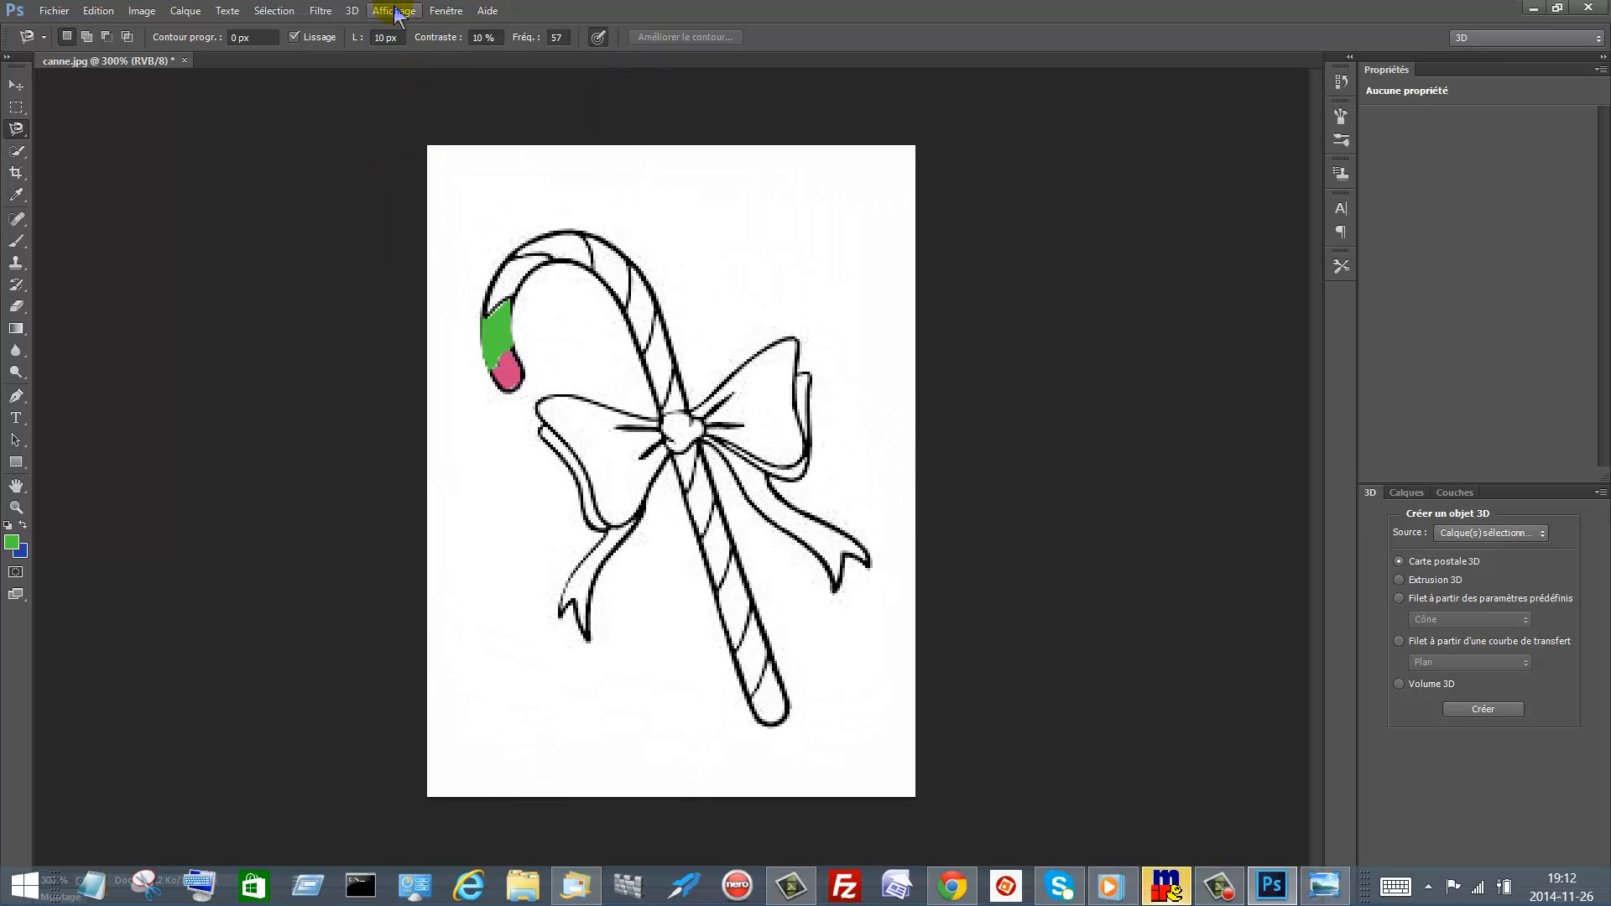
pyautogui.click(395, 11)
pyautogui.click(451, 164)
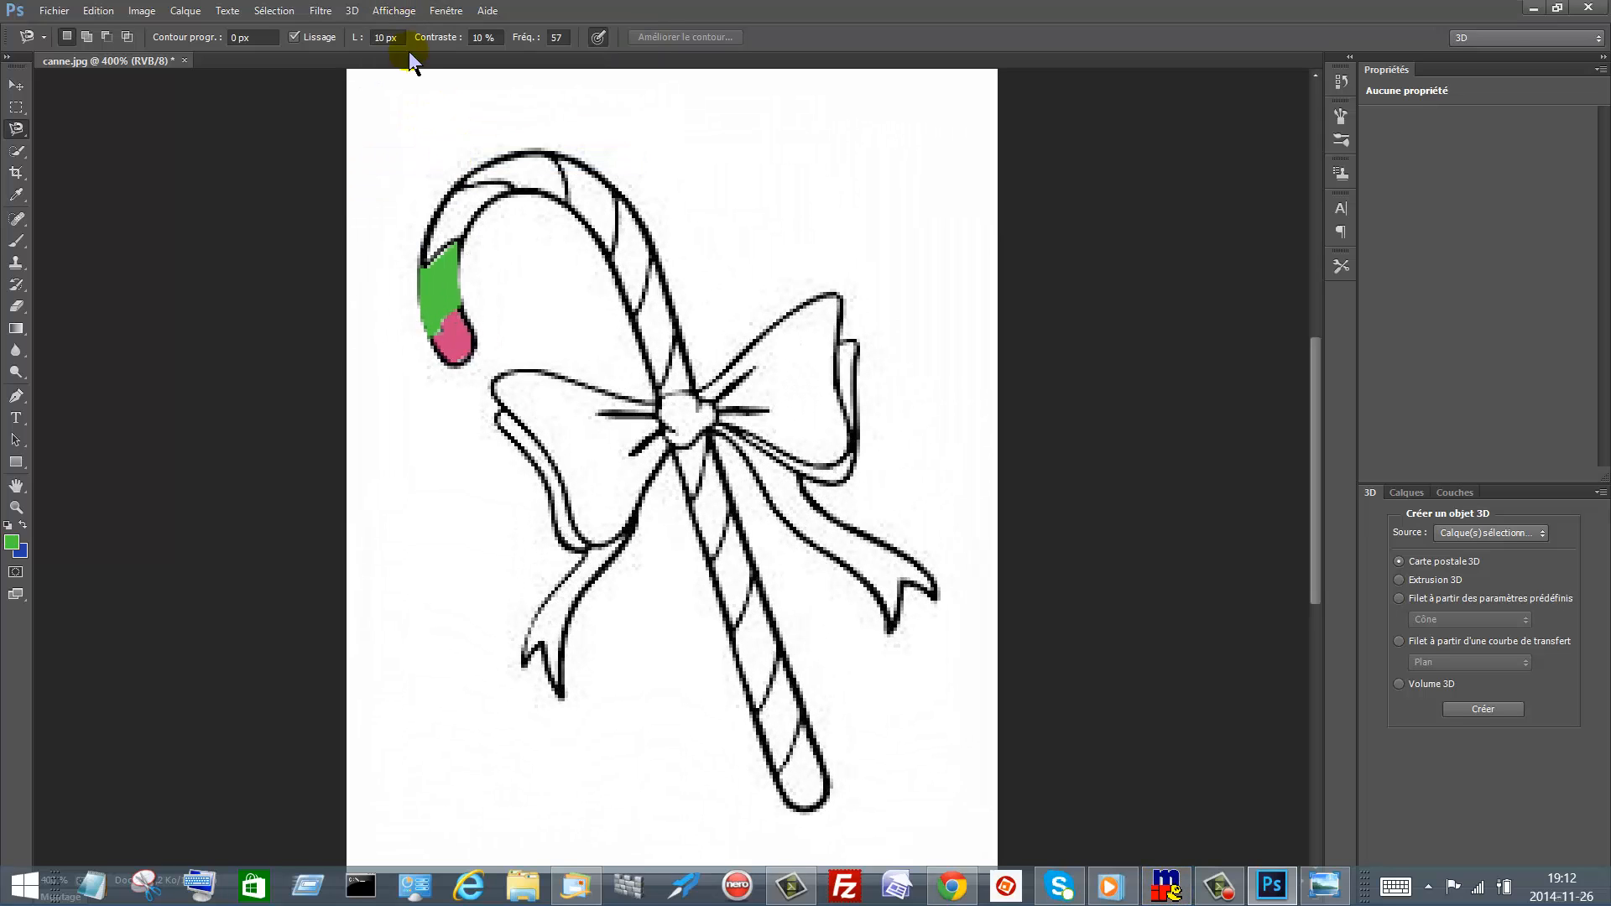
pyautogui.click(393, 10)
pyautogui.click(450, 172)
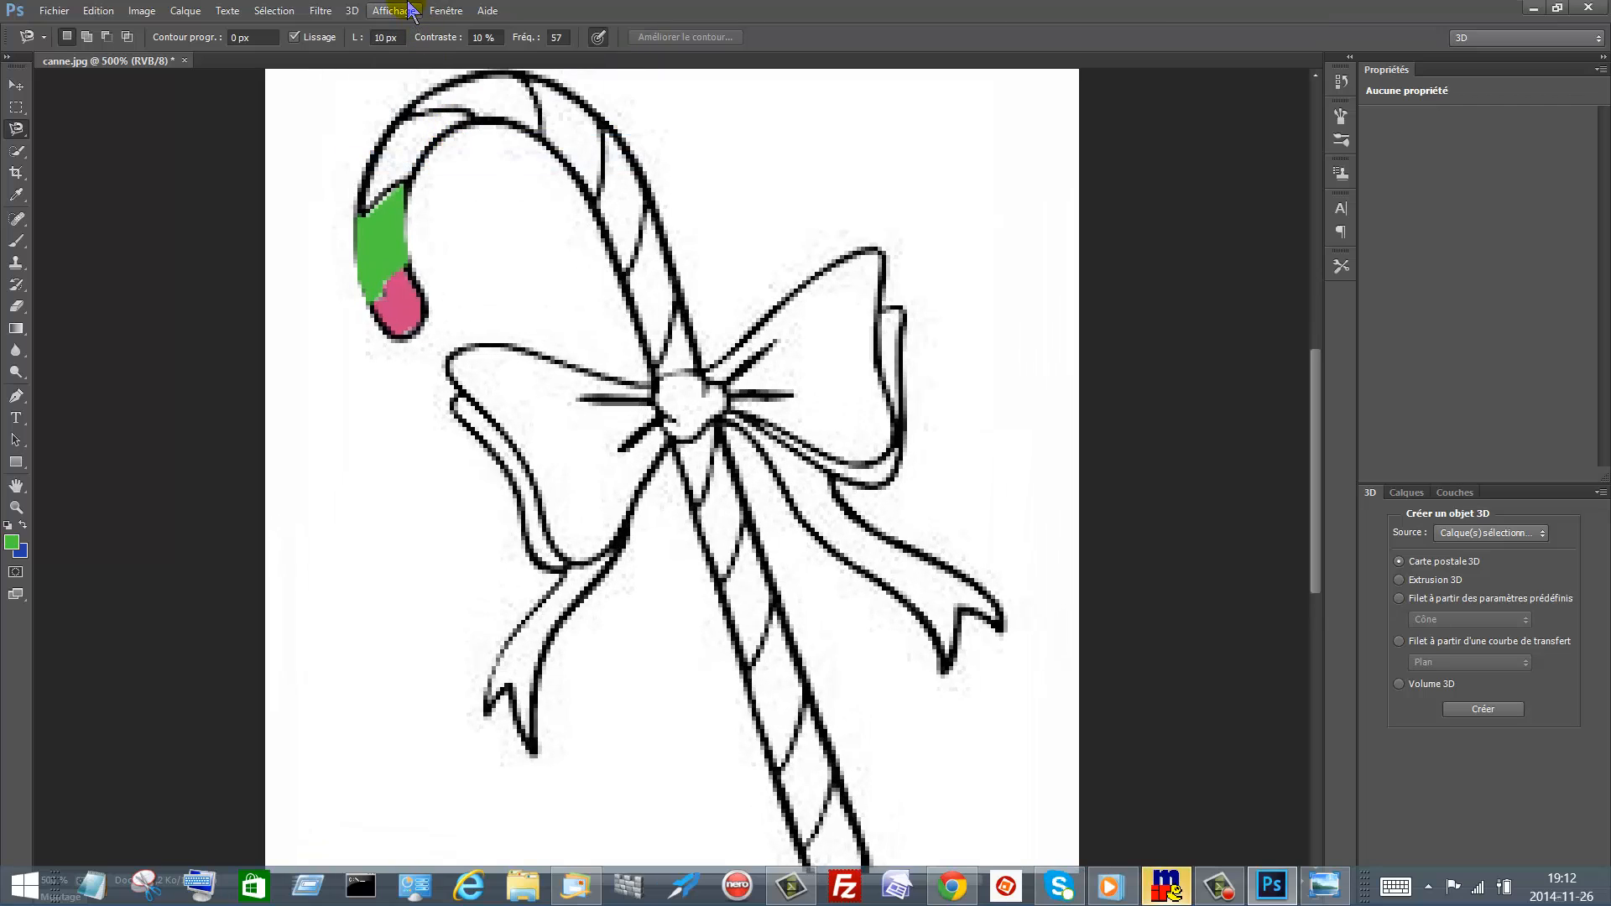
pyautogui.click(401, 12)
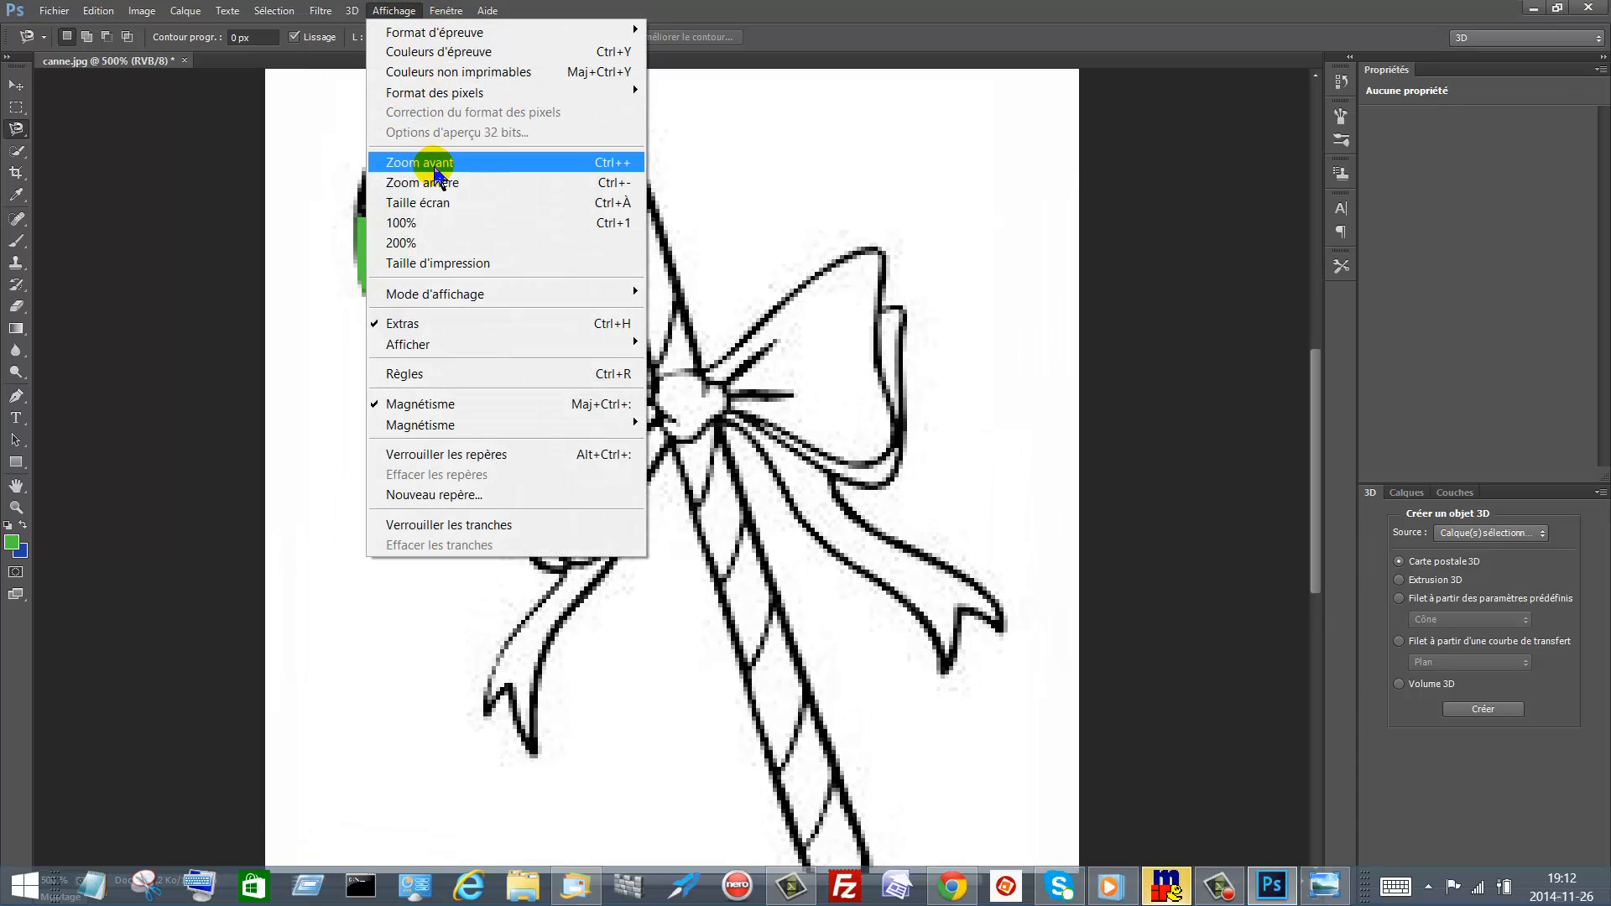
pyautogui.click(436, 167)
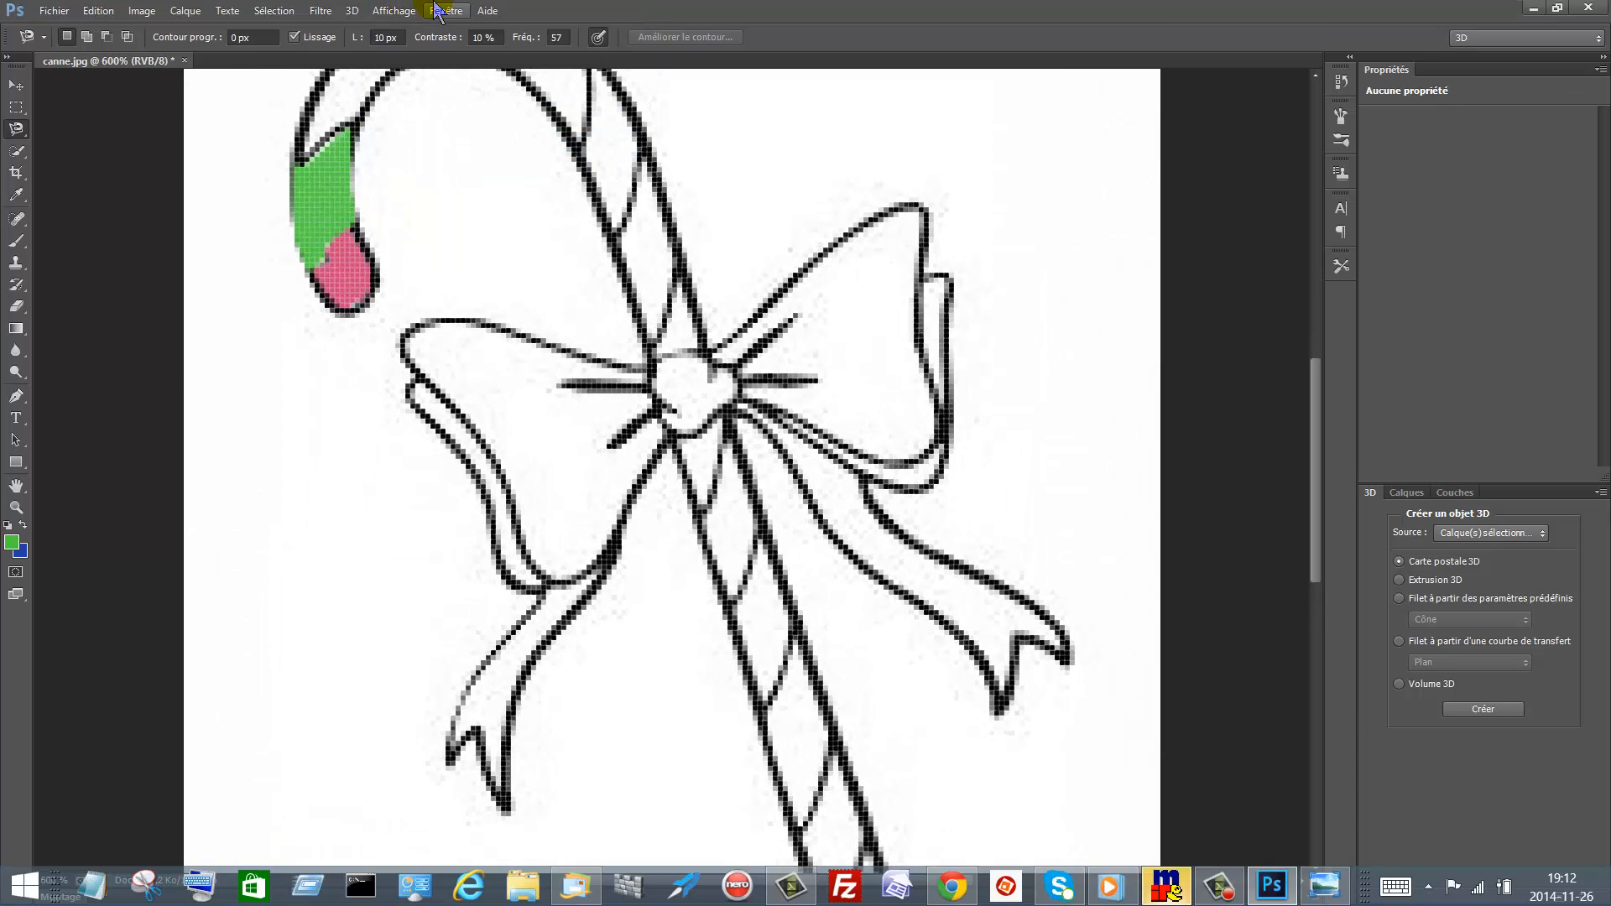
pyautogui.click(404, 13)
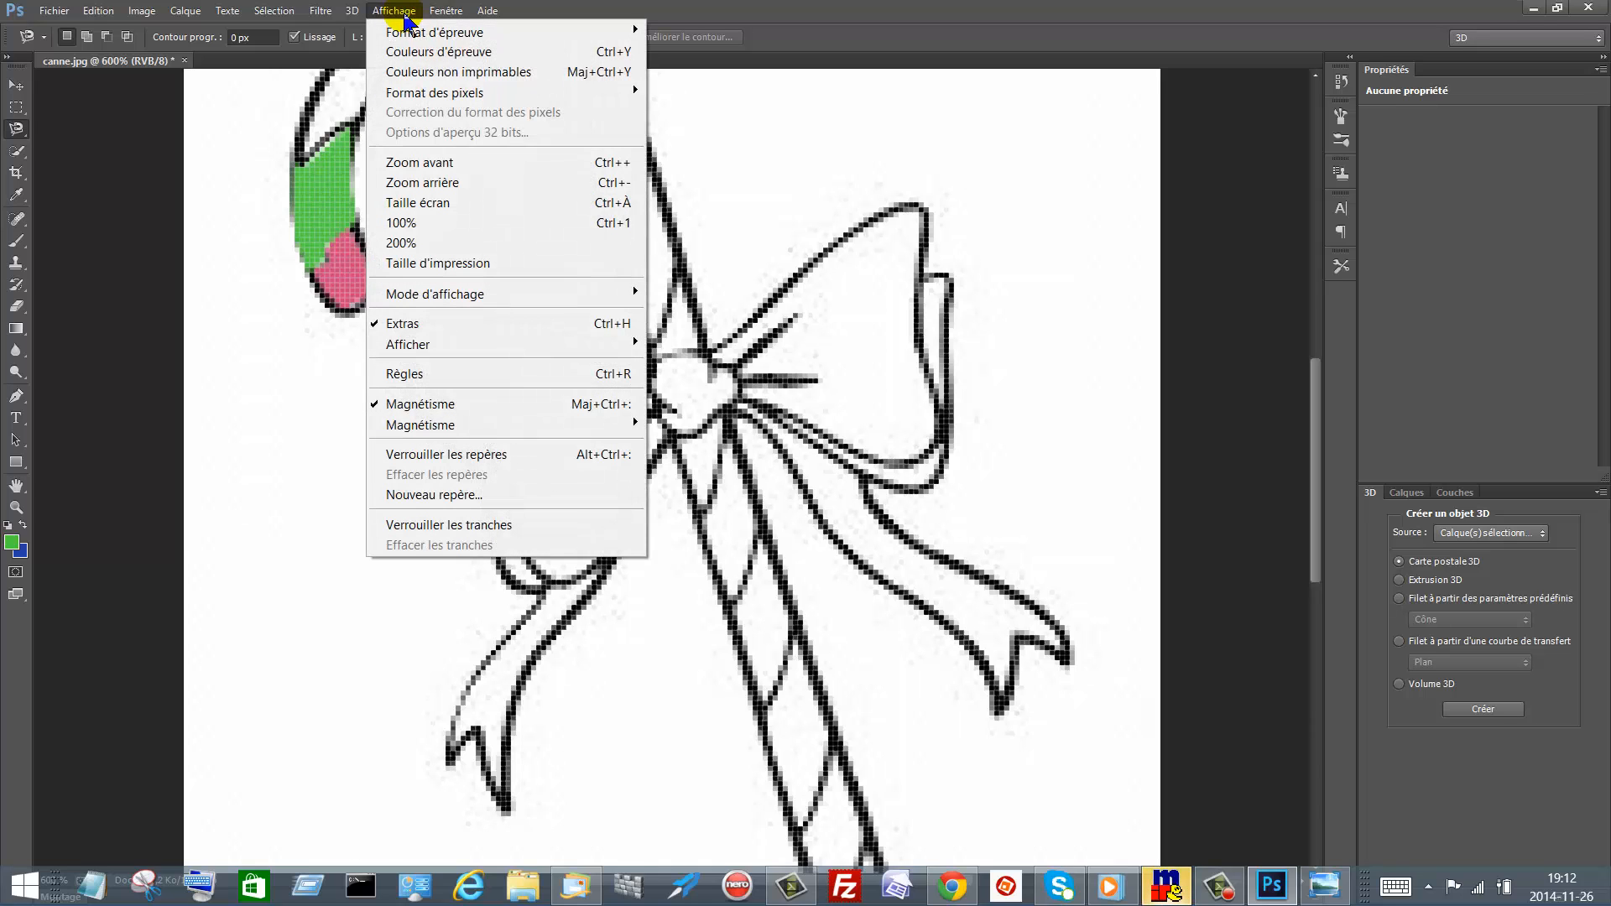
pyautogui.click(432, 160)
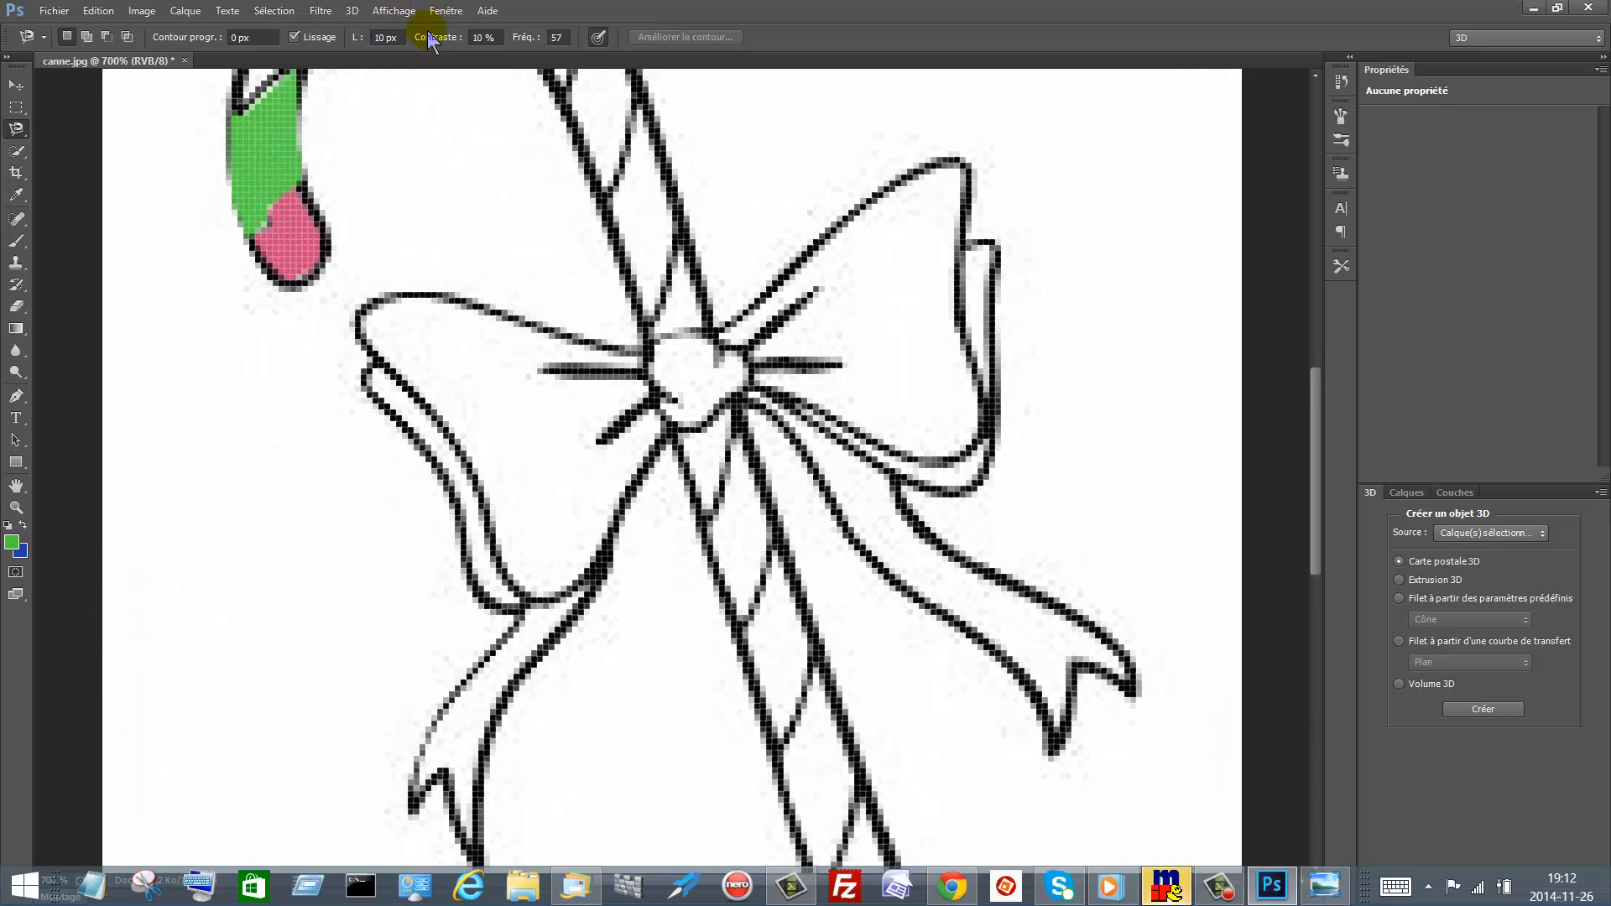
pyautogui.click(405, 12)
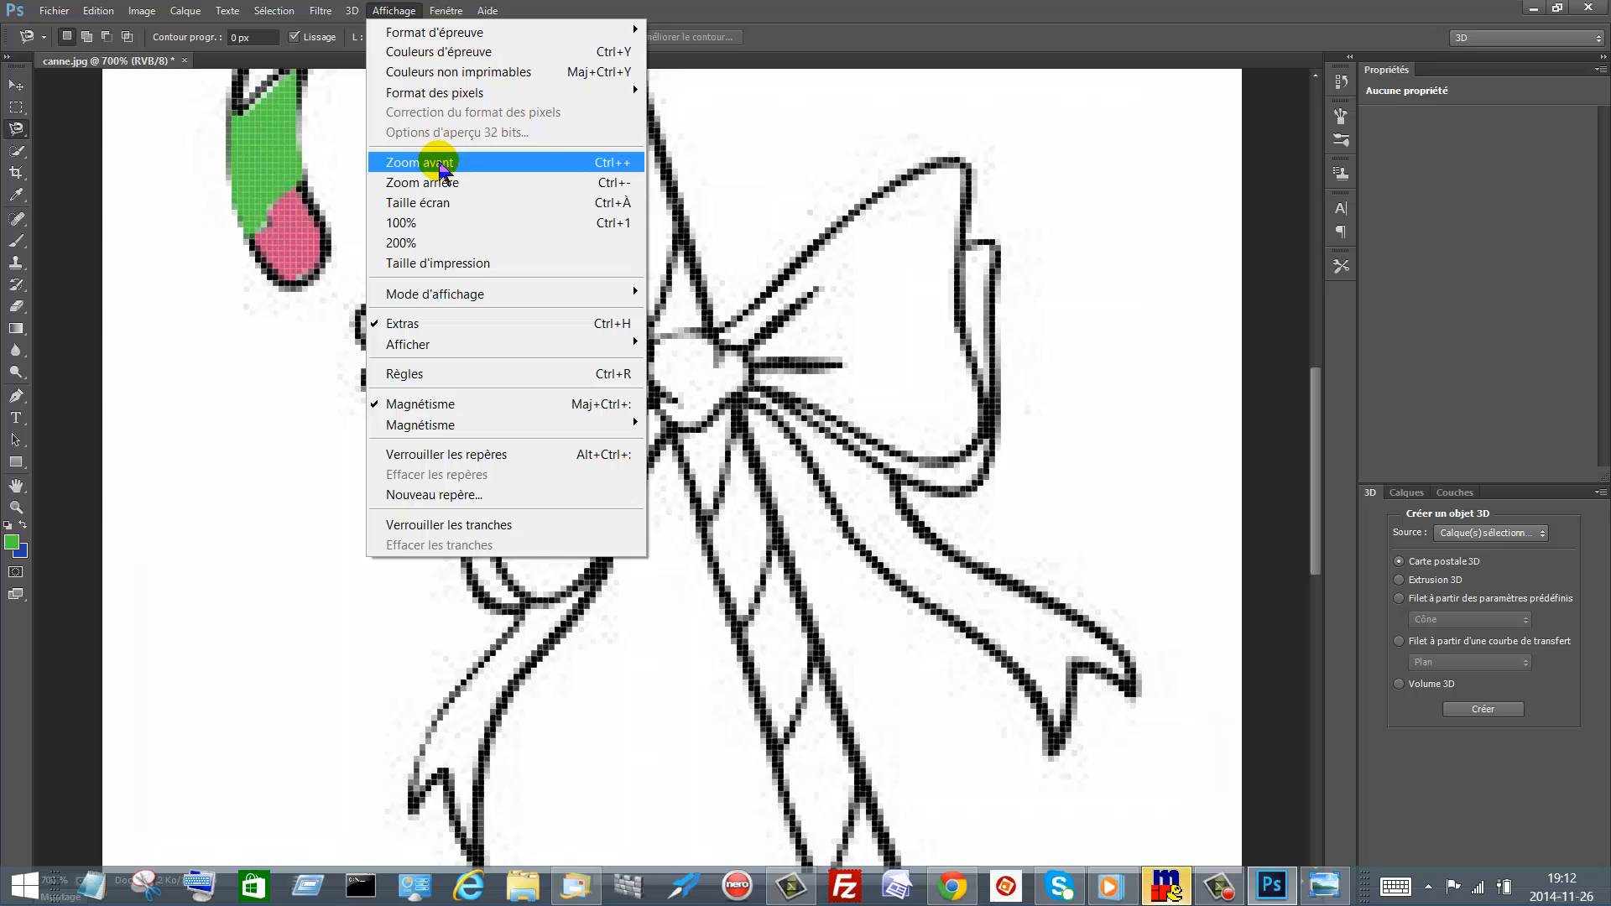
pyautogui.click(436, 159)
pyautogui.click(389, 13)
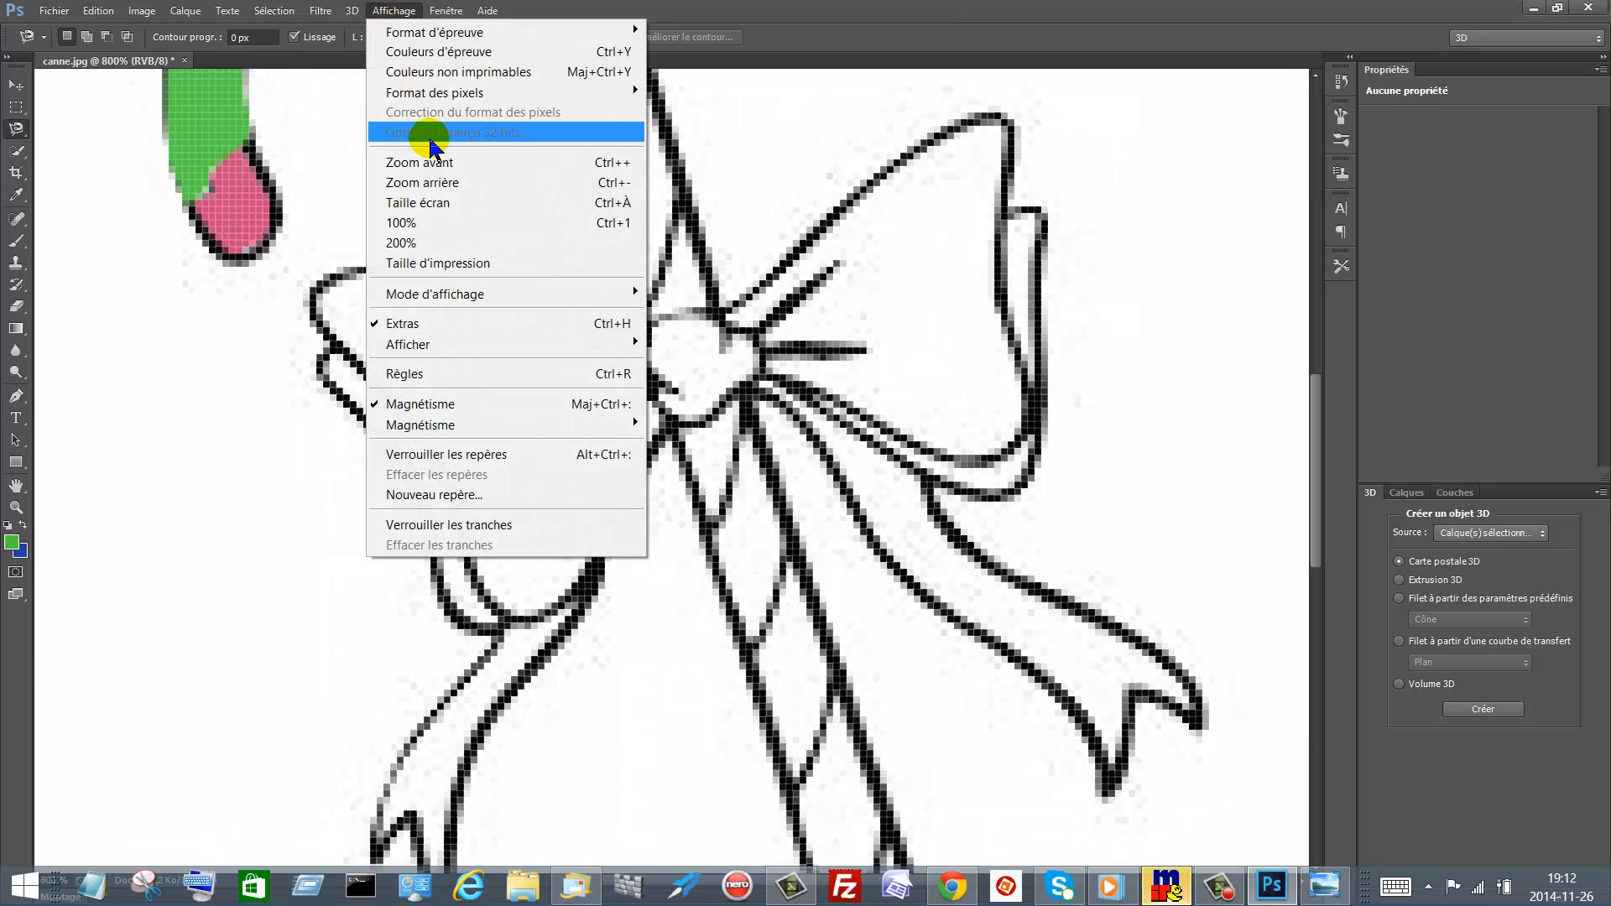
pyautogui.click(431, 160)
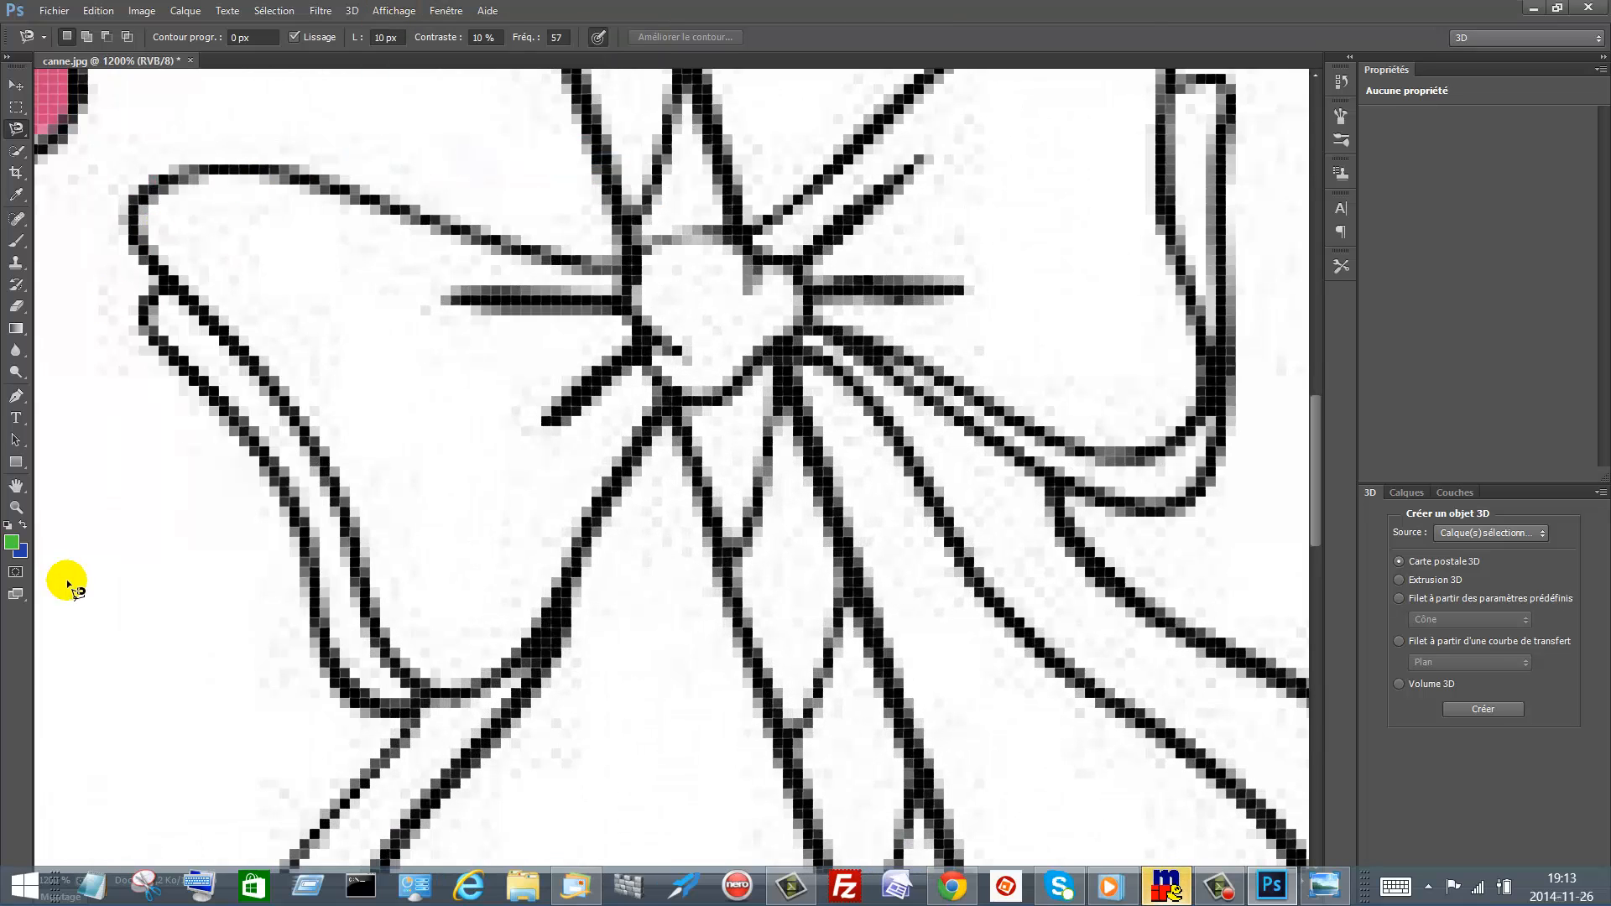
pyautogui.click(16, 486)
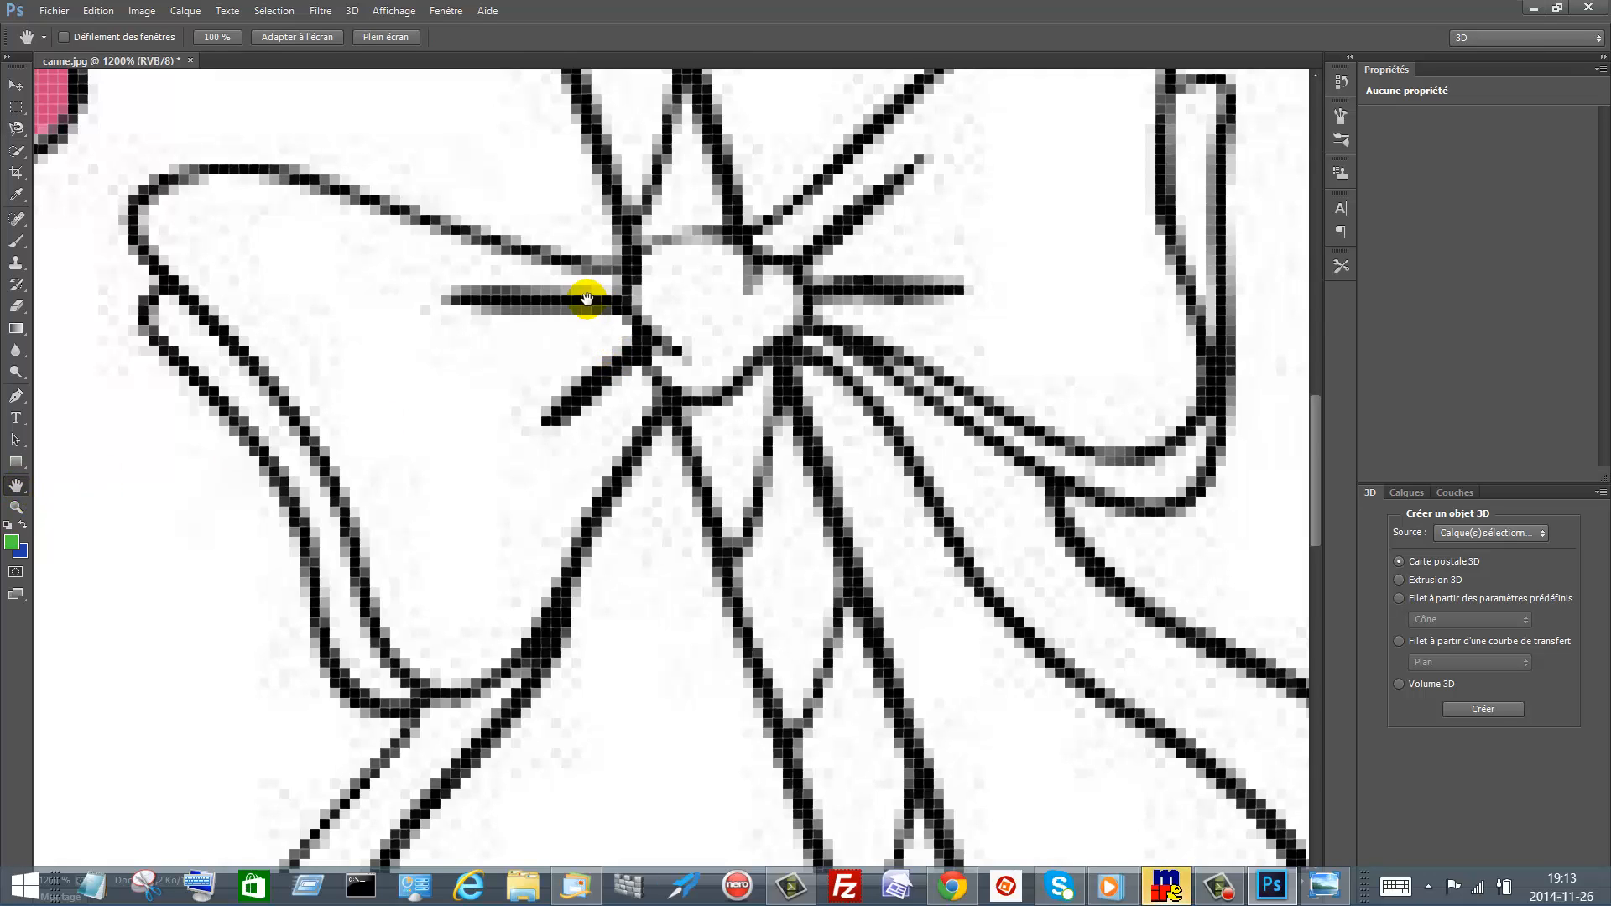
pyautogui.moveTo(586, 298); pyautogui.dragTo(954, 793)
pyautogui.moveTo(596, 291); pyautogui.dragTo(718, 492)
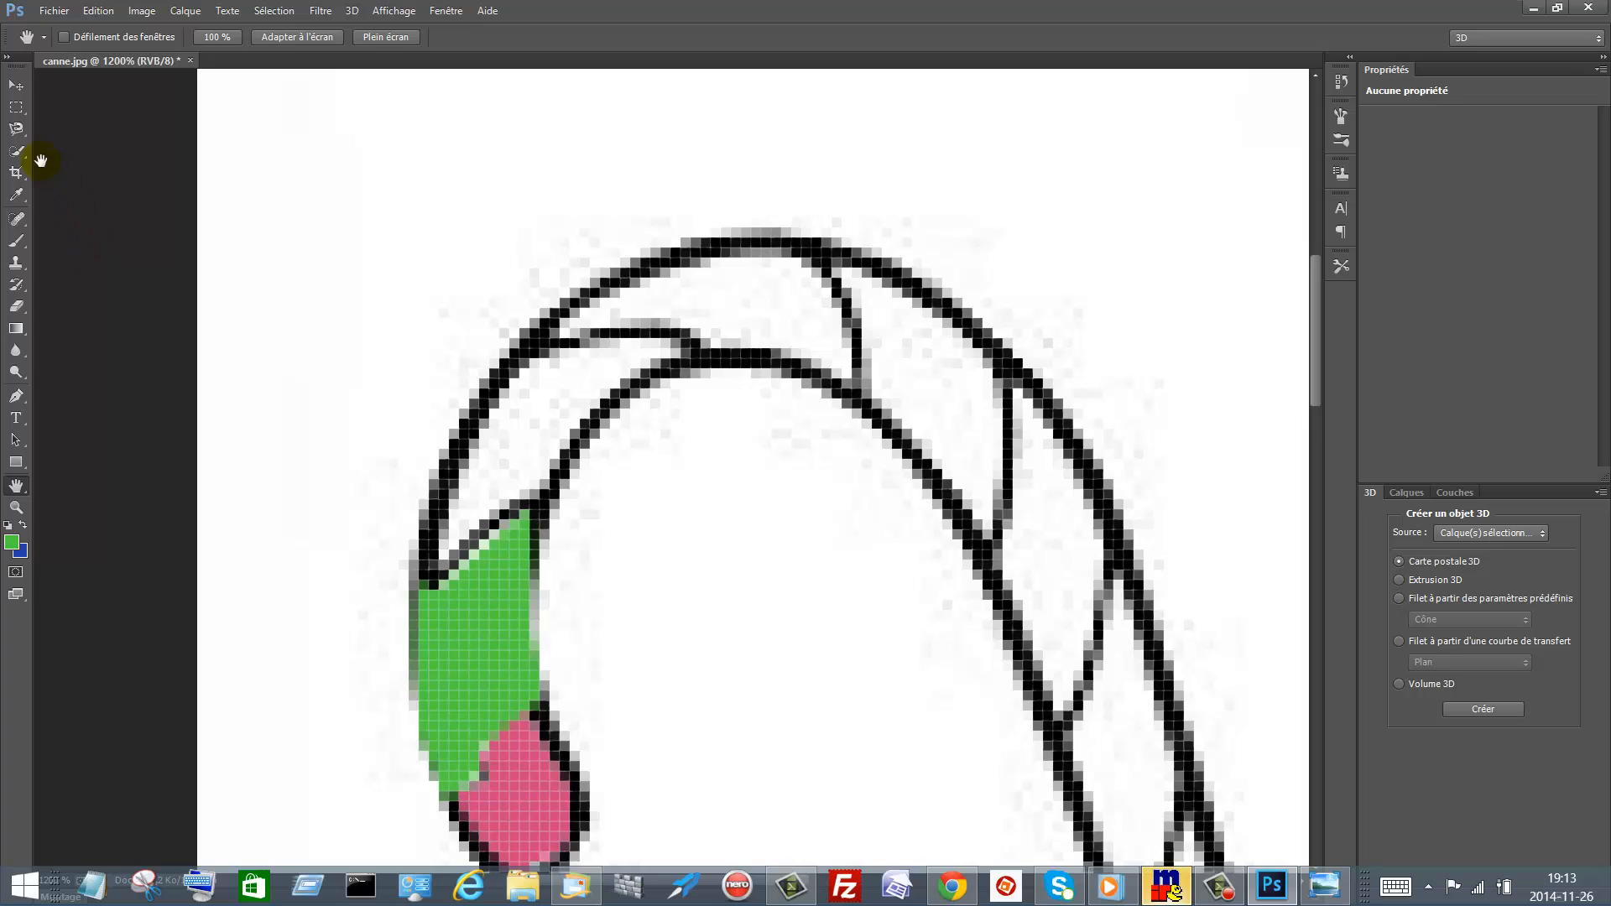
pyautogui.click(17, 131)
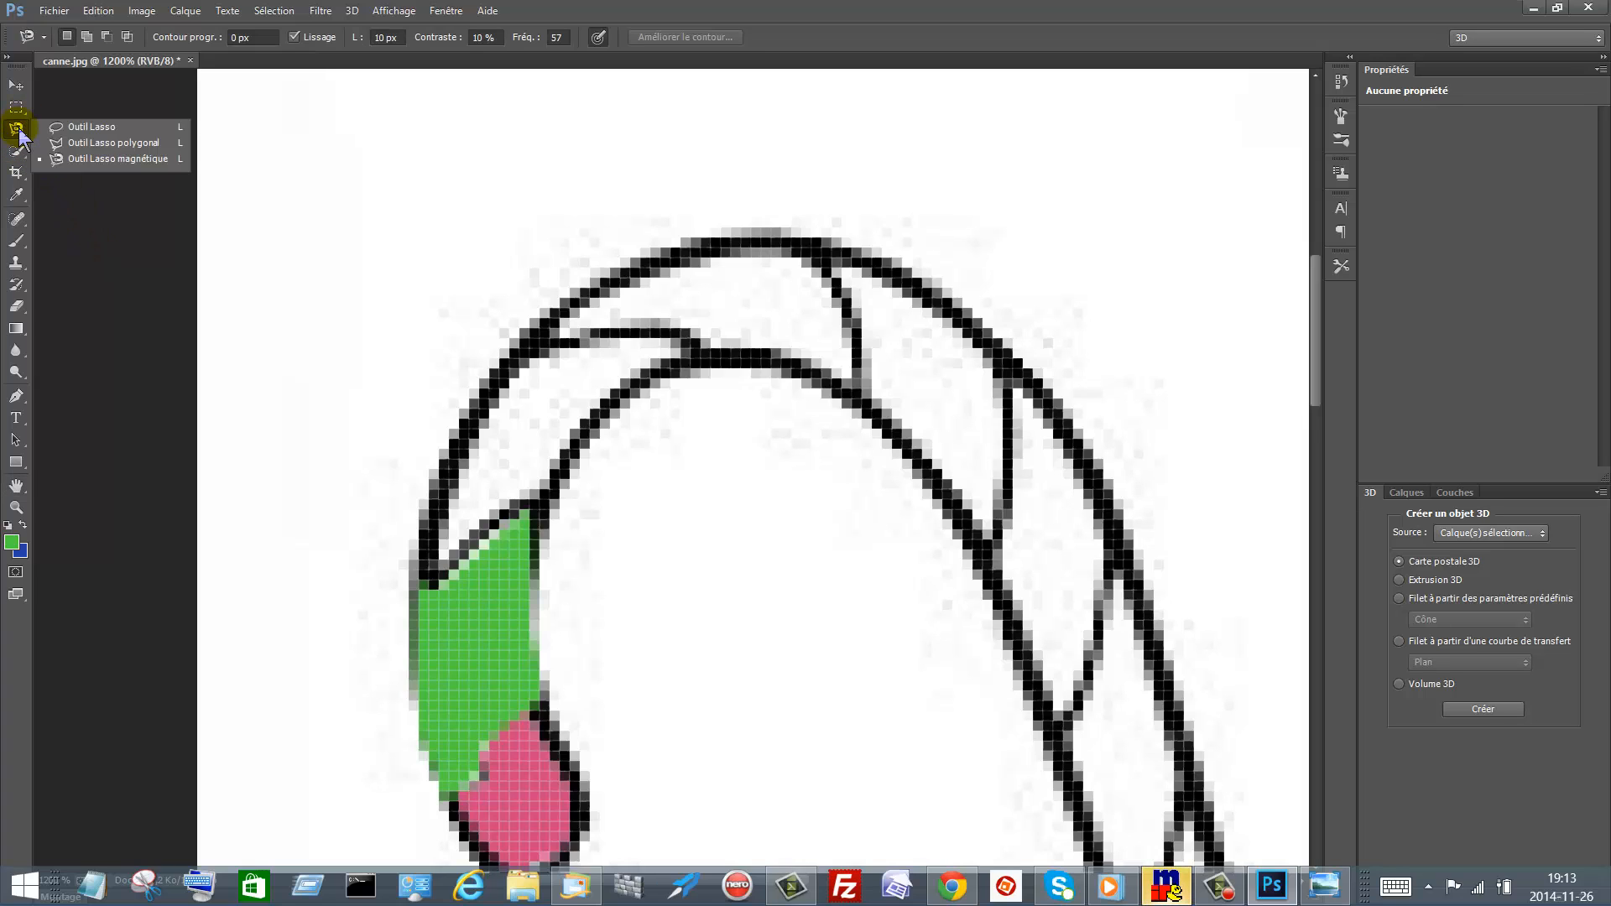
pyautogui.click(130, 161)
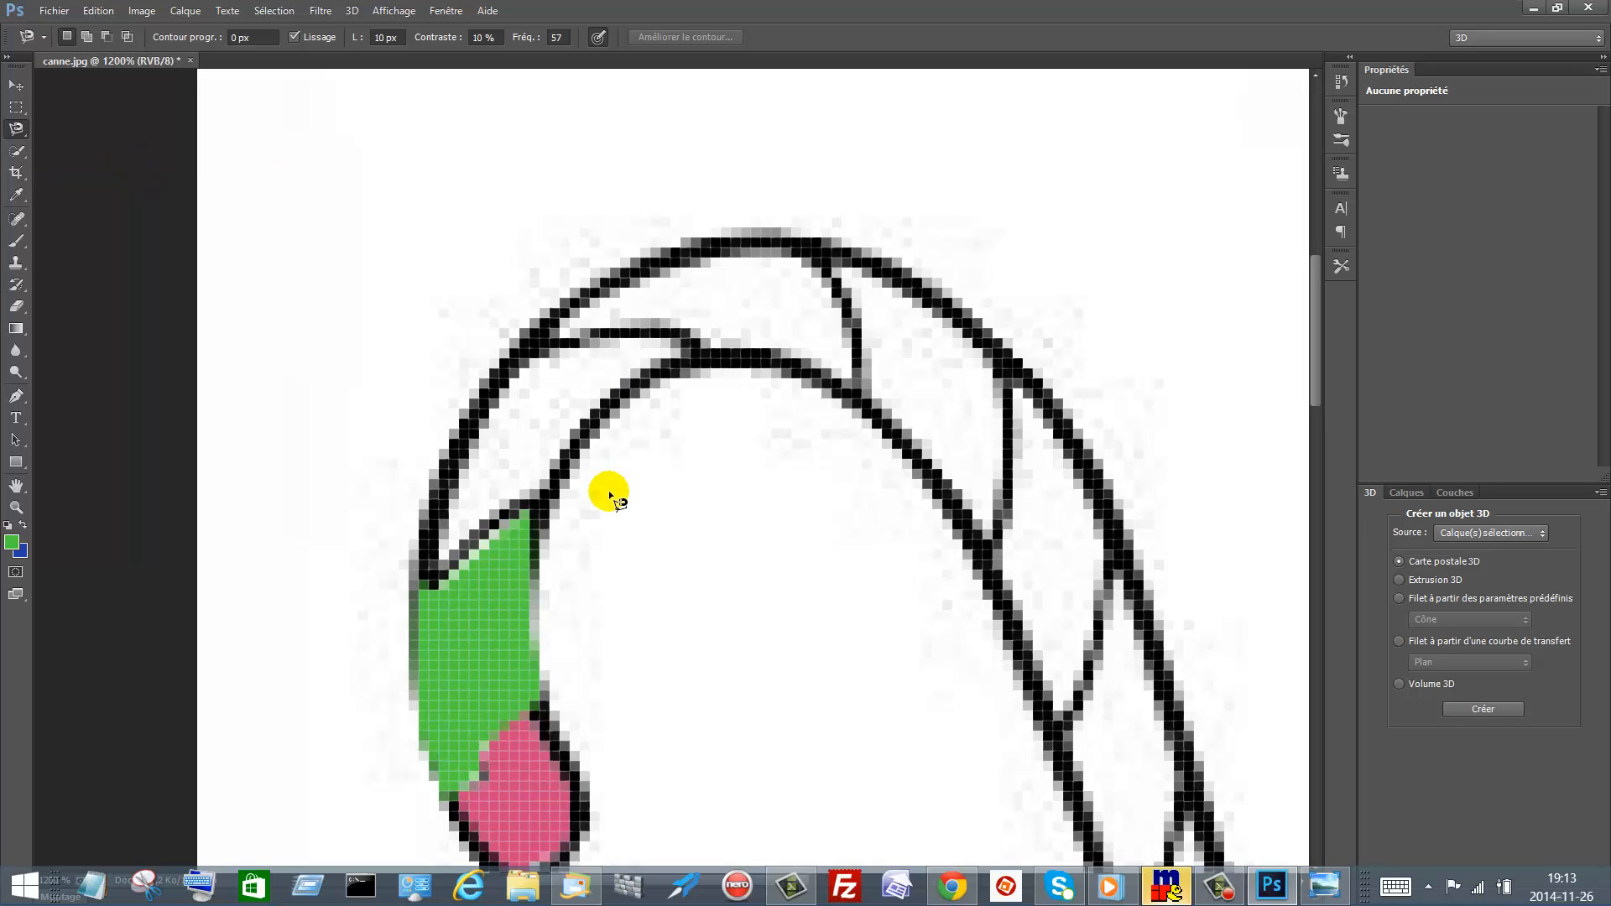
# - Change the foreground colour to a pale yellow with a hue of 62°
pyautogui.click(12, 545)
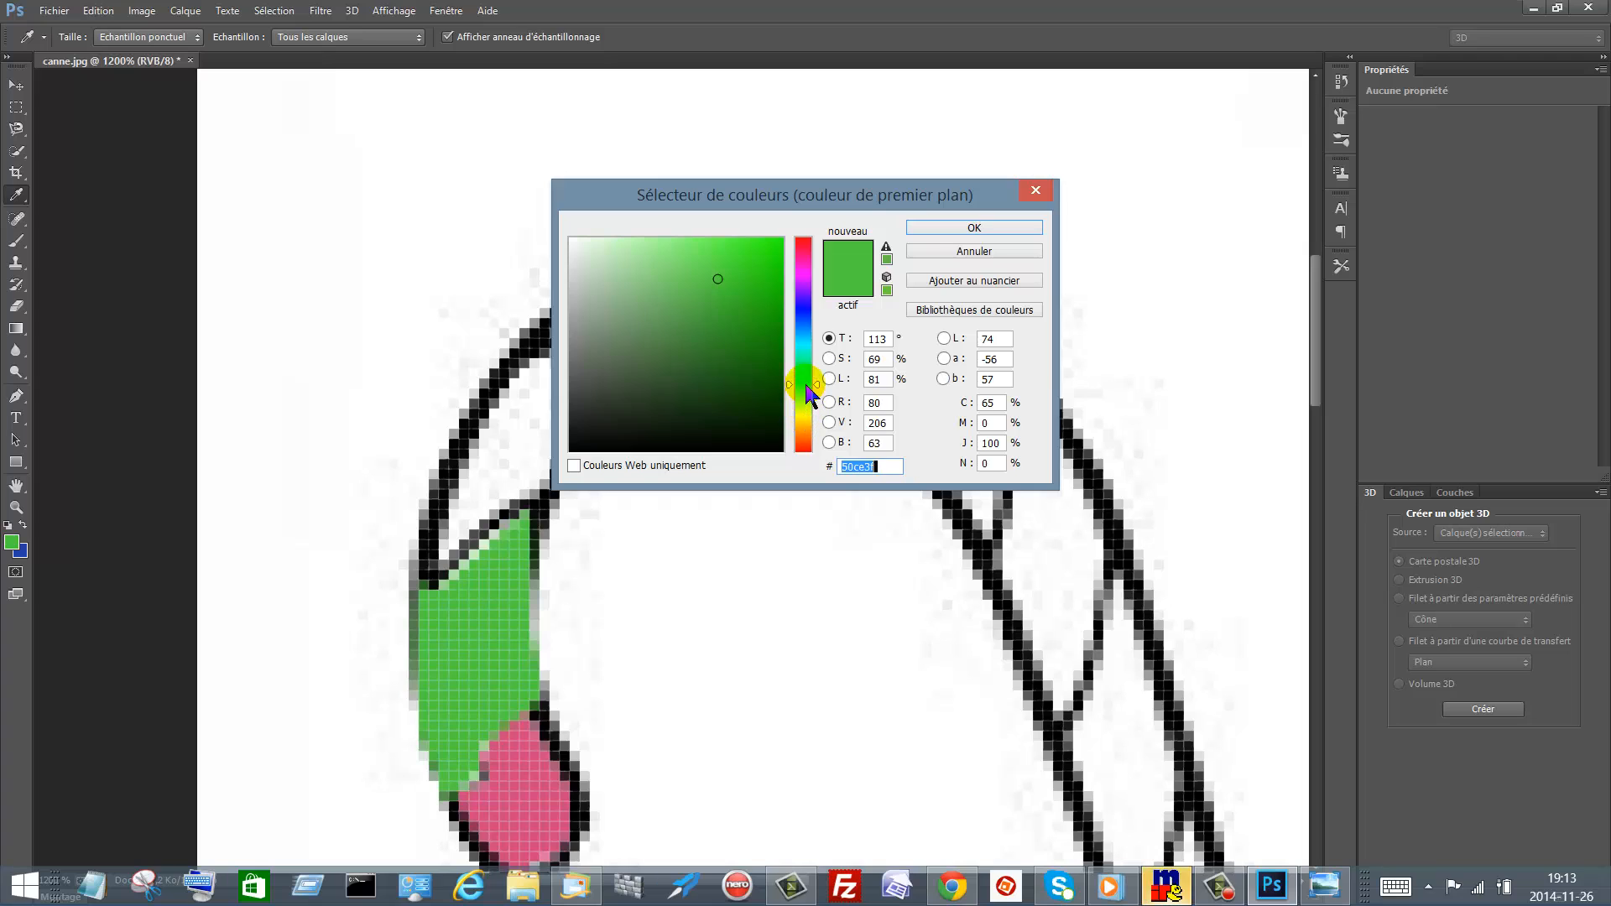
pyautogui.click(809, 412)
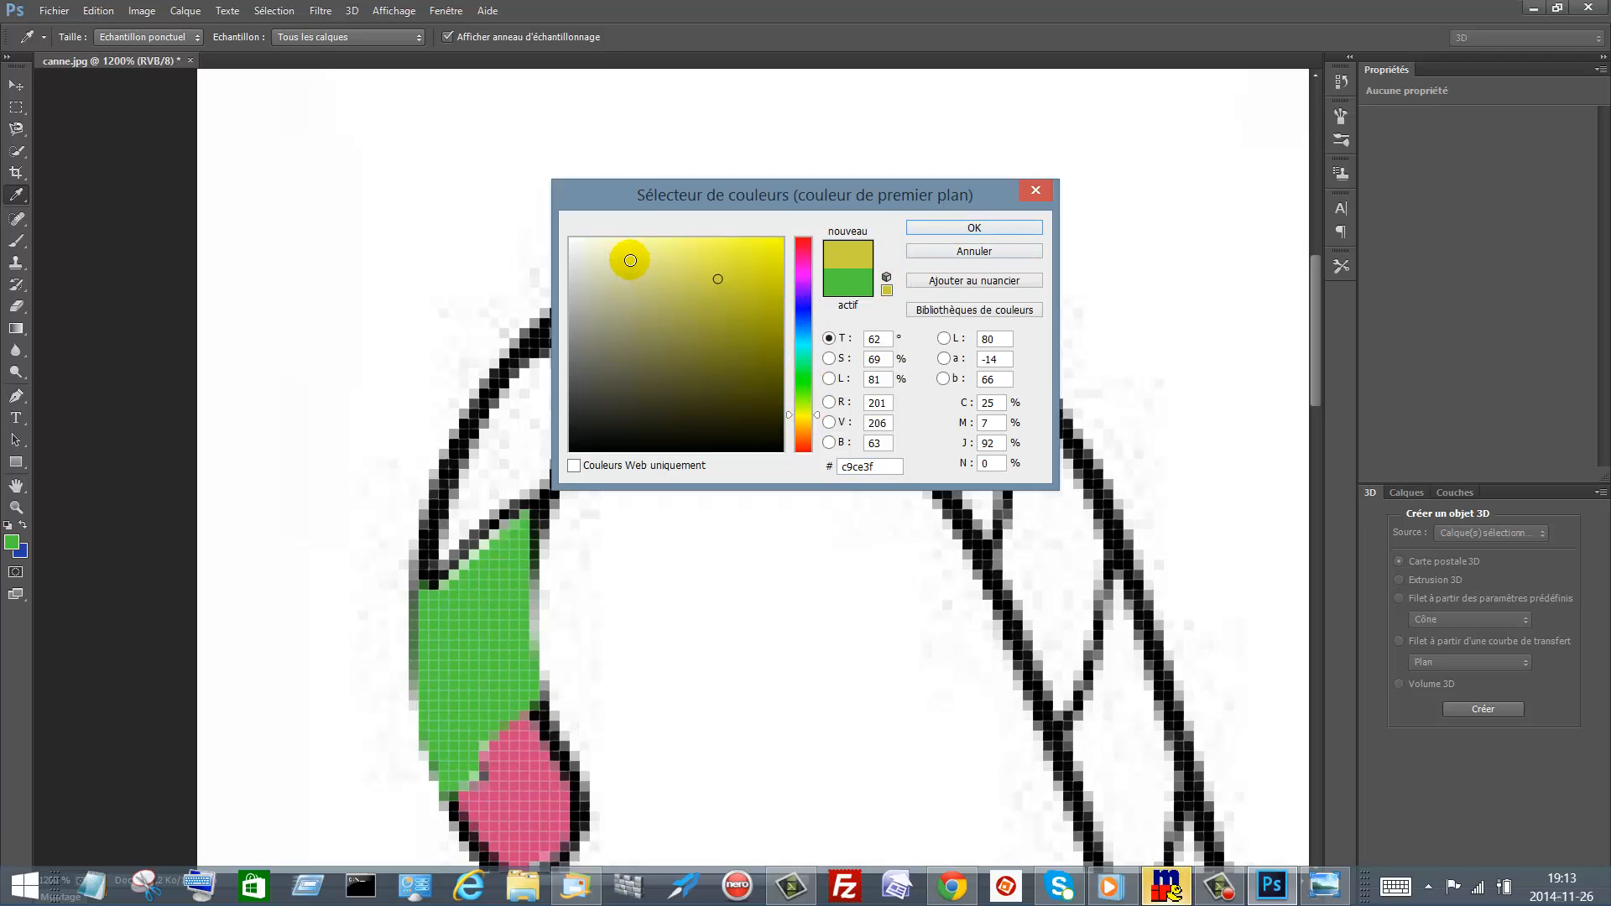
pyautogui.click(662, 257)
pyautogui.click(974, 228)
# - Select the curved hook section just above the green one by tracing its outline with the Magnetic Lasso
pyautogui.press('l')
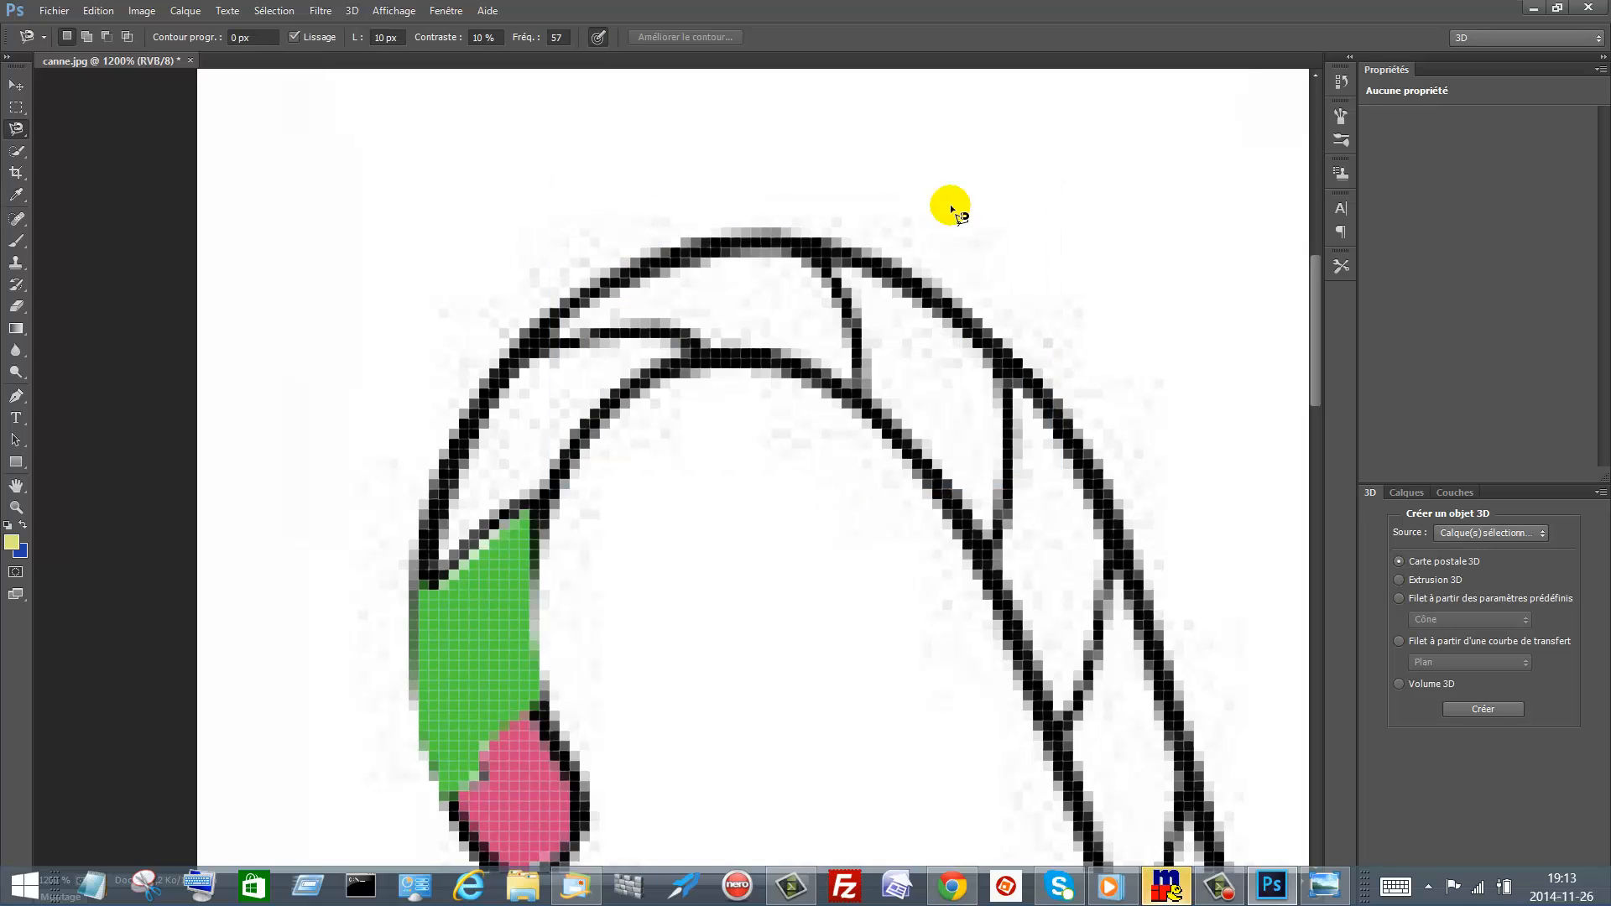
pyautogui.click(419, 590)
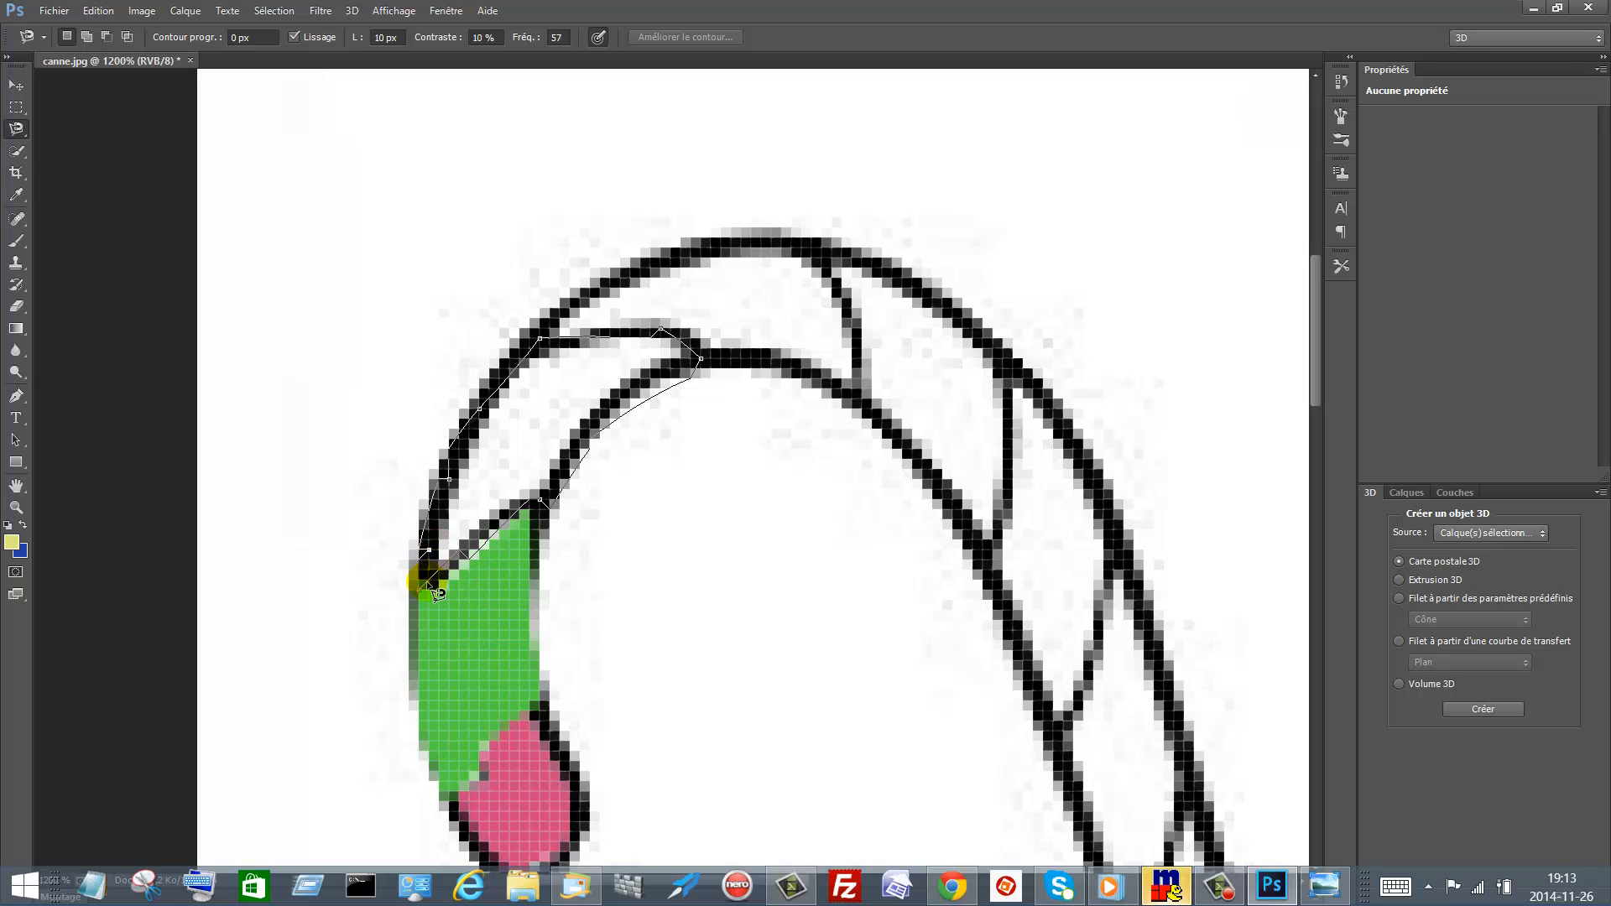
pyautogui.click(554, 507)
# - Fill the selected hook section with the pale yellow foreground colour in Normal mode at 100% opacity, and deselect it
pyautogui.rightClick(550, 384)
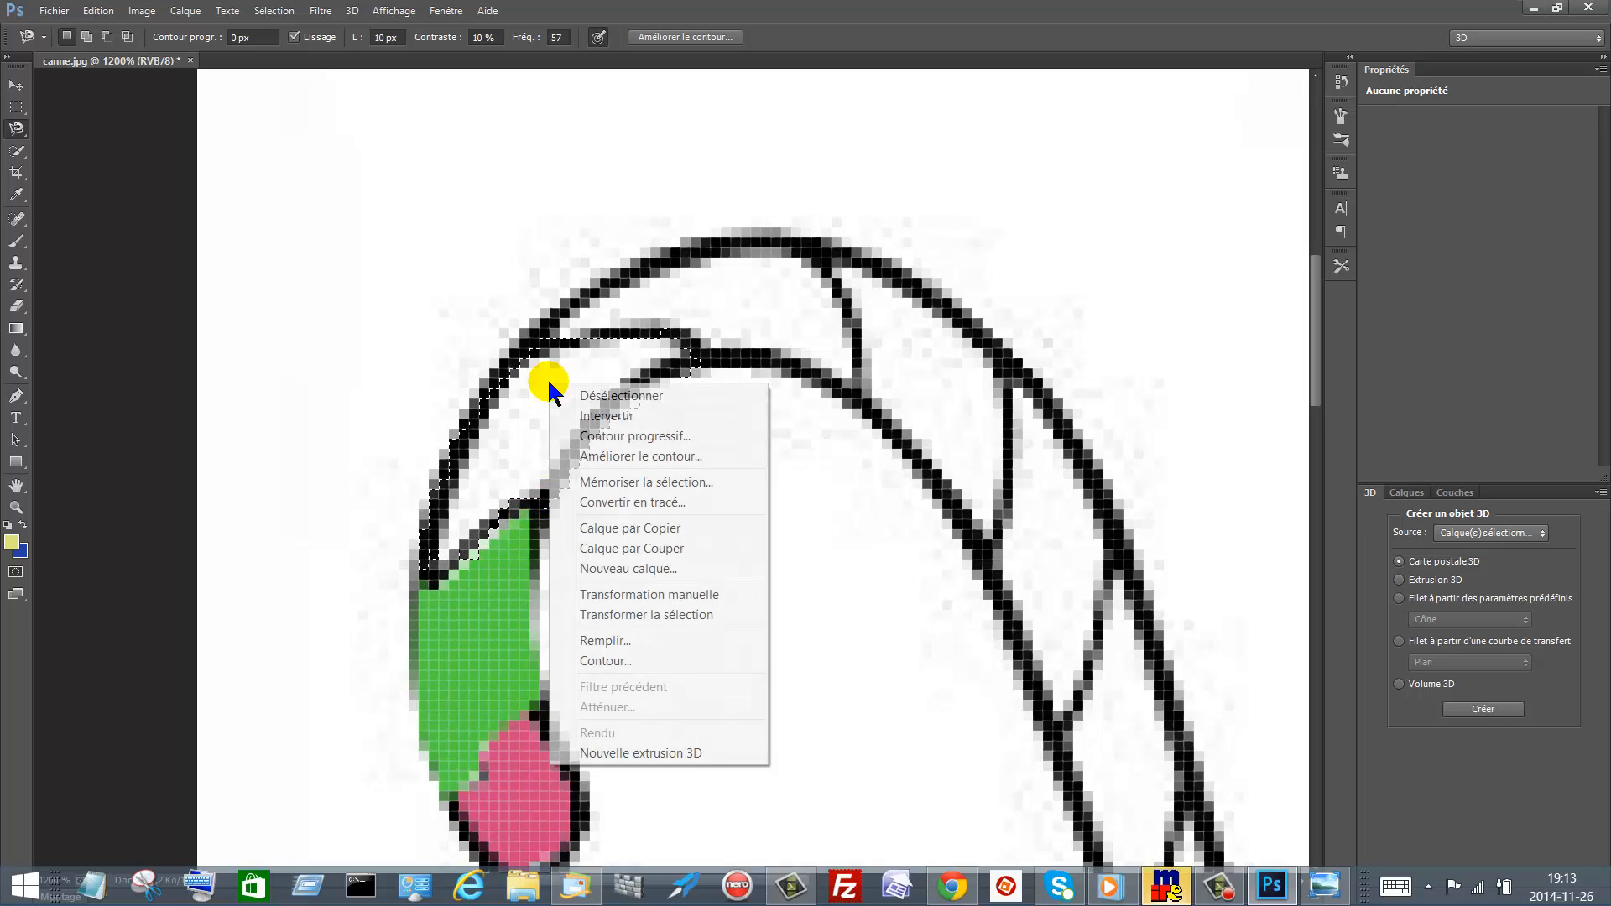
pyautogui.click(650, 640)
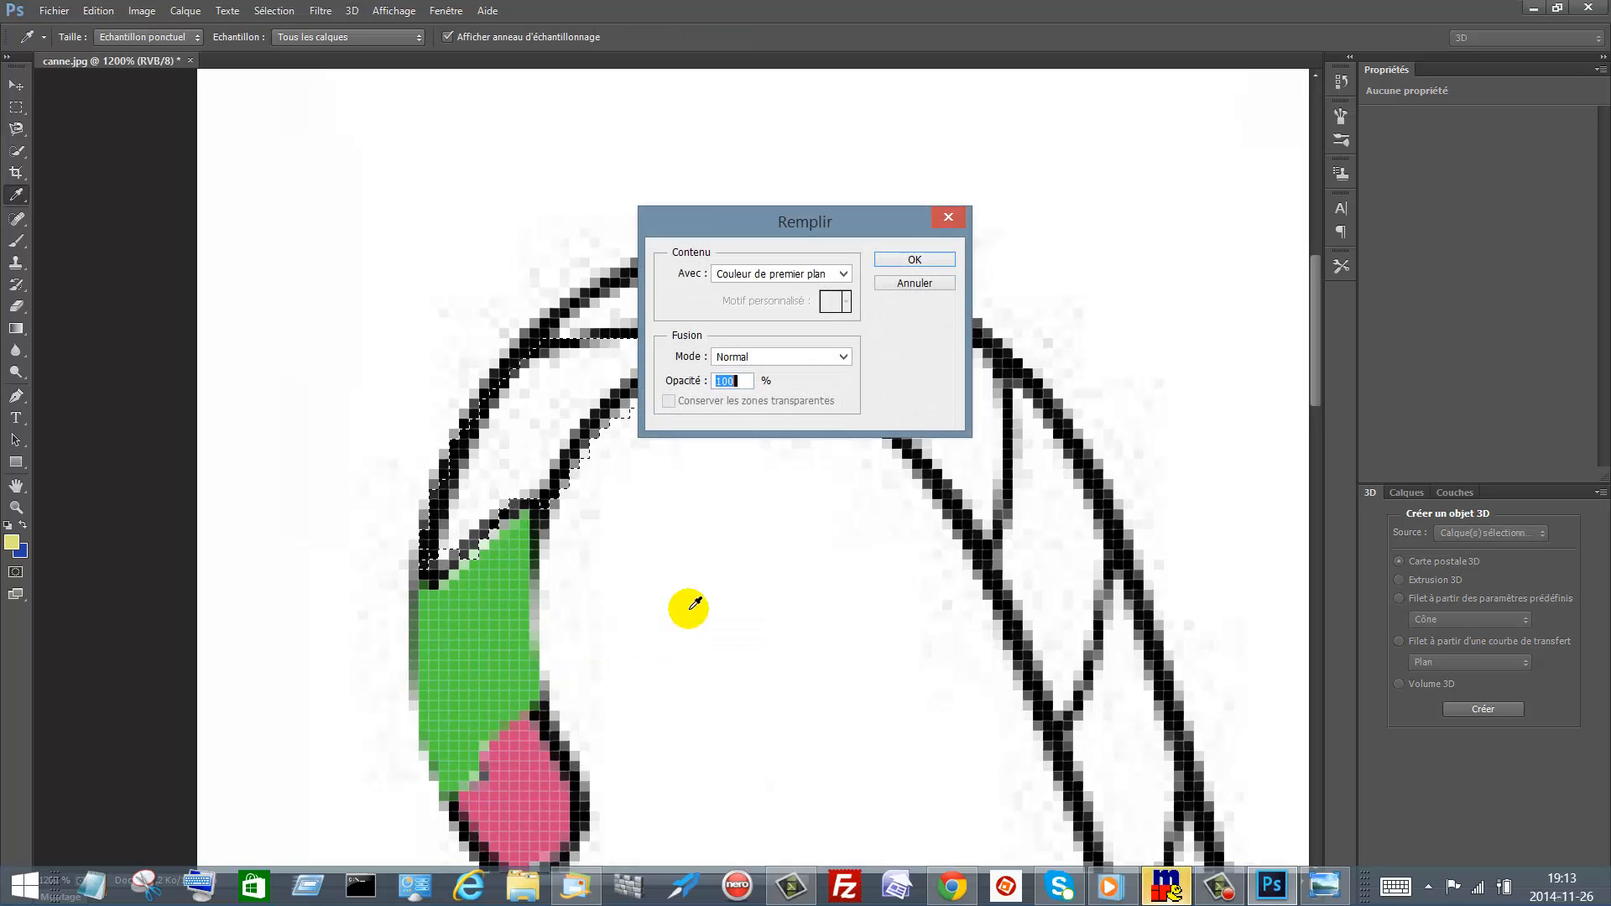
pyautogui.click(914, 259)
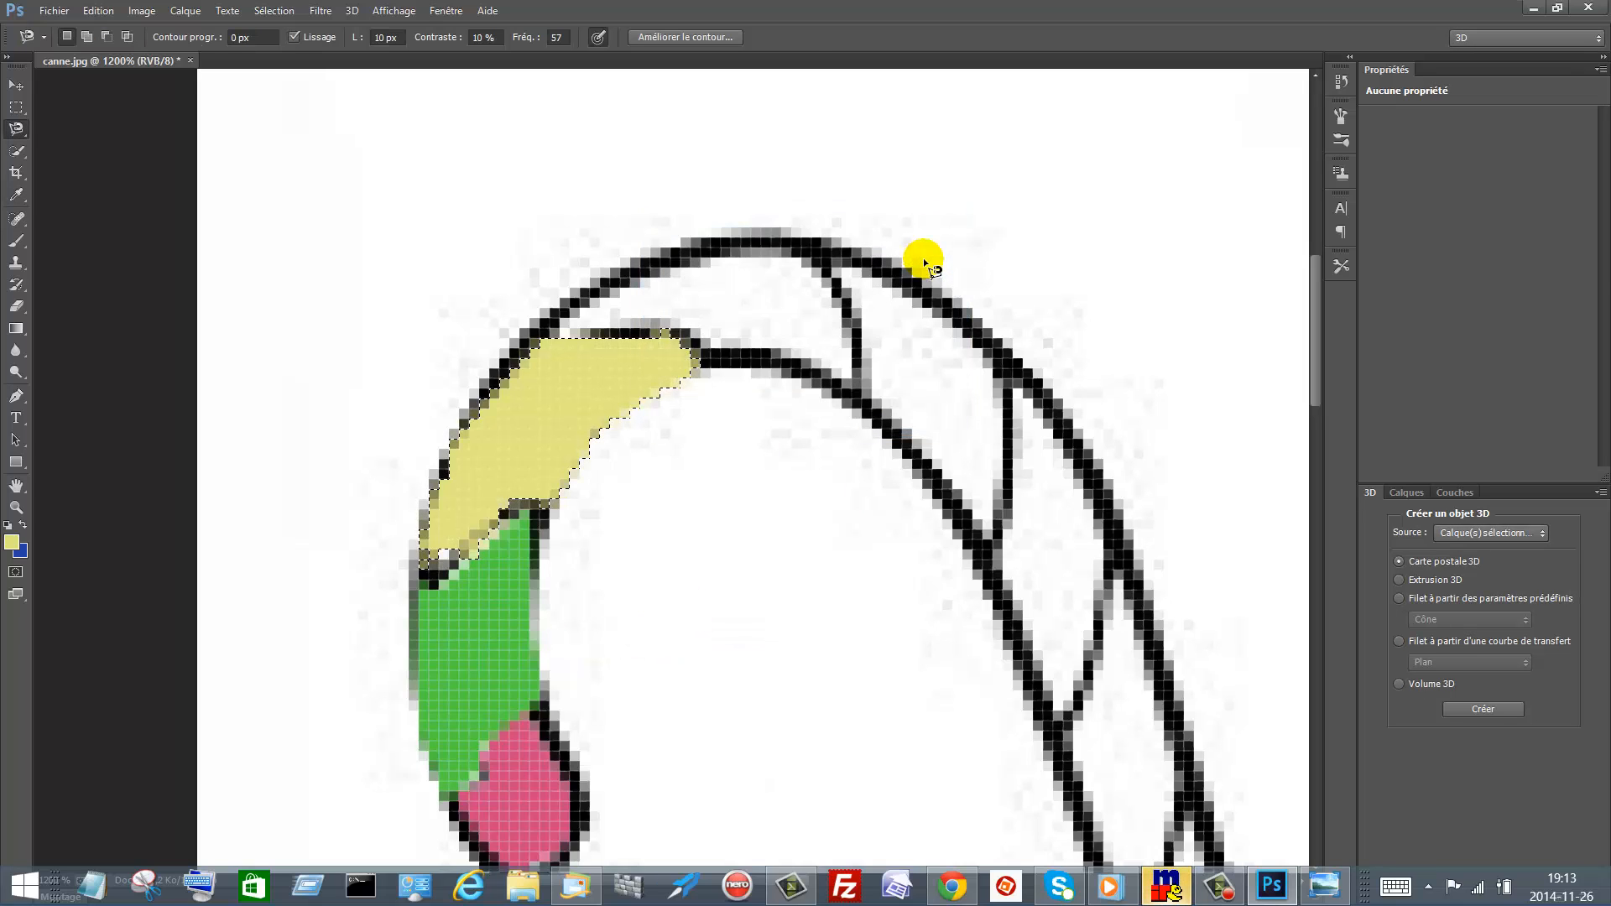
pyautogui.click(273, 12)
pyautogui.click(293, 52)
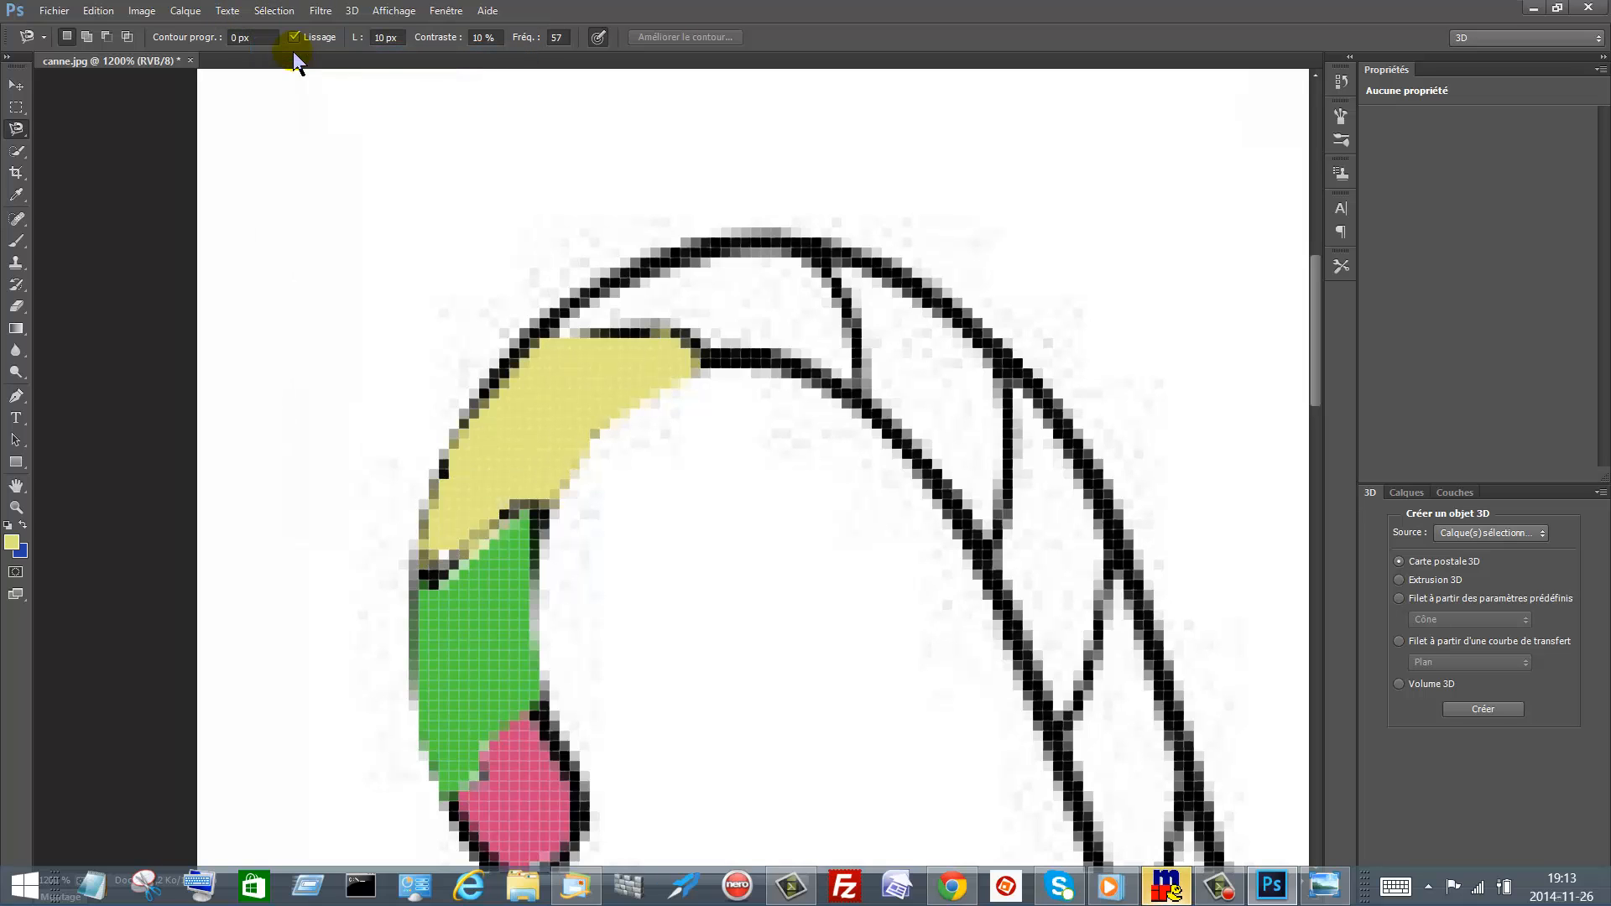
# - Show the whole drawing at 100%, check the model-tuto2 reference in Windows Photo Viewer, and return to Photoshop
pyautogui.click(395, 12)
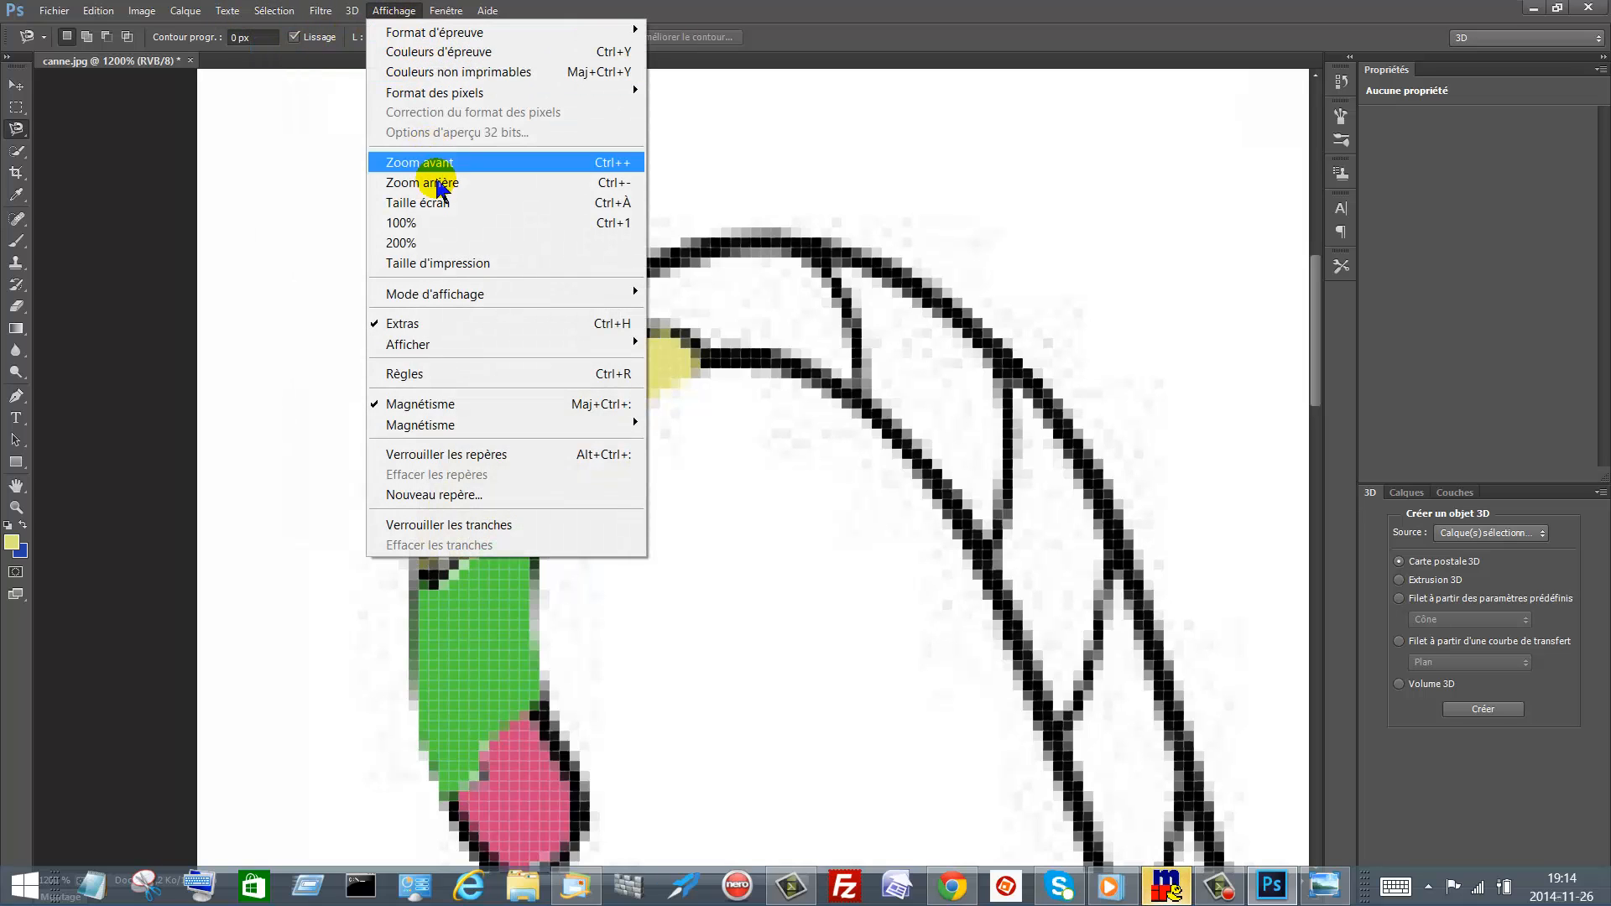
pyautogui.click(442, 224)
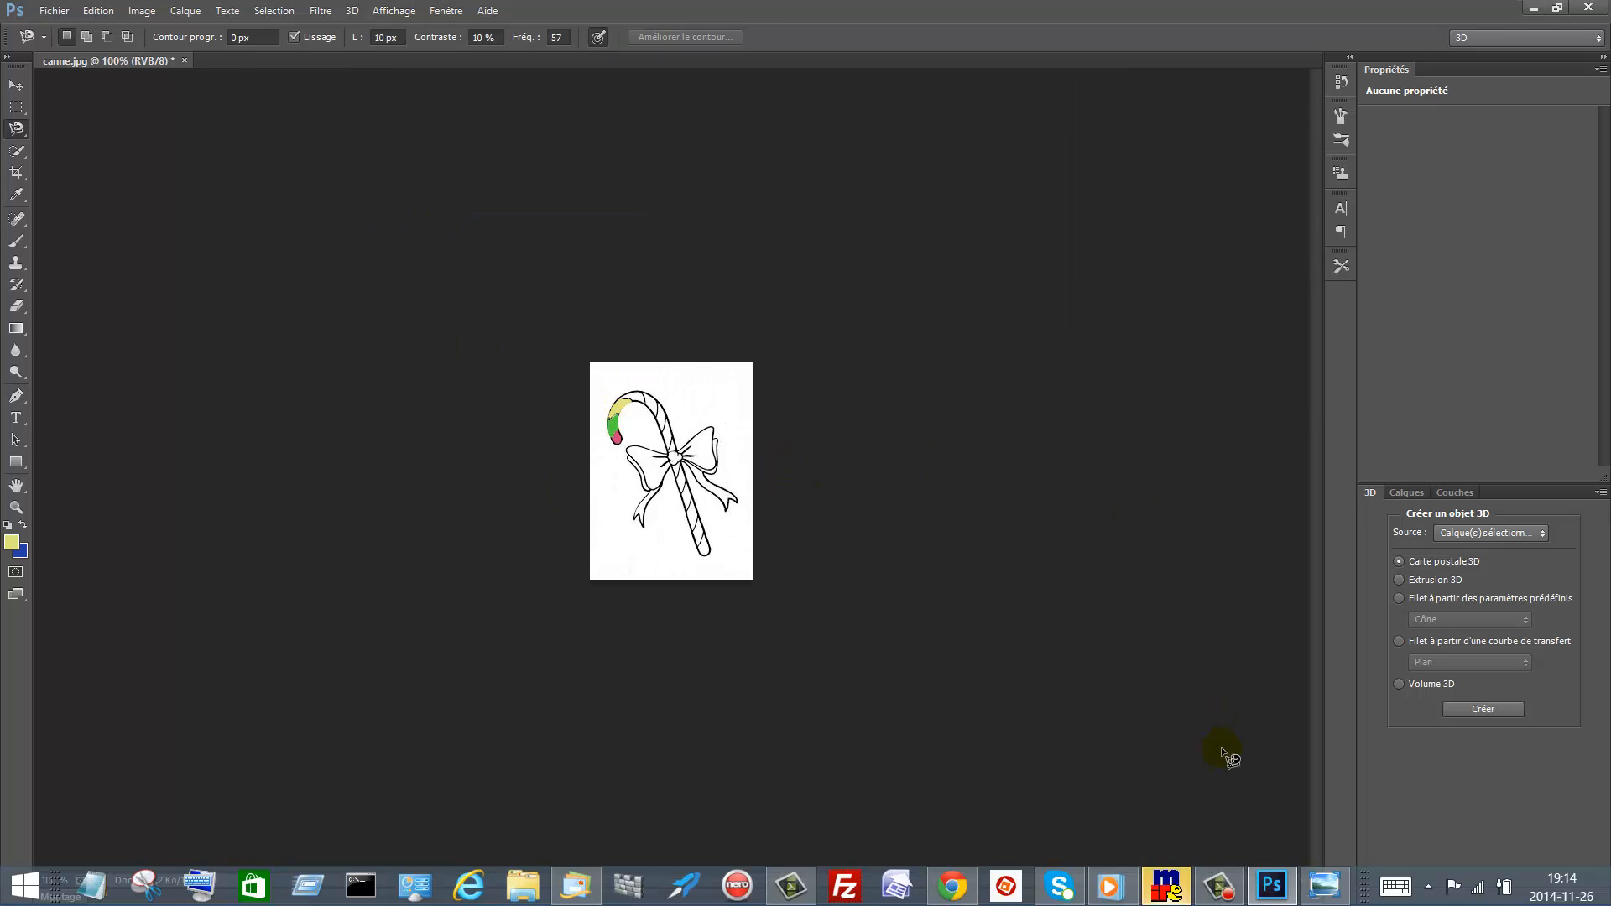
pyautogui.click(1338, 896)
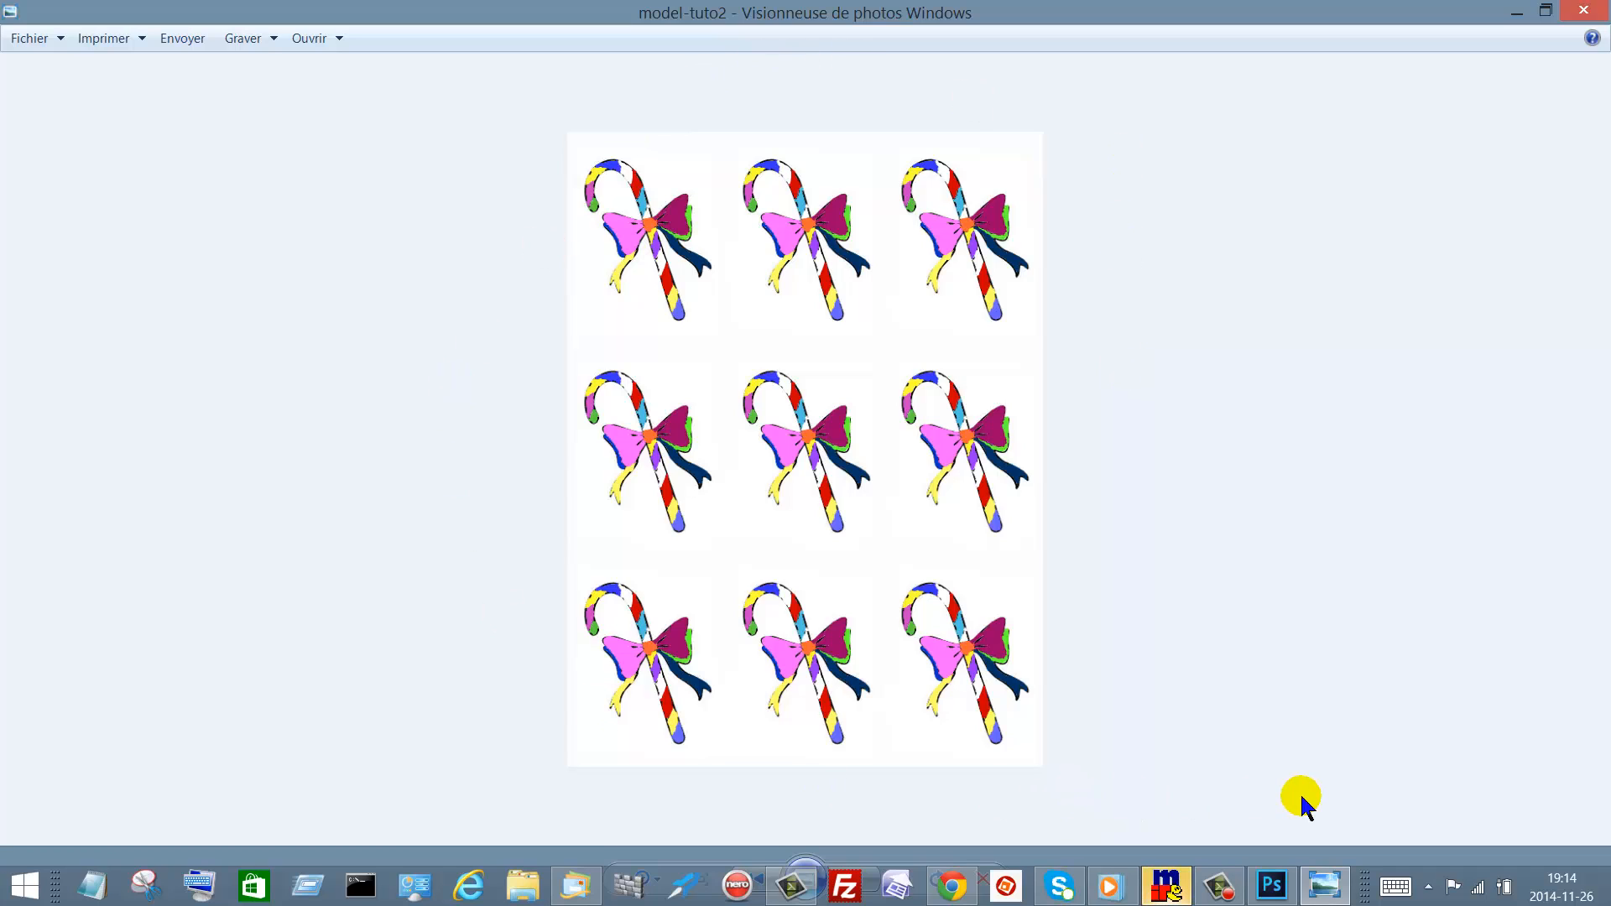
pyautogui.click(1271, 887)
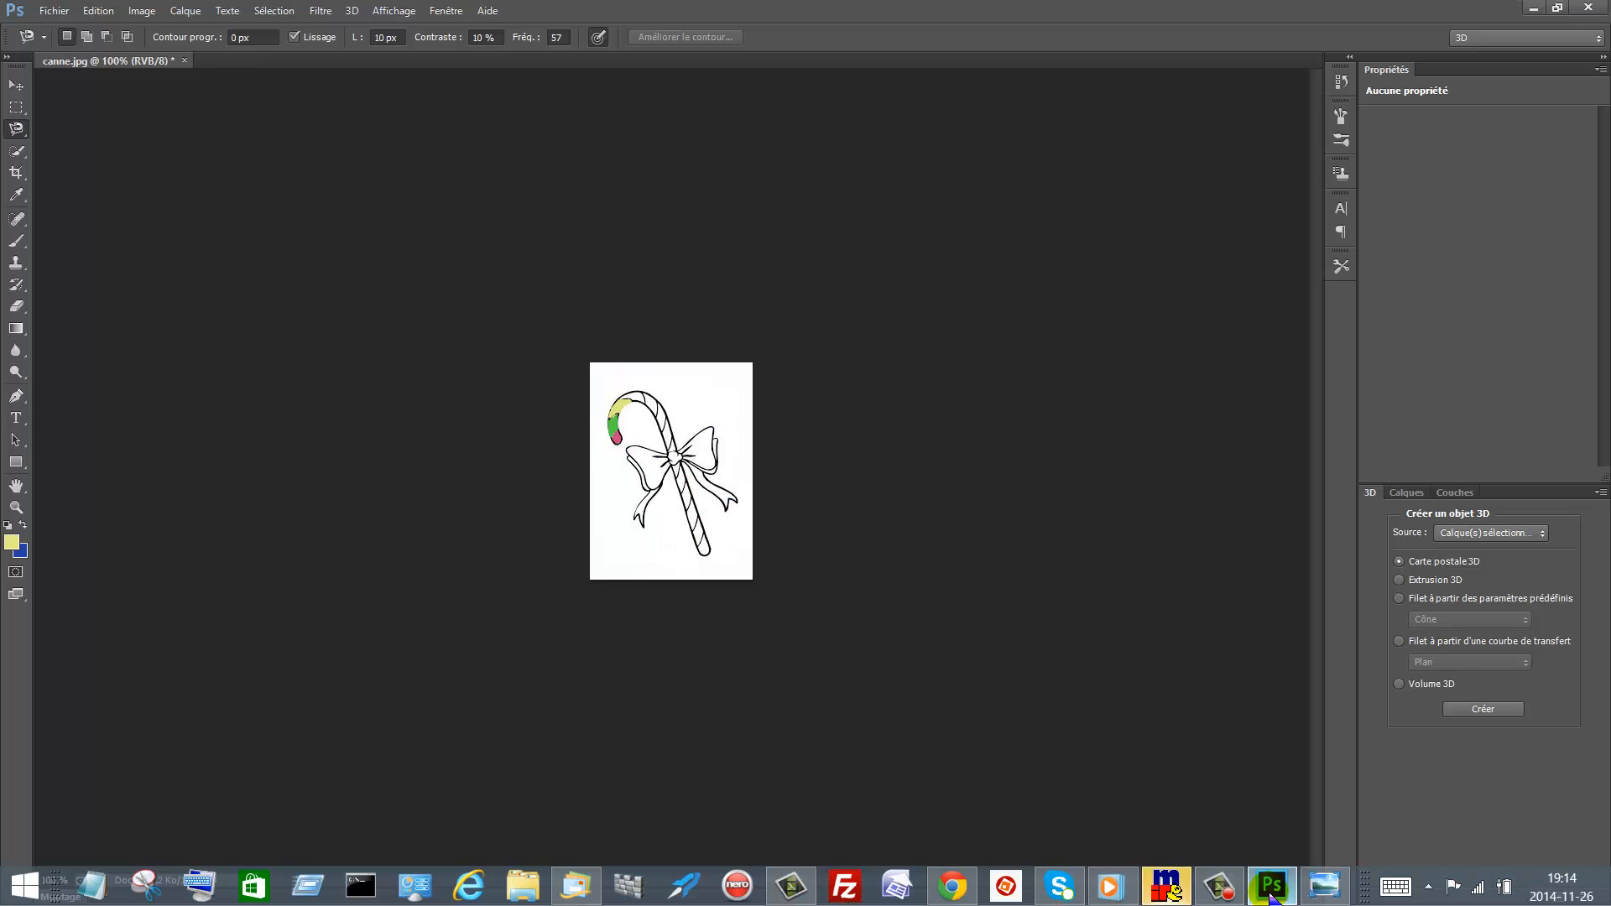